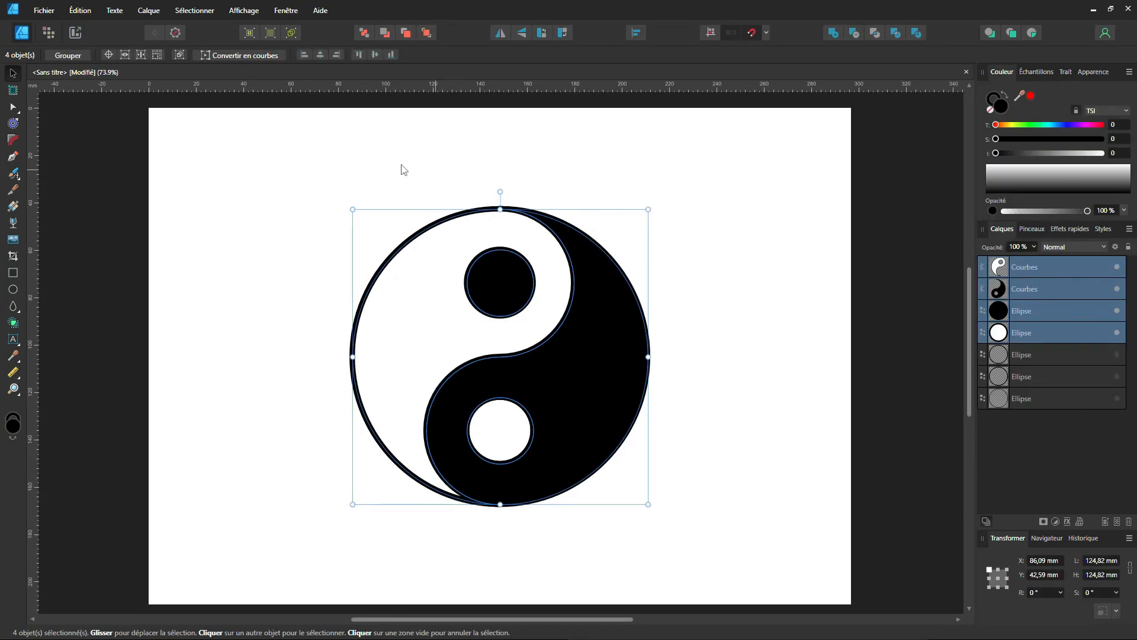
Delete all seven layers of the existing yin-yang drawing, including the hidden ellipses.
{"action": "left_click", "coordinate": [342, 181]}
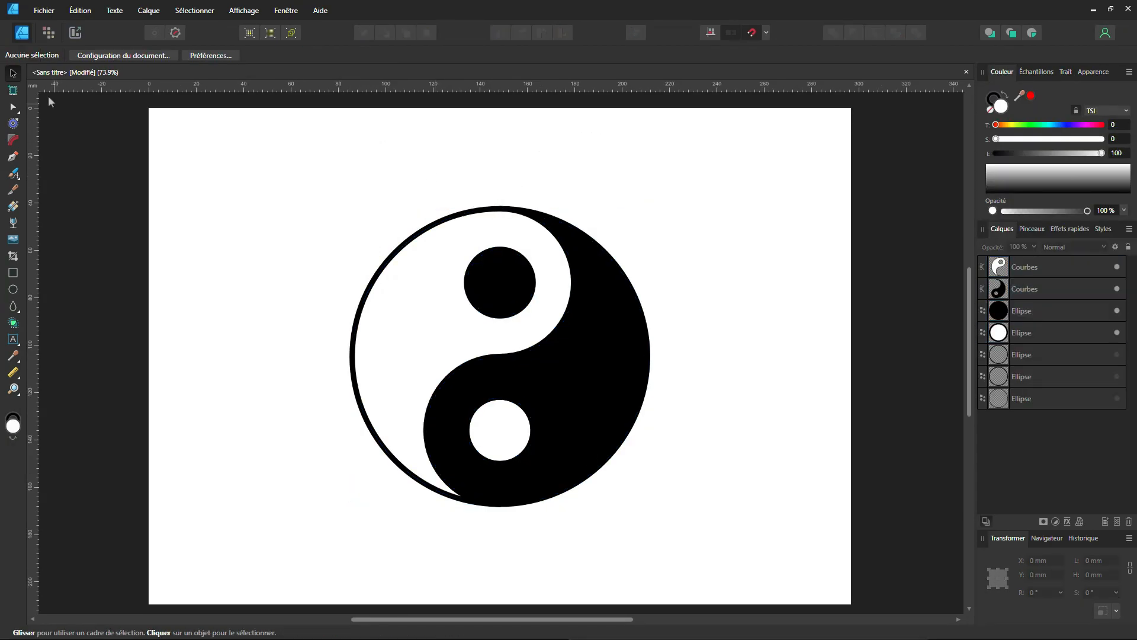
{"action": "left_click", "coordinate": [421, 285]}
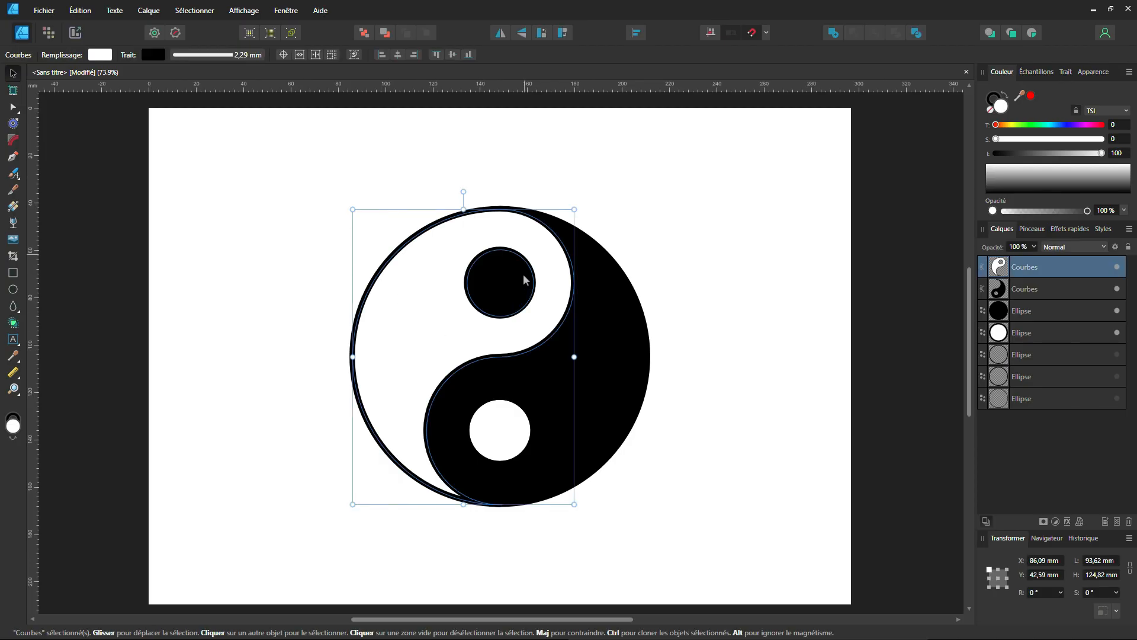
{"action": "left_click", "coordinate": [603, 358]}
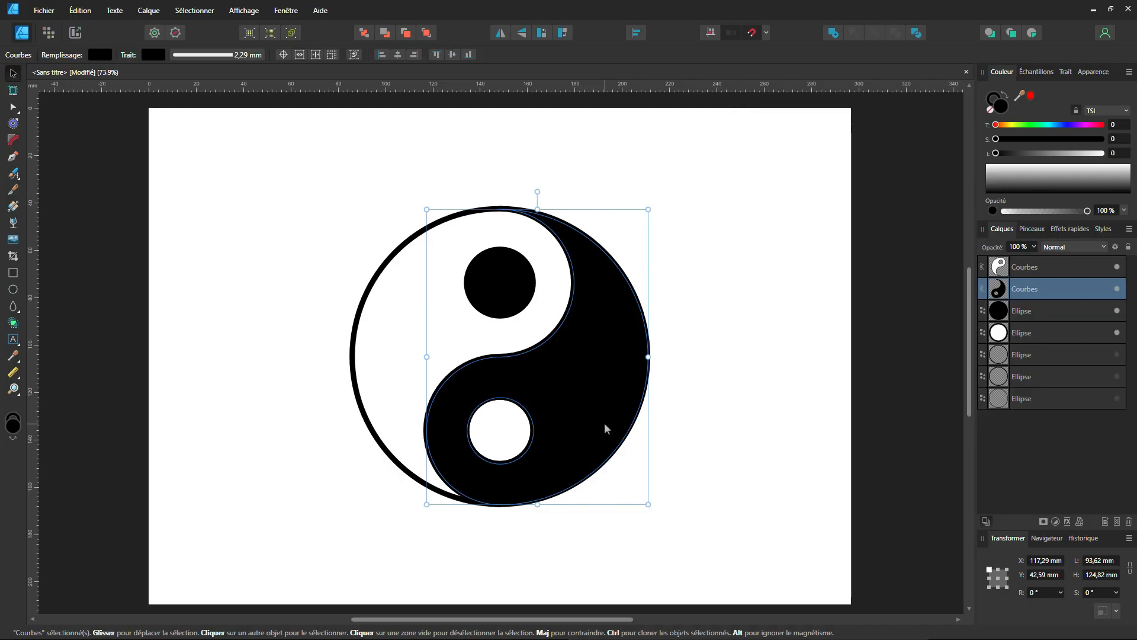
{"action": "left_click_drag", "start_coordinate": [264, 183], "coordinate": [710, 544]}
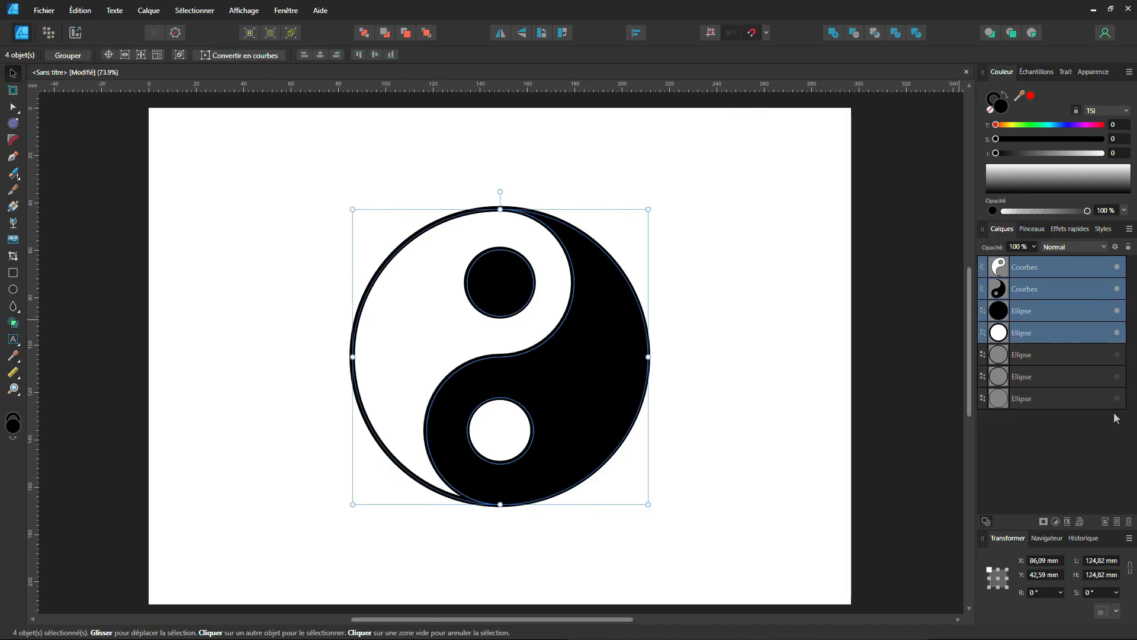
{"action": "left_click", "coordinate": [1092, 400]}
{"action": "left_click", "coordinate": [1059, 268], "text": "shift"}
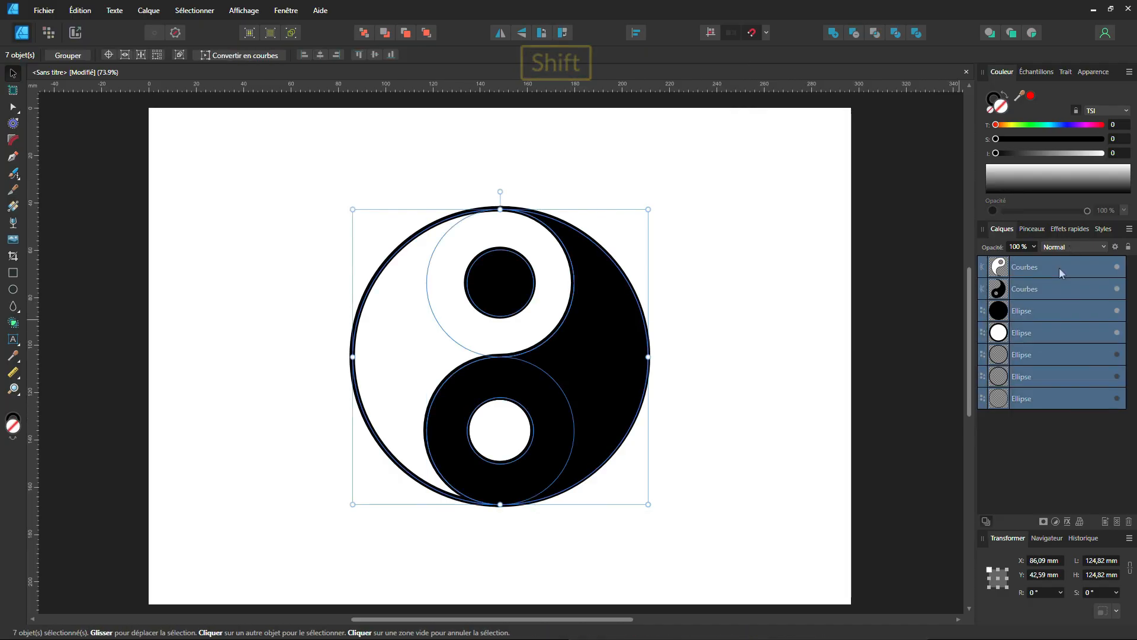
{"action": "key", "text": "Delete"}
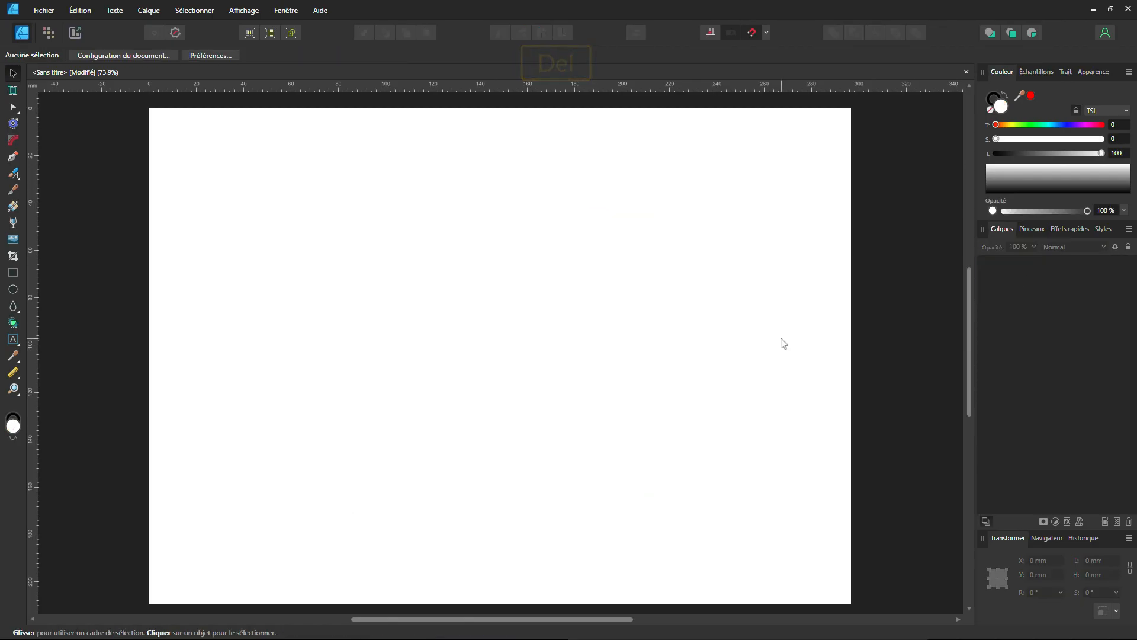
Draw a circle about 123 mm across from the page centre using snapping, and remove its fill.
{"action": "left_click", "coordinate": [12, 291]}
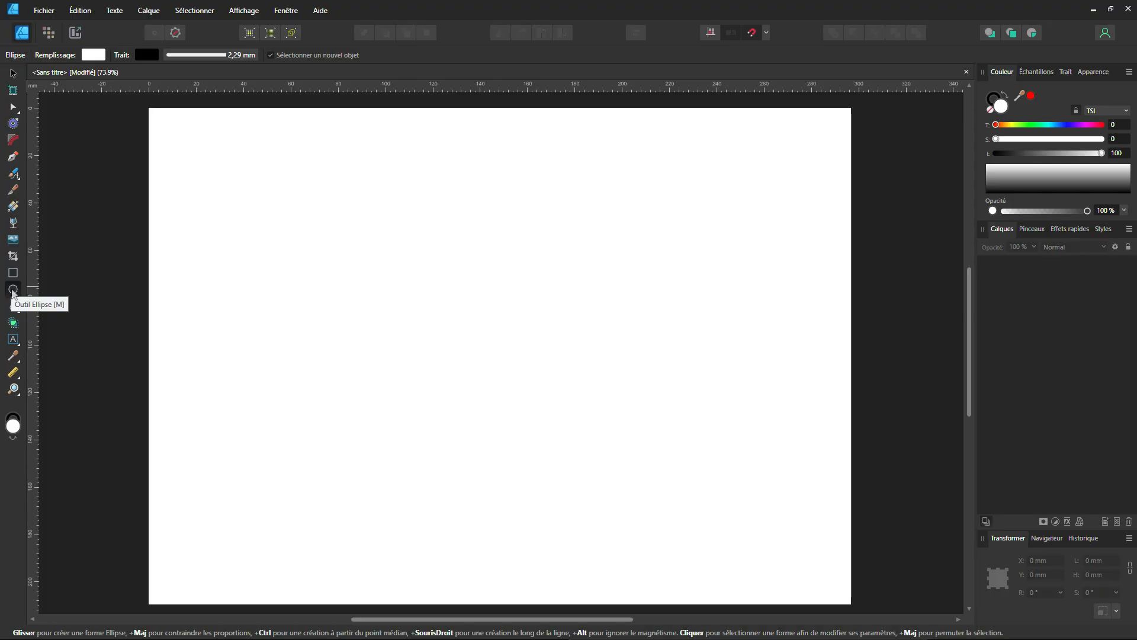
{"action": "left_click", "coordinate": [766, 34]}
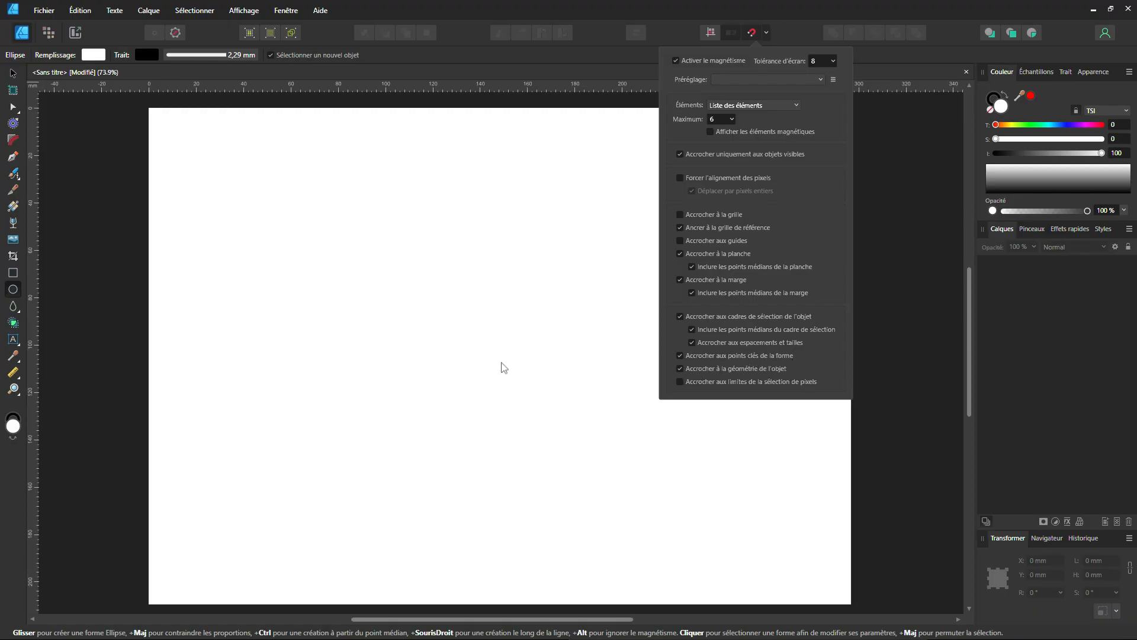
{"action": "left_click", "coordinate": [431, 329]}
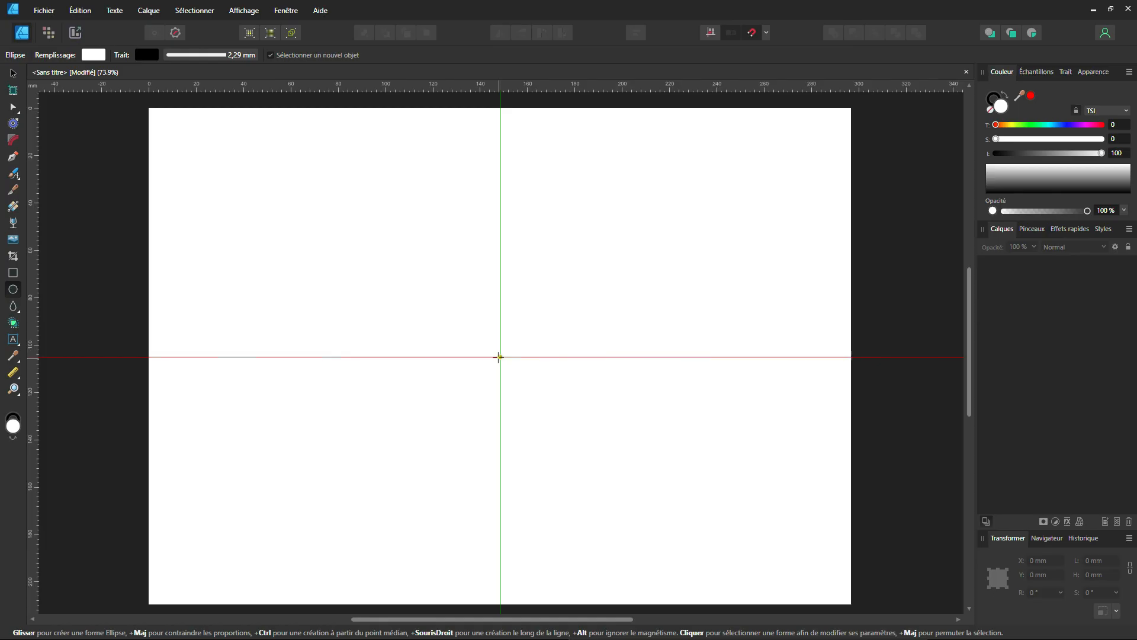
{"action": "left_click_drag", "start_coordinate": [500, 356], "coordinate": [597, 549]}
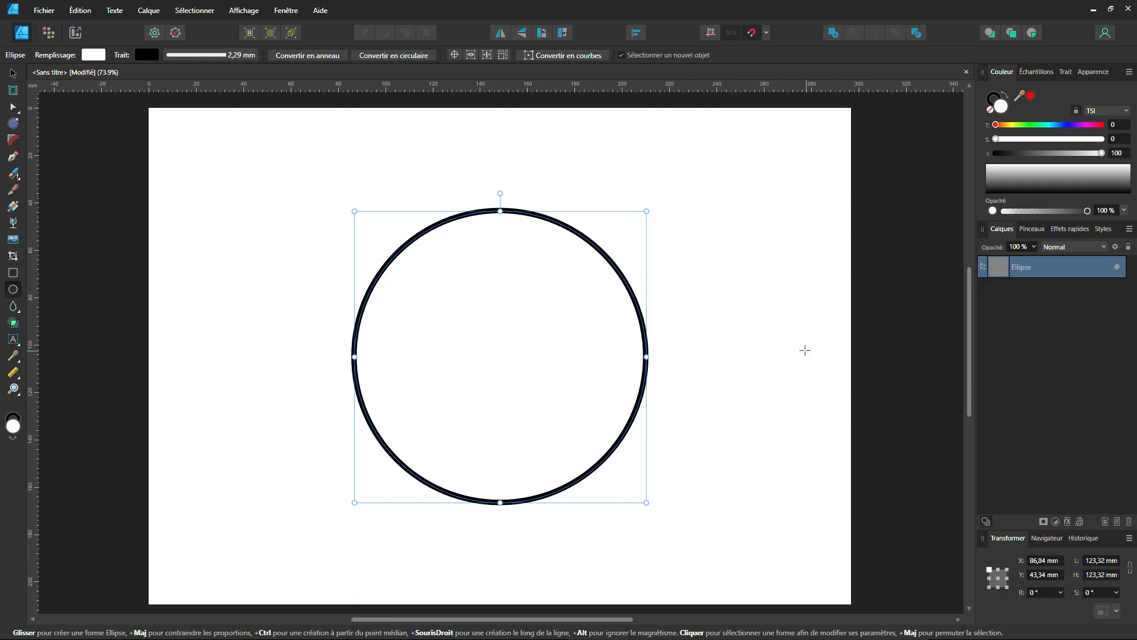
{"action": "left_click", "coordinate": [991, 109]}
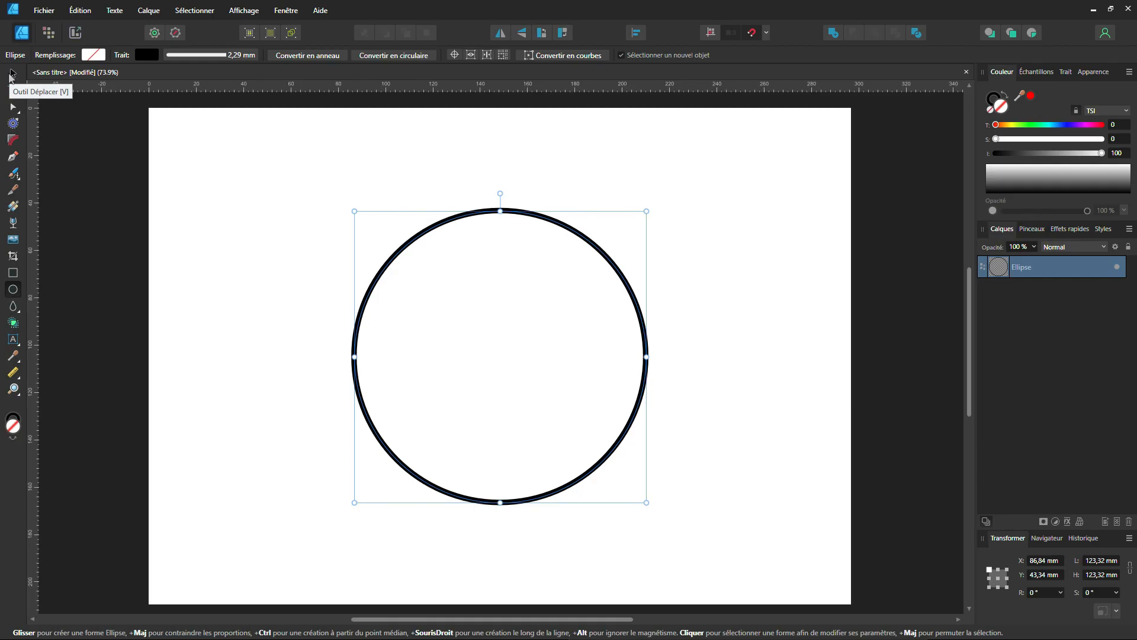
Add two half-size copies of the circle, about 62 mm across, stacked vertically on the centre line inside the large circle.
{"action": "left_click", "coordinate": [12, 74]}
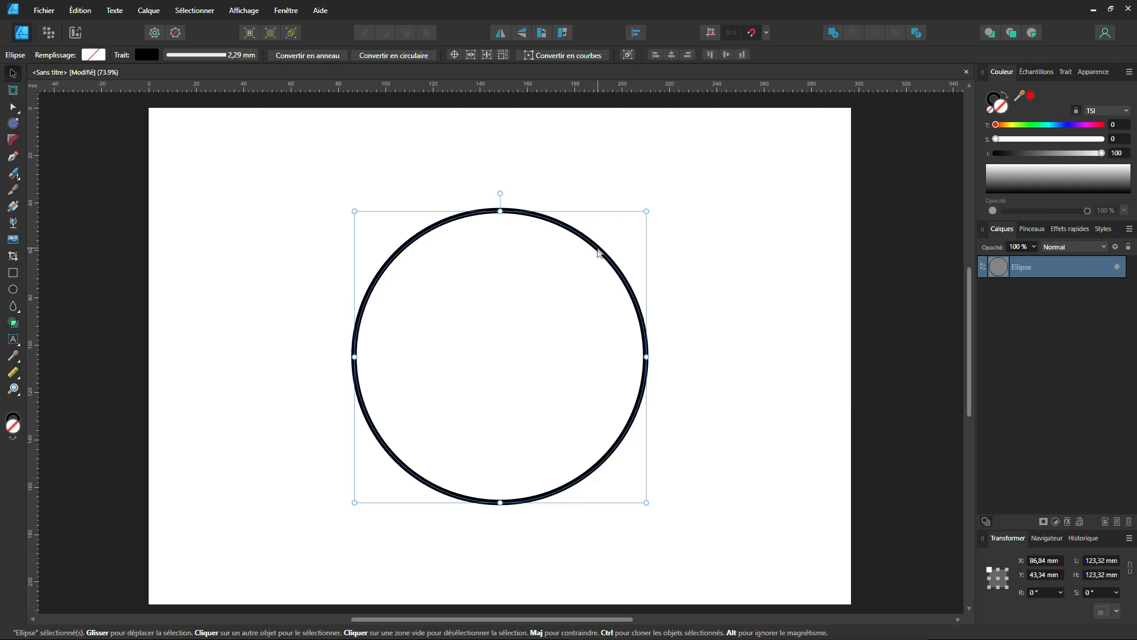
{"action": "key", "text": "ctrl+j"}
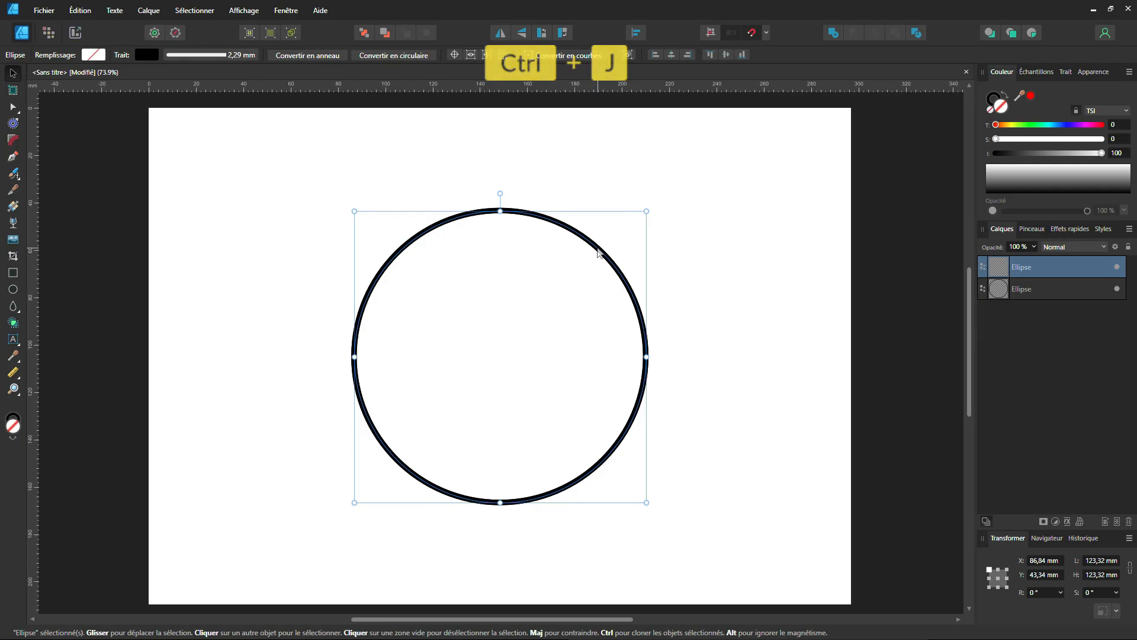
{"action": "left_click_drag", "start_coordinate": [647, 211], "coordinate": [523, 231]}
{"action": "left_click_drag", "start_coordinate": [556, 322], "coordinate": [586, 364]}
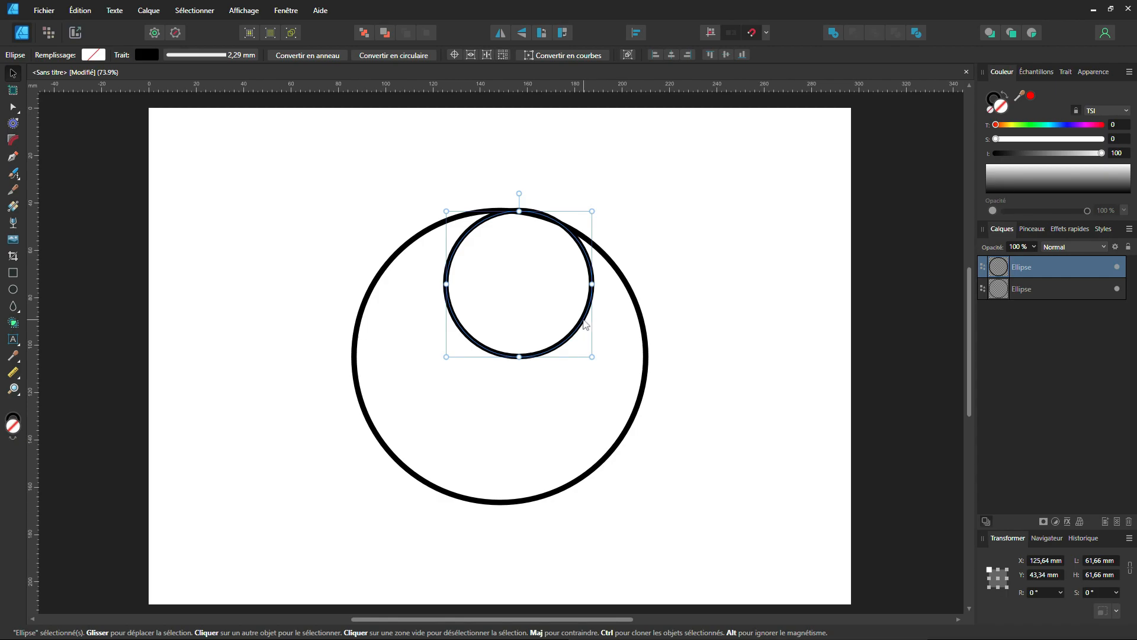
{"action": "left_click_drag", "start_coordinate": [585, 324], "coordinate": [569, 329]}
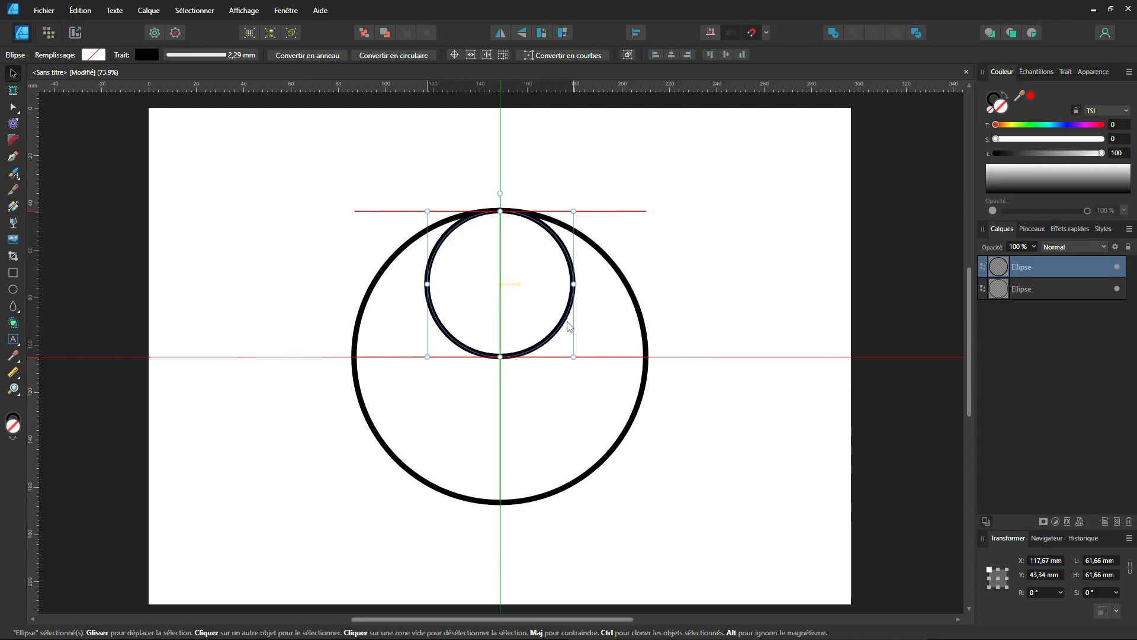
{"action": "left_click_drag", "start_coordinate": [567, 323], "coordinate": [560, 472]}
{"action": "key", "text": "ctrl"}
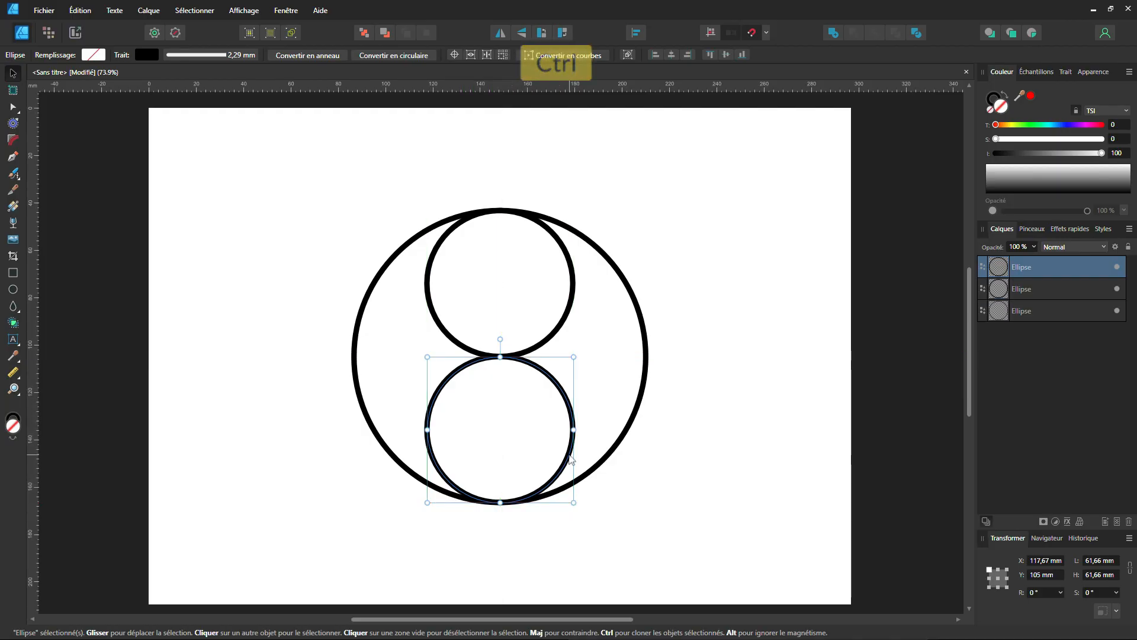
Add a concentric circle about 26 mm across inside each of the two half-size circles.
{"action": "key", "text": "ctrl"}
{"action": "key", "text": "ctrl+c"}
{"action": "key", "text": "ctrl+v"}
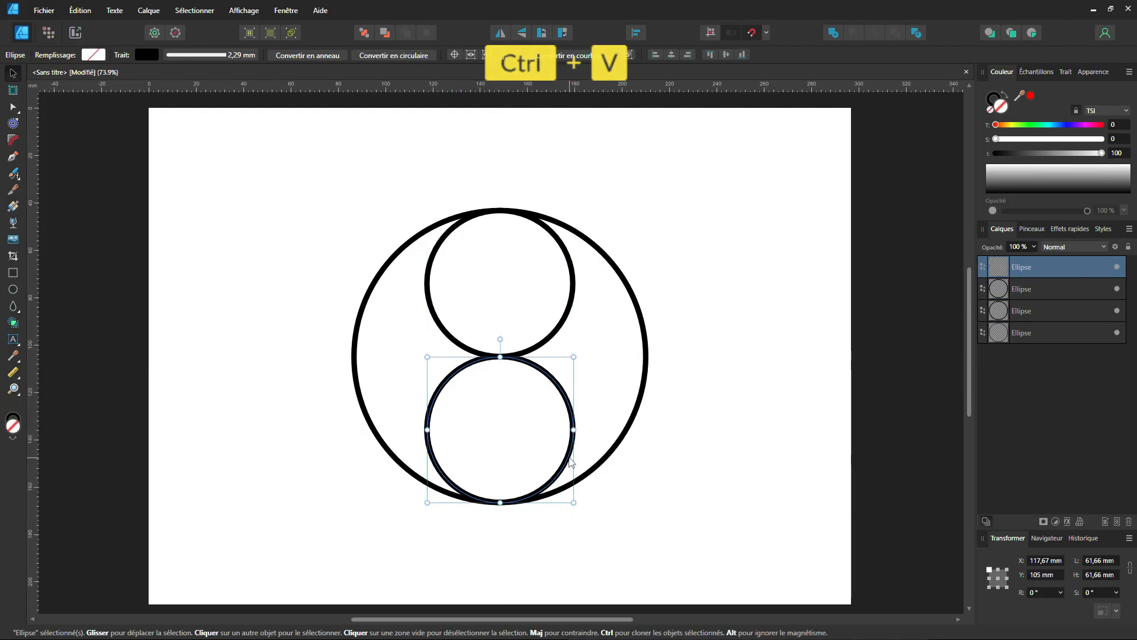
{"action": "left_click_drag", "start_coordinate": [576, 499], "coordinate": [522, 314]}
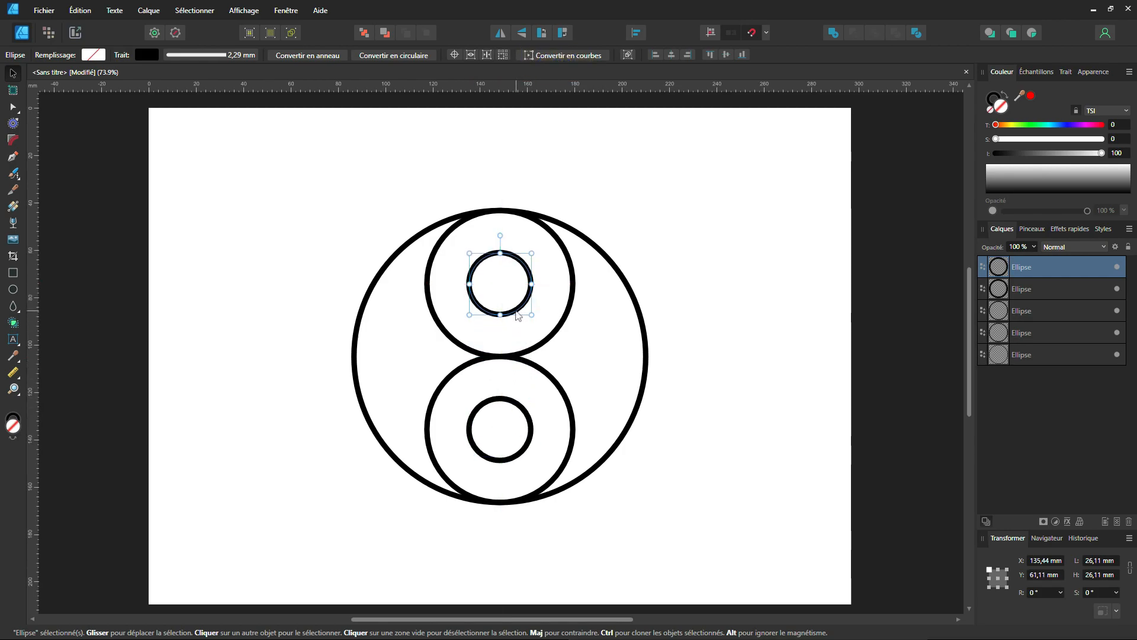
{"action": "left_click", "coordinate": [48, 332]}
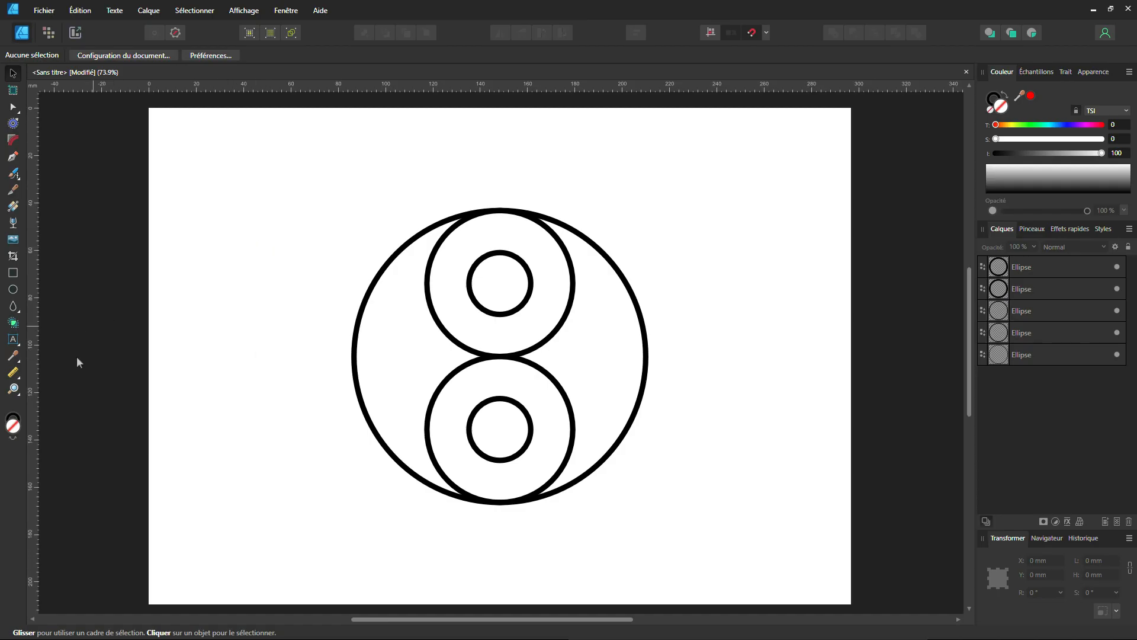
With all five circles selected, use Shape Builder to merge the right-hand crescent with the ring of the lower circle into one shape.
{"action": "key", "text": "s"}
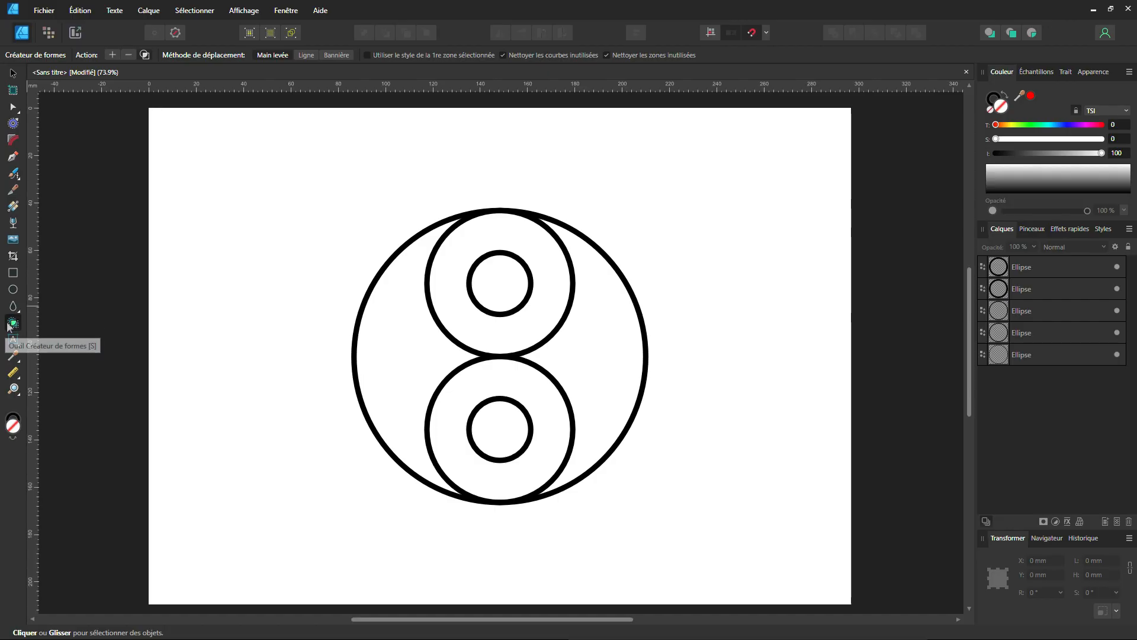
{"action": "left_click", "coordinate": [16, 323]}
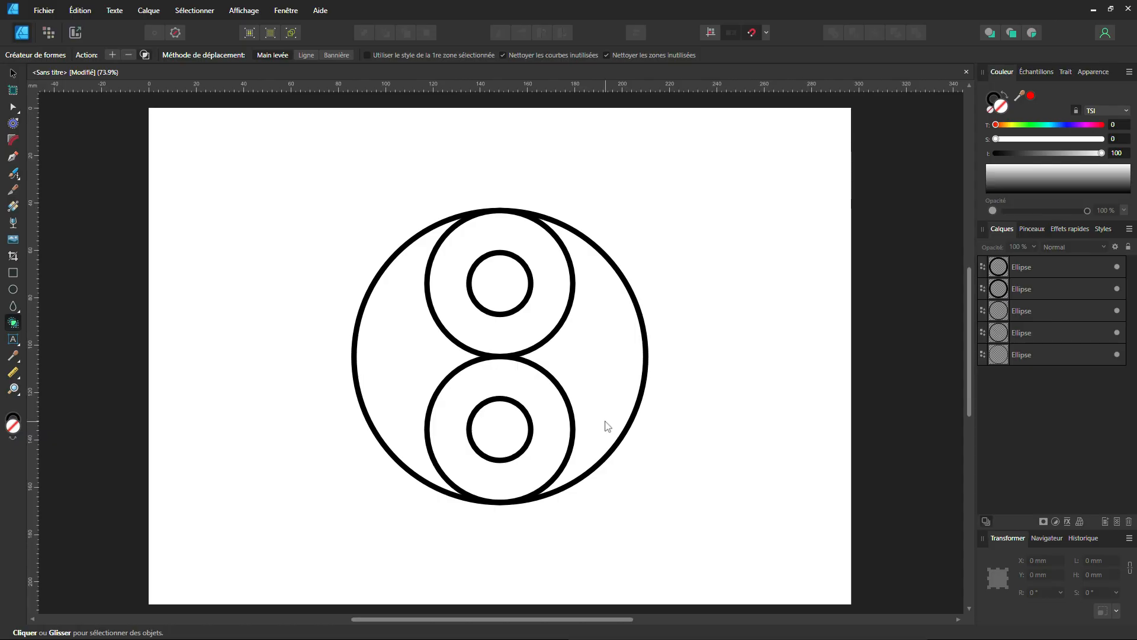
{"action": "key", "text": "ctrl"}
{"action": "key", "text": "ctrl+a"}
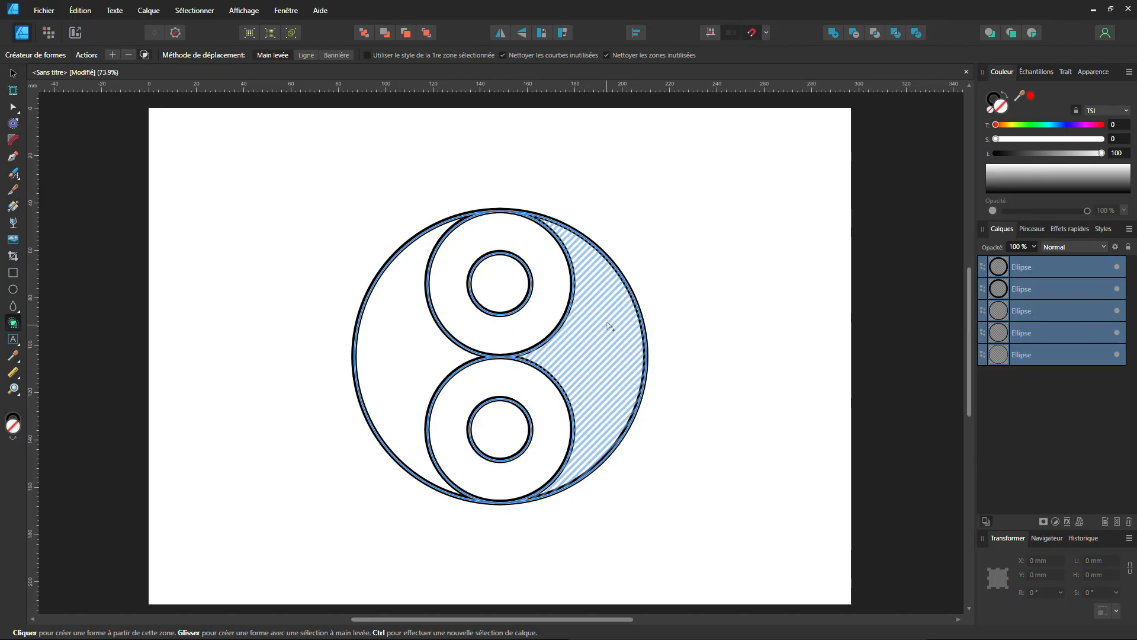
{"action": "key", "text": "ctrl"}
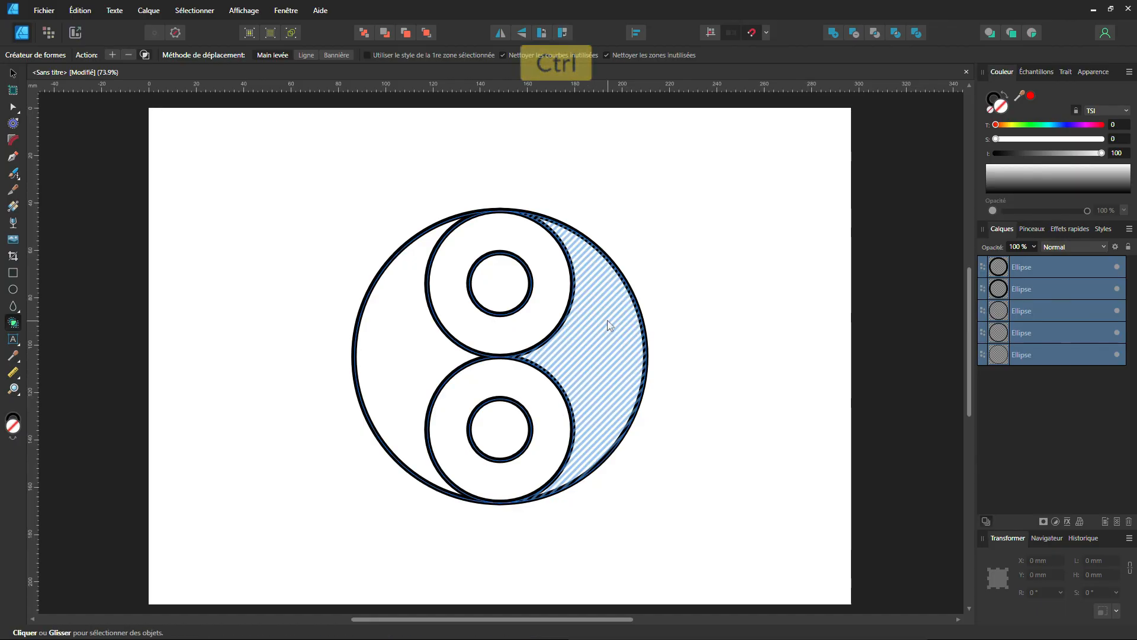
{"action": "mouse_move", "coordinate": [603, 333]}
{"action": "left_mouse_down"}
{"action": "mouse_move", "coordinate": [595, 394]}
{"action": "mouse_move", "coordinate": [559, 436]}
{"action": "left_mouse_up"}
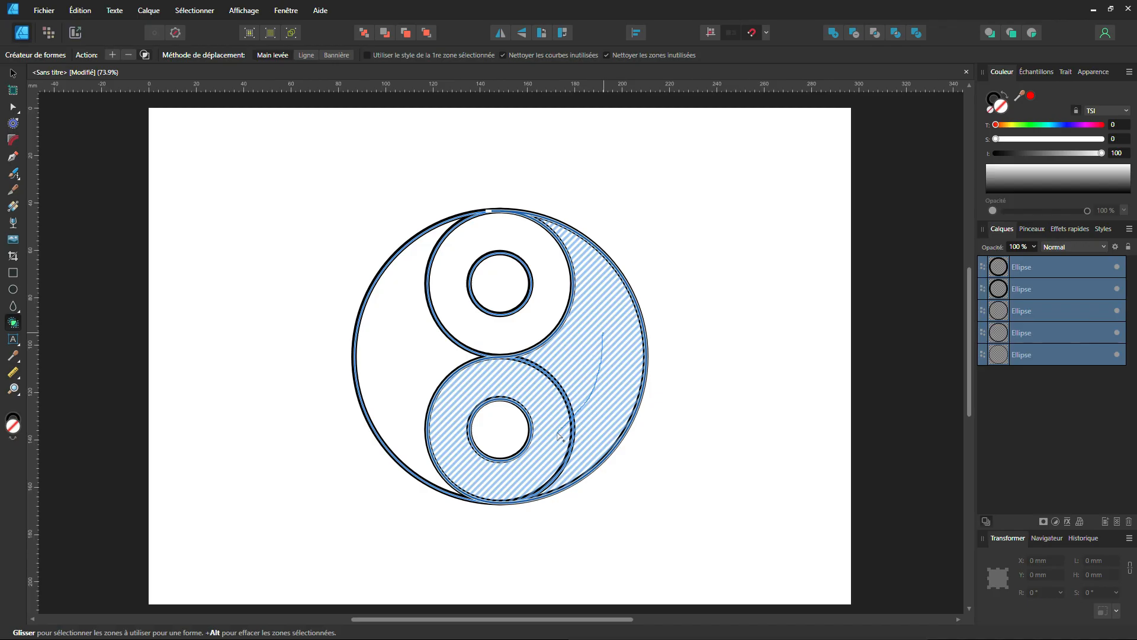
{"action": "left_click_drag", "start_coordinate": [559, 436], "coordinate": [559, 436]}
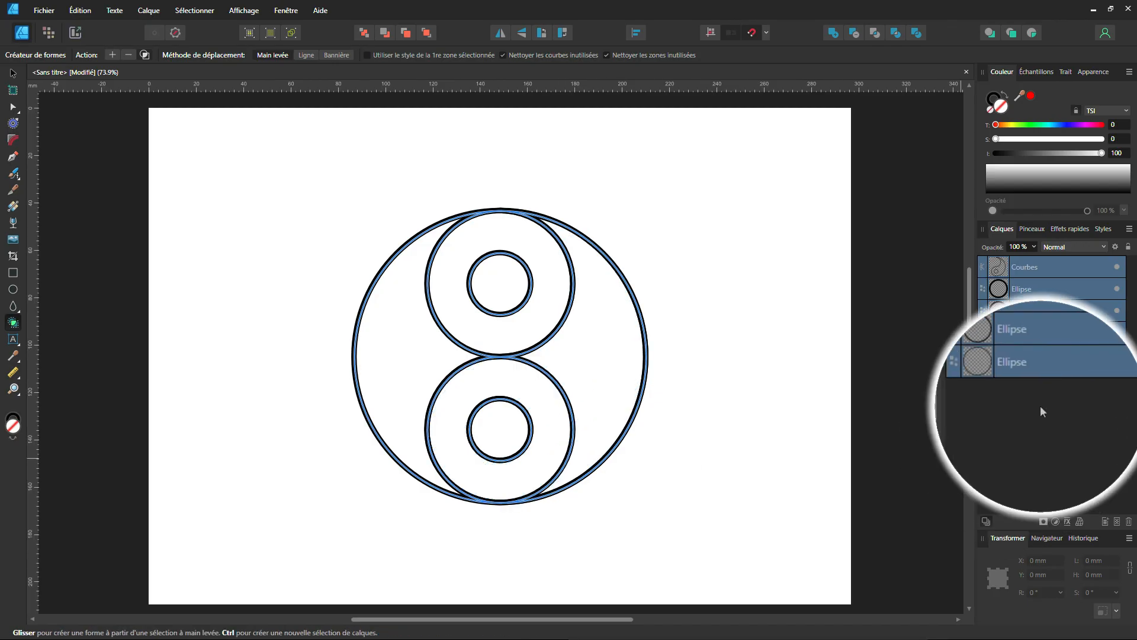
Rename the layer of the newly built right-hand shape as yang.
{"action": "left_click", "coordinate": [1037, 267]}
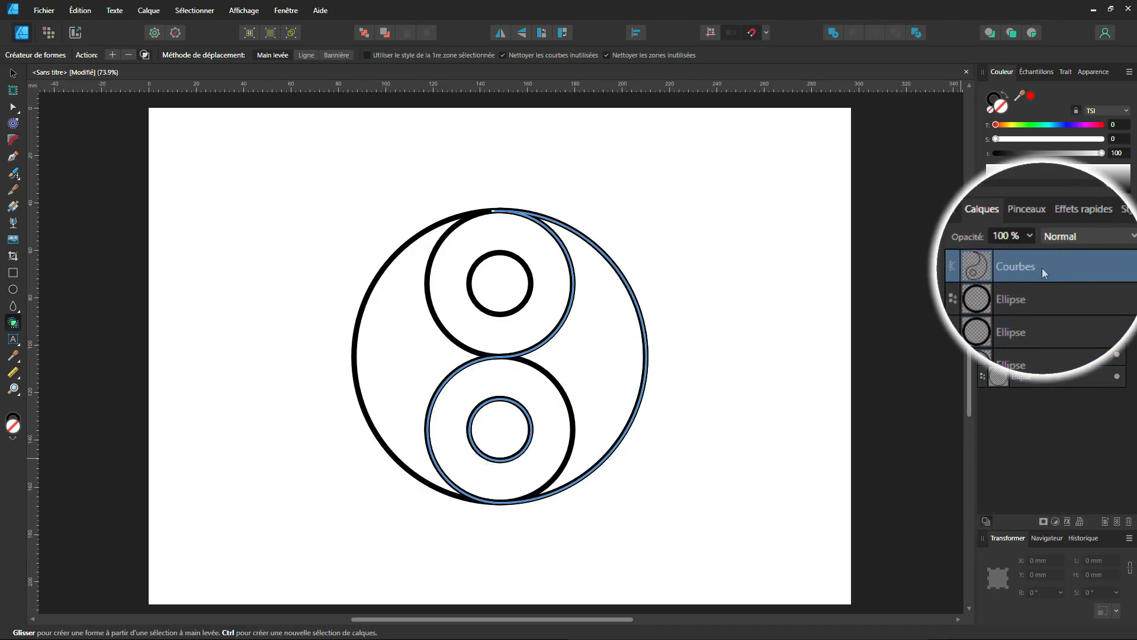
{"action": "double_click", "coordinate": [1032, 266]}
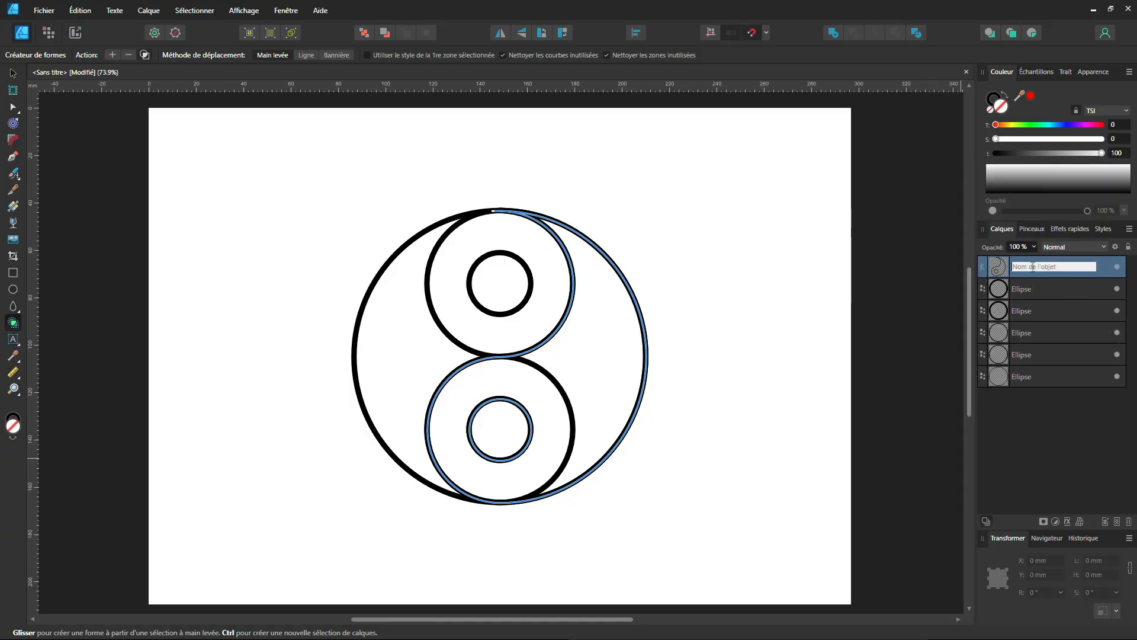
{"action": "type", "text": "yang"}
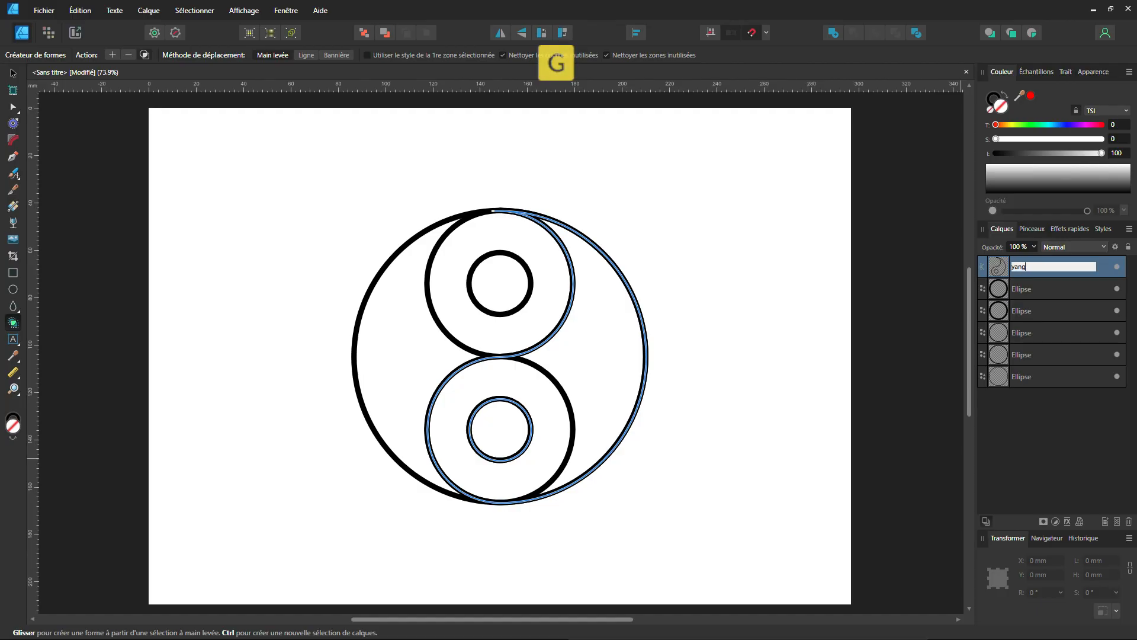
{"action": "key", "text": "Return"}
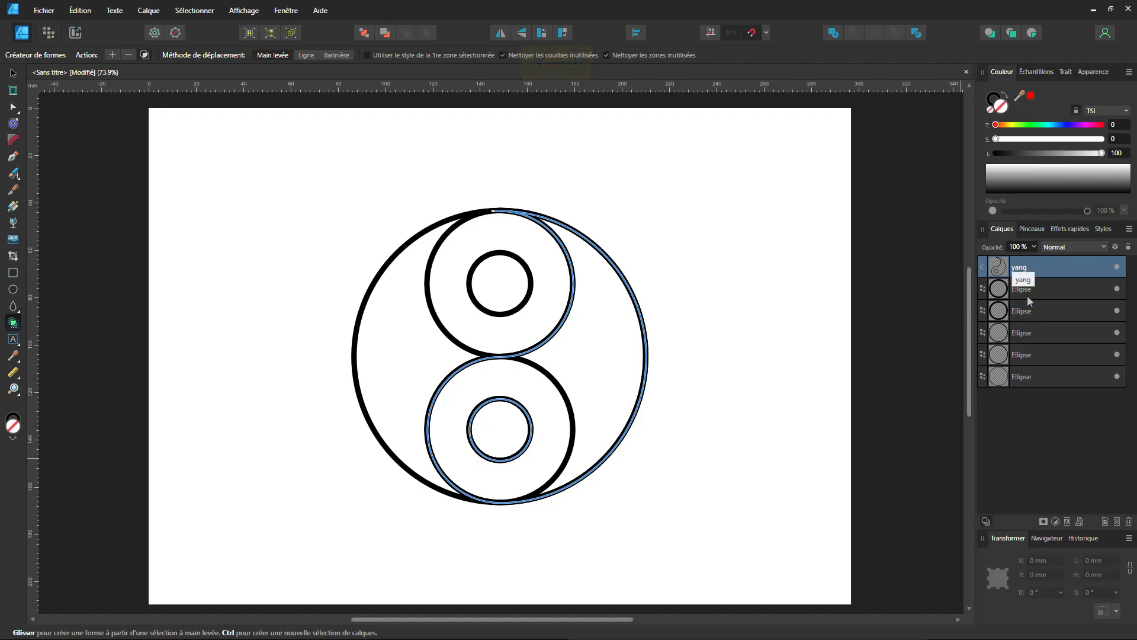
Select only the five ellipse layers and merge the left-hand crescent with the ring of the upper circle using Shape Builder.
{"action": "left_click", "coordinate": [1037, 289]}
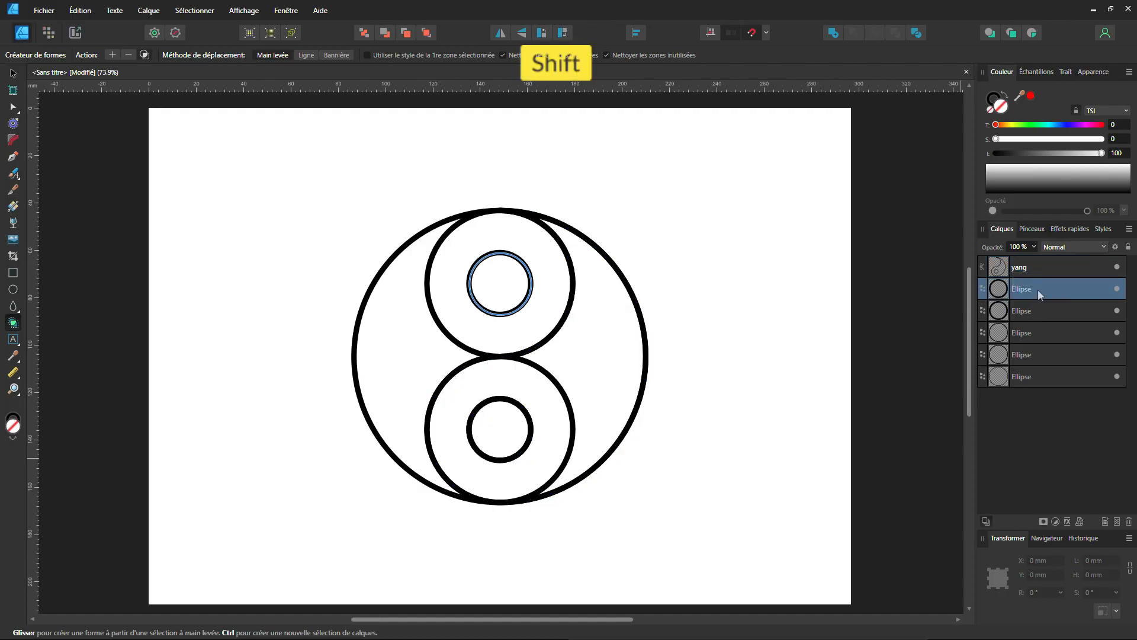
{"action": "left_click", "coordinate": [1041, 375], "text": "shift"}
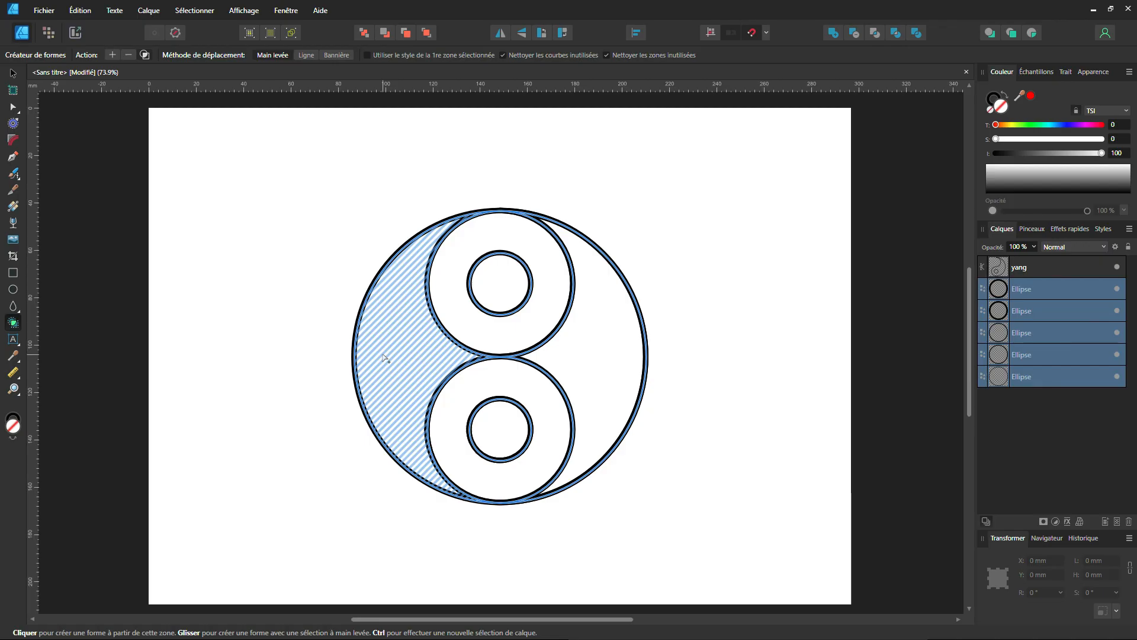
{"action": "key", "text": "ctrl"}
{"action": "left_click_drag", "start_coordinate": [393, 362], "coordinate": [451, 314]}
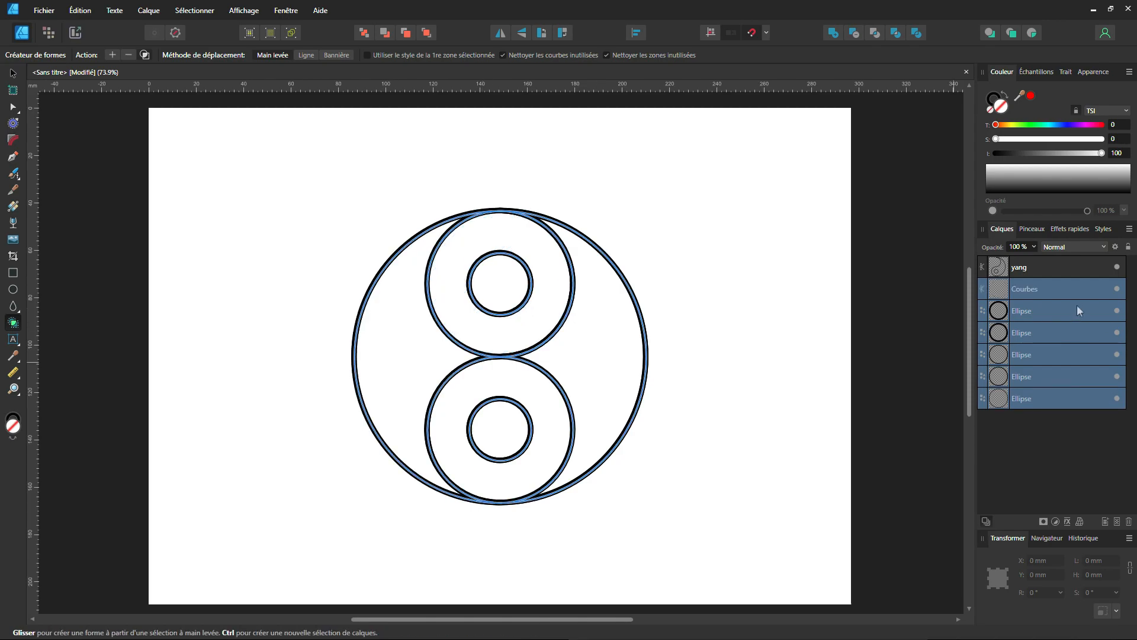
Rename the layer of the newly built left-hand shape as Yin.
{"action": "double_click", "coordinate": [1024, 290]}
{"action": "type", "text": "Y"}
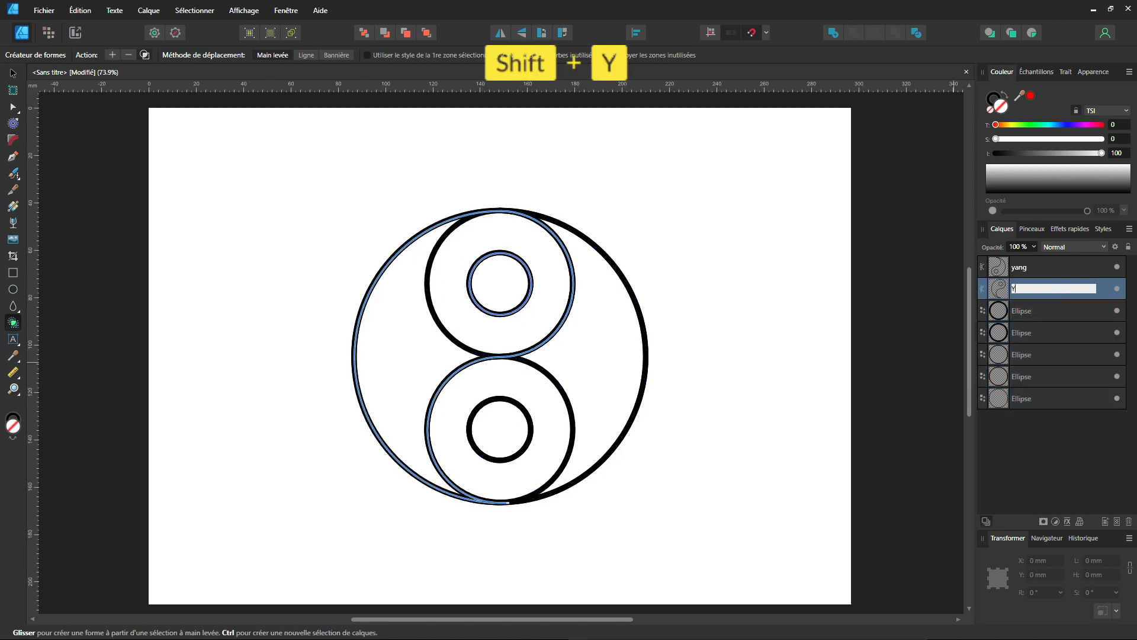
{"action": "type", "text": "in"}
{"action": "key", "text": "Return"}
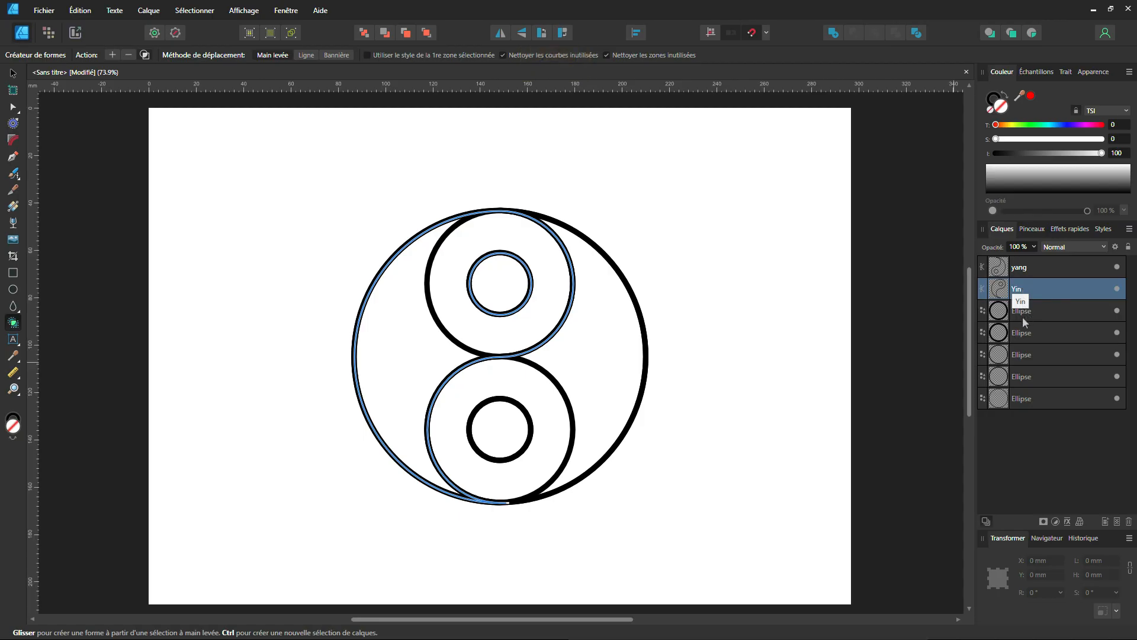
Hide the outer circle and the two medium circles, leaving the yang and Yin shapes and the two small circles visible.
{"action": "left_click", "coordinate": [1032, 396]}
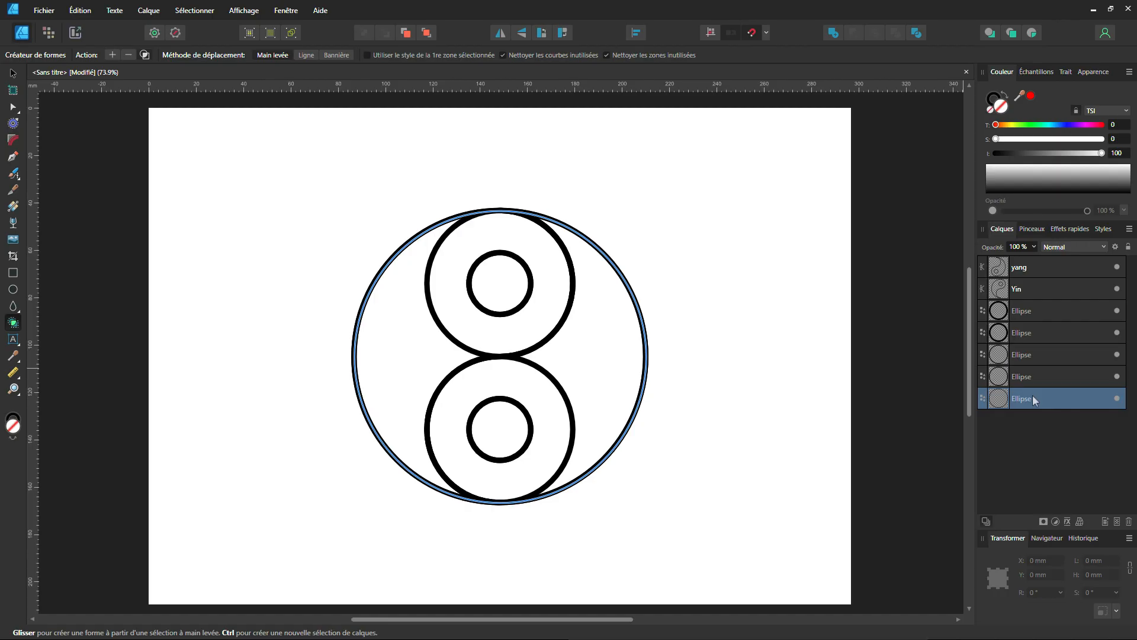
{"action": "left_click", "coordinate": [1117, 400]}
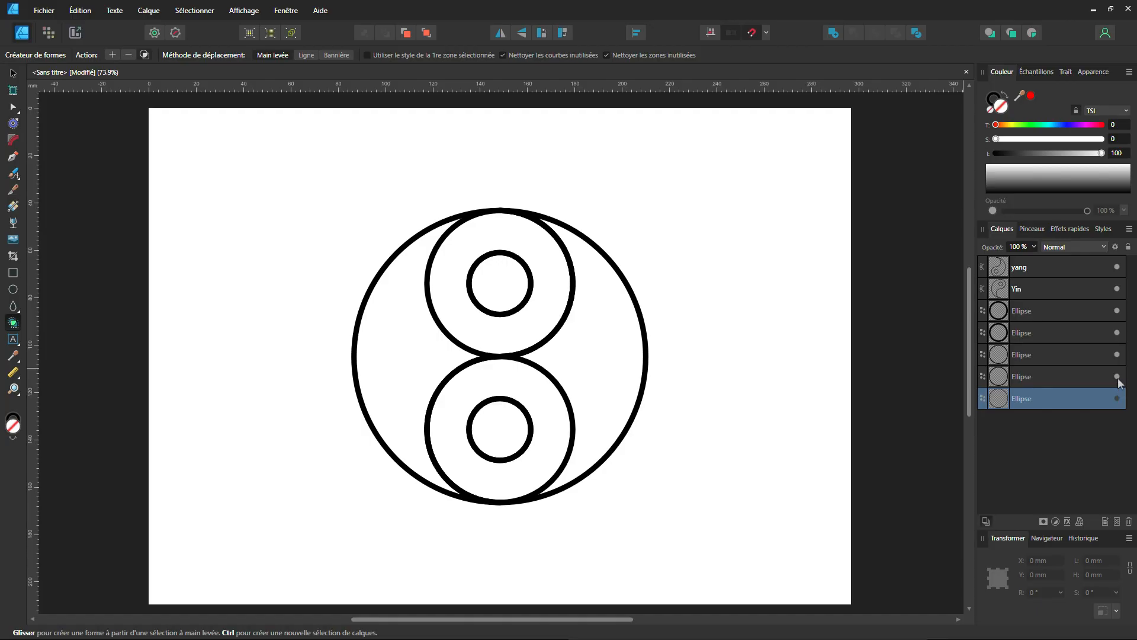
{"action": "left_click", "coordinate": [1118, 377]}
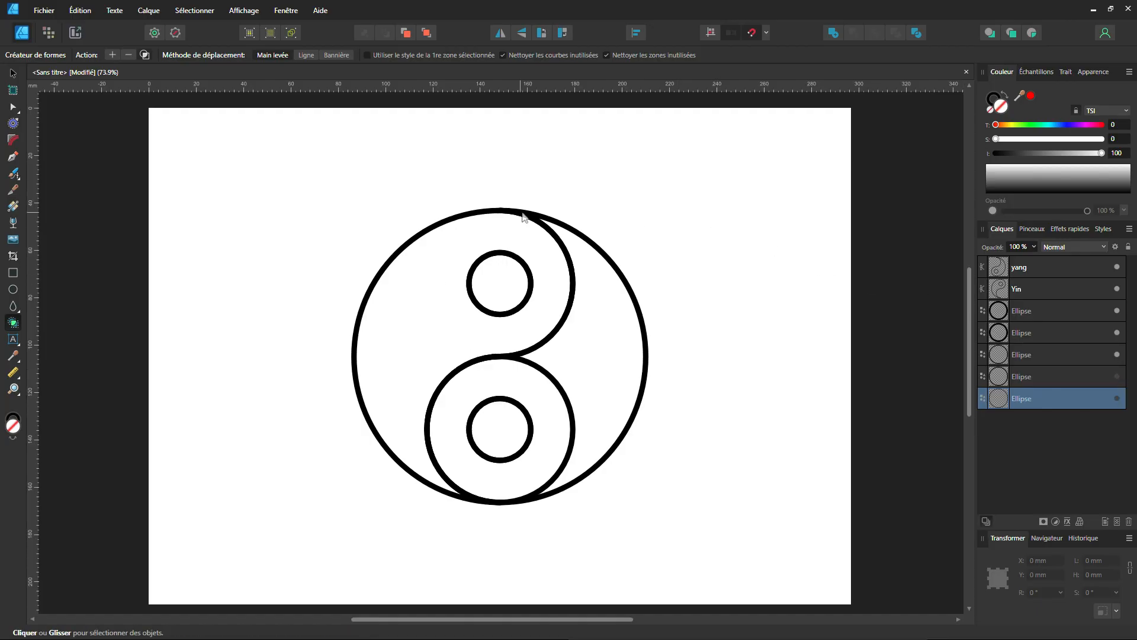
{"action": "left_click", "coordinate": [1117, 354]}
Fill the small circle in the upper half with black and the small circle in the lower half with white.
{"action": "left_click", "coordinate": [1036, 333]}
{"action": "left_click", "coordinate": [1038, 311]}
{"action": "left_click", "coordinate": [1036, 334]}
{"action": "left_click", "coordinate": [1036, 316]}
{"action": "left_click", "coordinate": [1029, 328]}
{"action": "left_click", "coordinate": [1027, 318]}
{"action": "left_click", "coordinate": [1027, 329]}
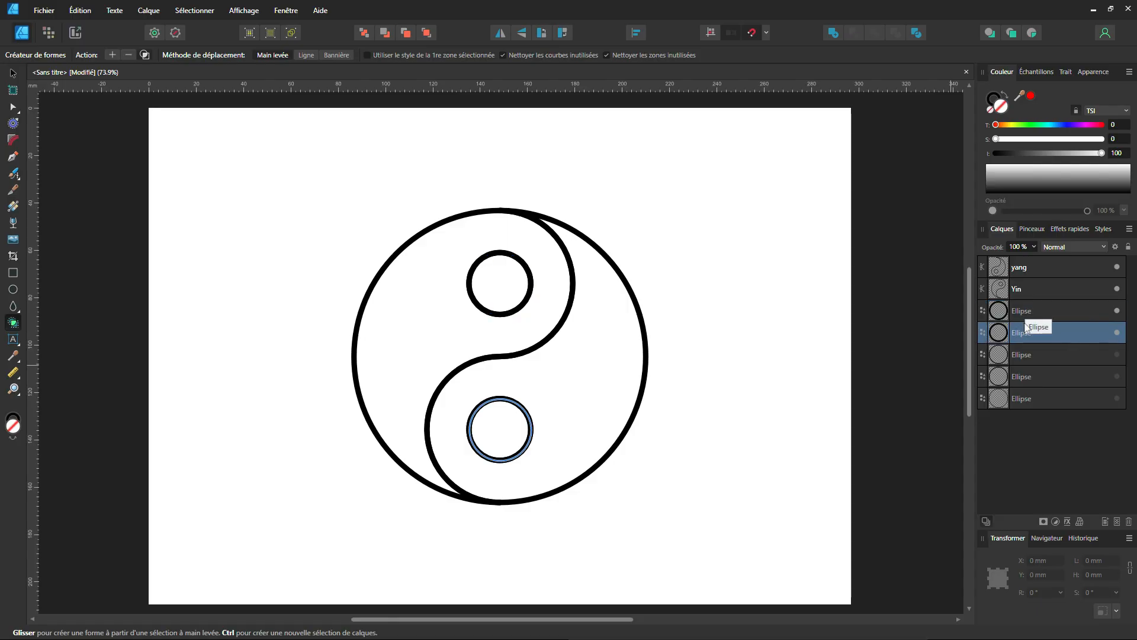
{"action": "left_click", "coordinate": [1027, 314]}
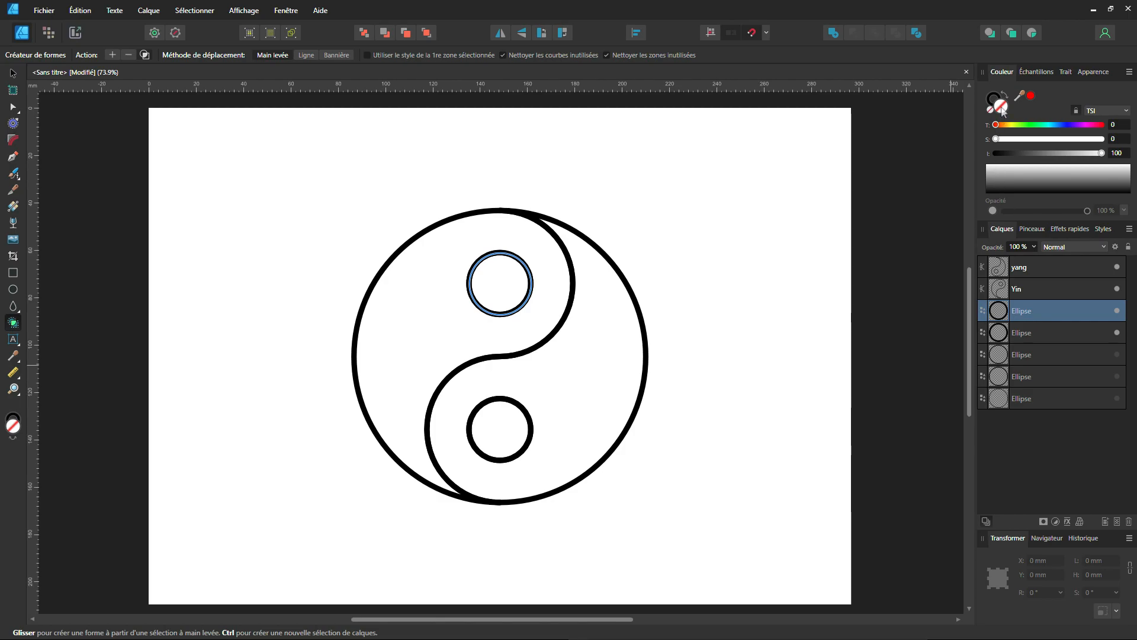
{"action": "left_click", "coordinate": [997, 153]}
{"action": "left_click", "coordinate": [1026, 334]}
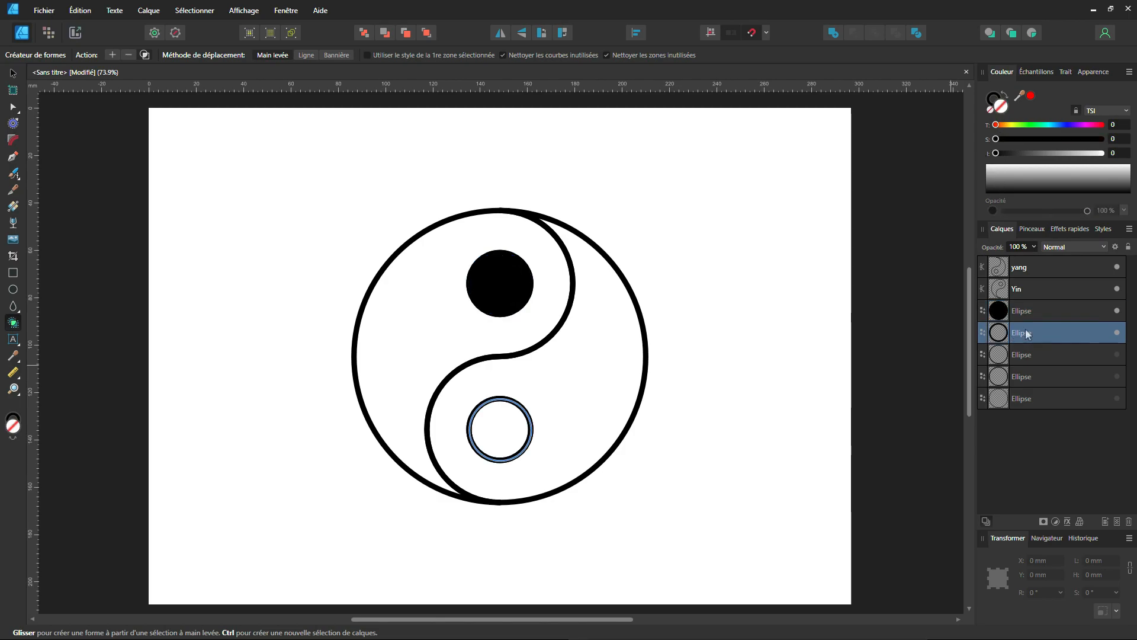
{"action": "left_click_drag", "start_coordinate": [1007, 154], "coordinate": [1095, 155]}
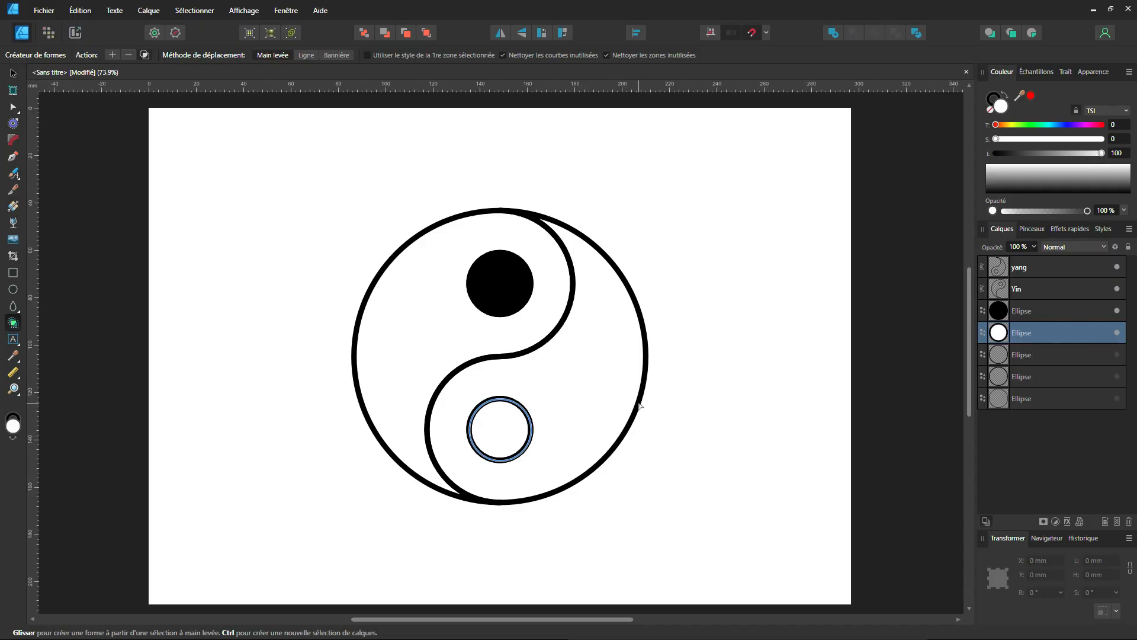
Fill the yang shape with black and the Yin shape with white, and clear the selection.
{"action": "left_click", "coordinate": [1044, 266]}
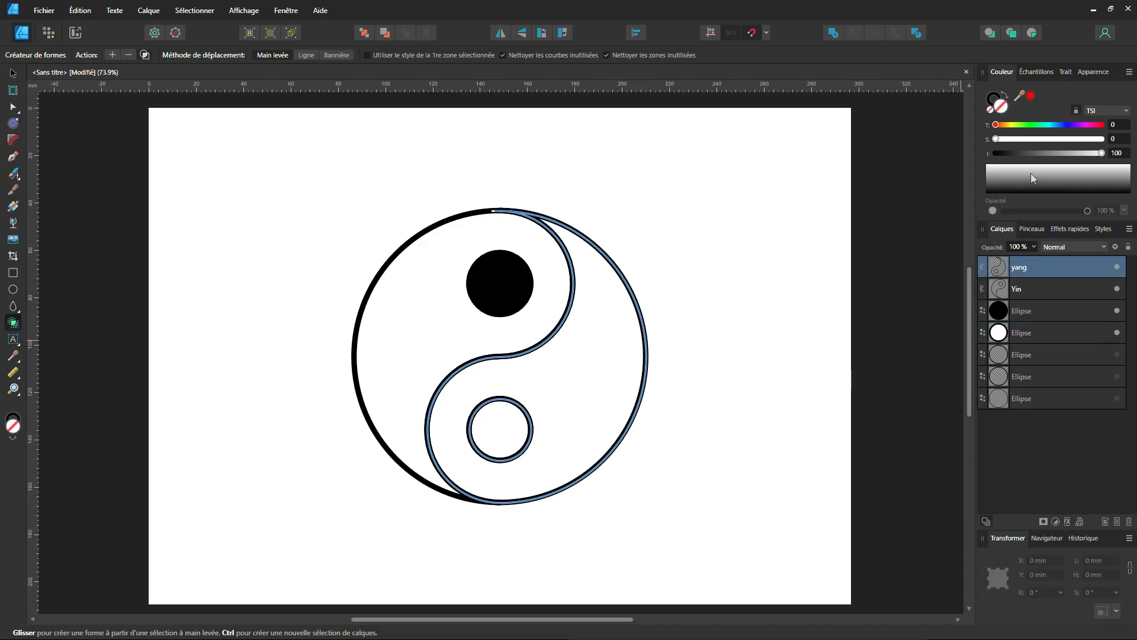
{"action": "left_click_drag", "start_coordinate": [1024, 156], "coordinate": [1103, 154]}
{"action": "left_click", "coordinate": [1023, 289]}
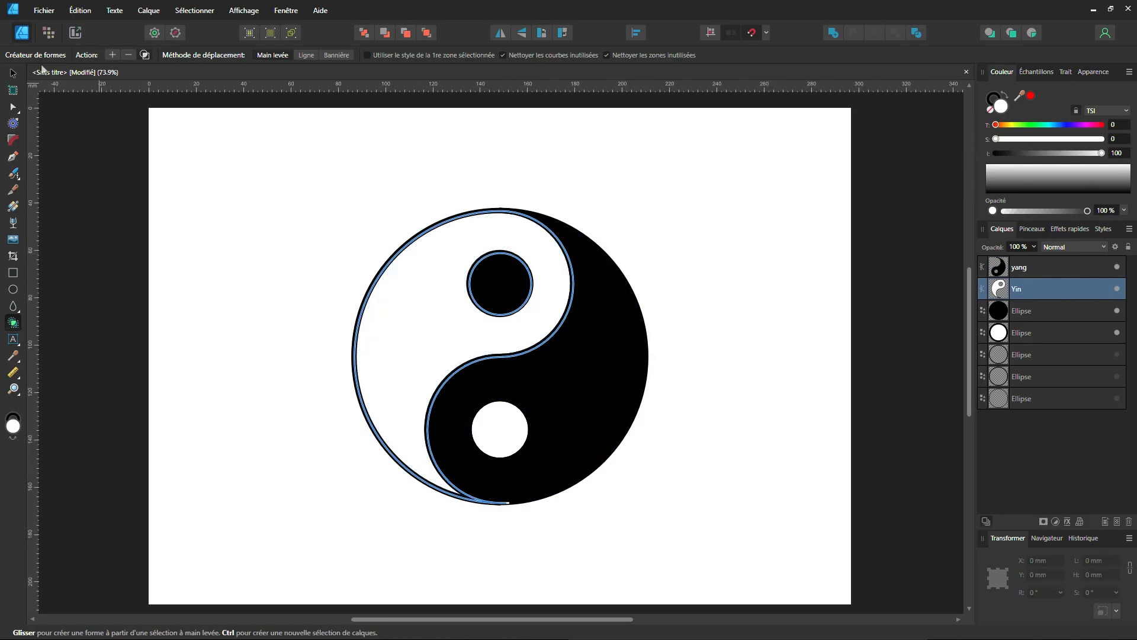
{"action": "left_click", "coordinate": [13, 73]}
{"action": "left_click", "coordinate": [316, 191]}
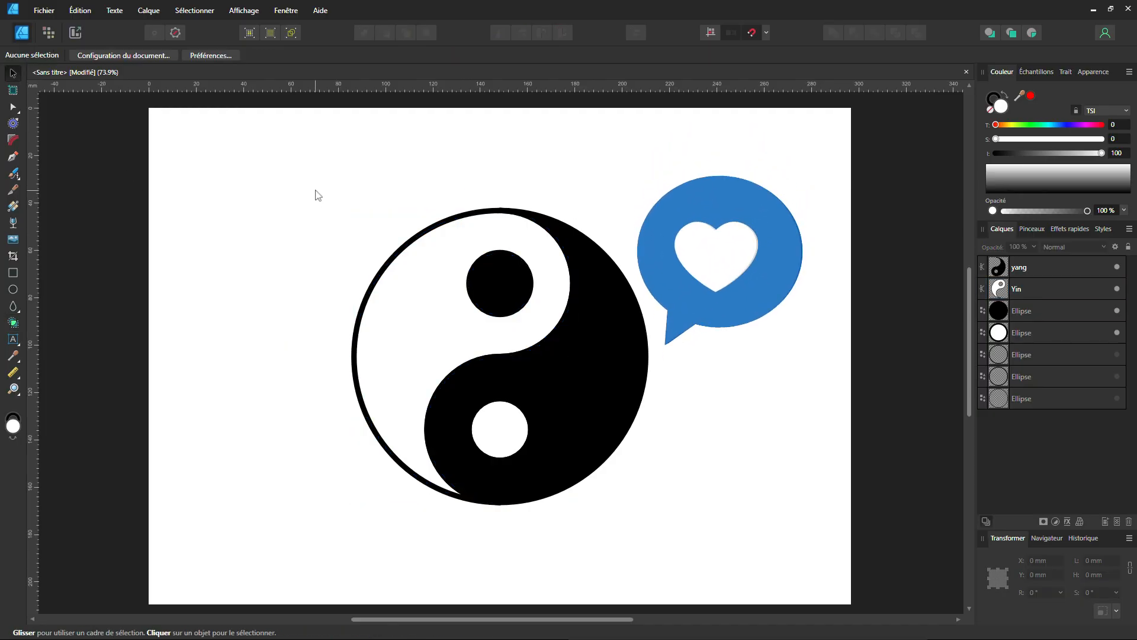
{"action": "key", "text": "F10"}
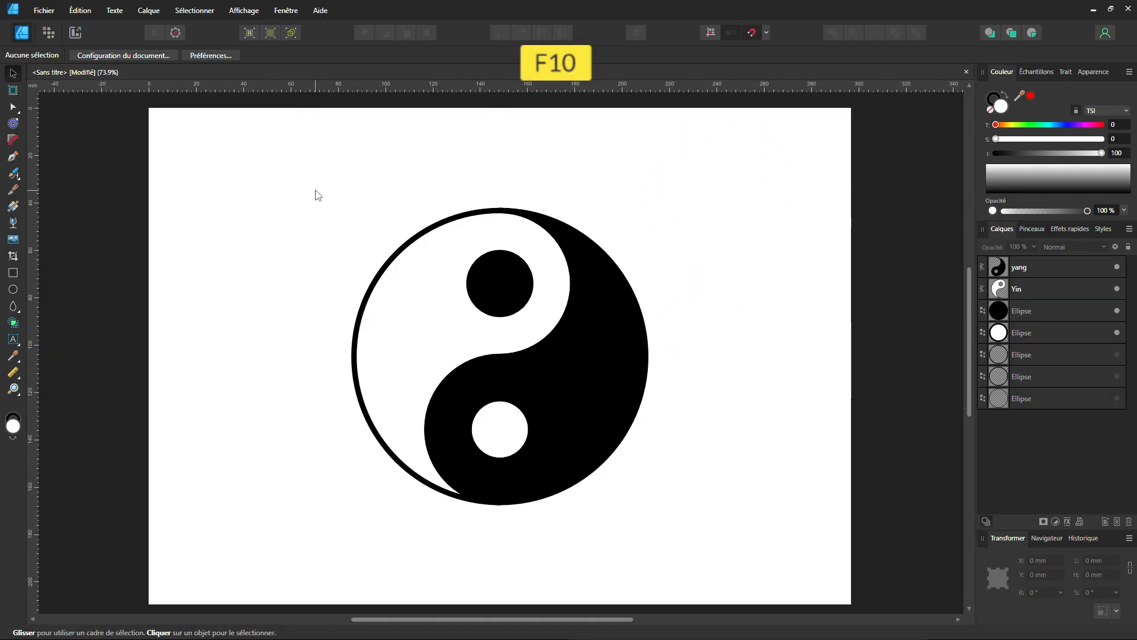
{"action": "key", "text": "ctrl"}
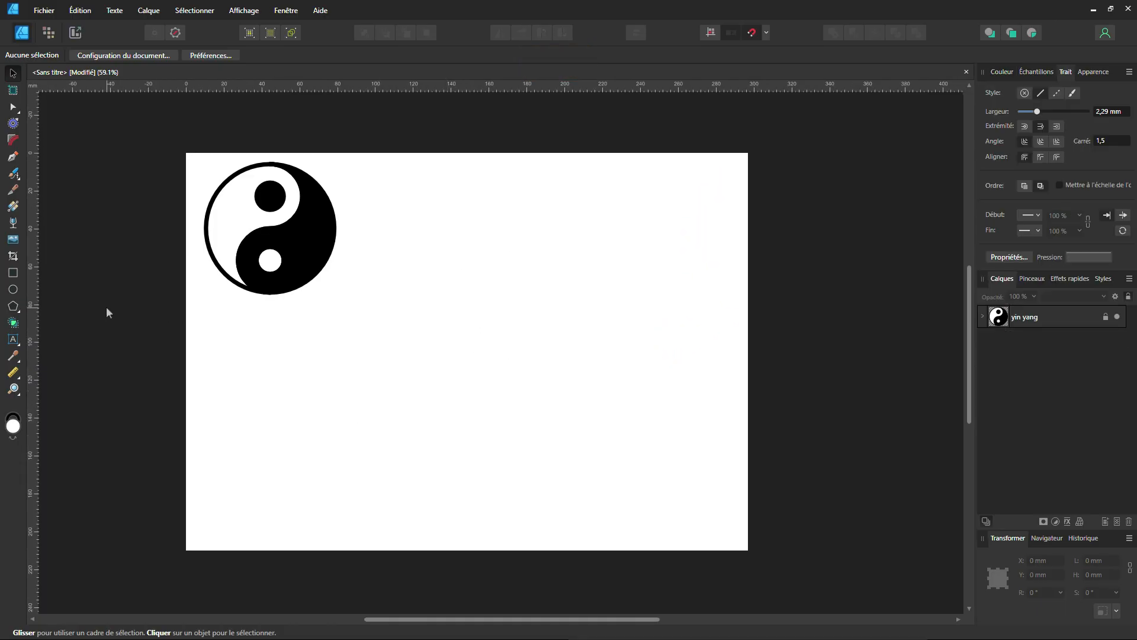
Draw a circle about 99 mm in diameter from the centre of the page and remove its fill.
{"action": "left_click", "coordinate": [13, 290]}
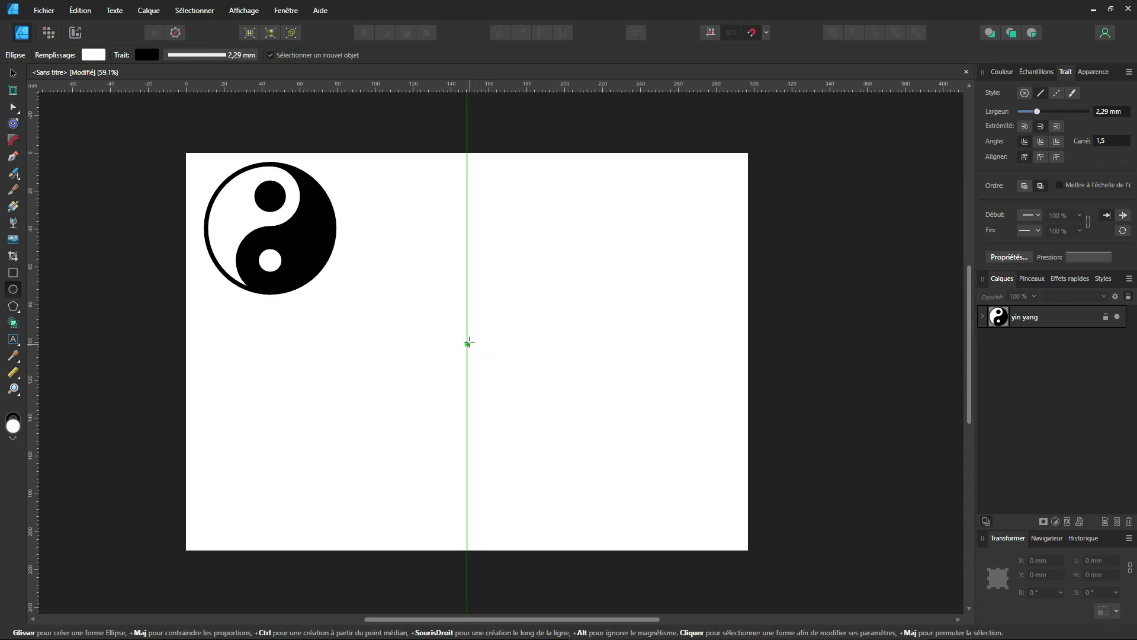
{"action": "mouse_move", "coordinate": [467, 352]}
{"action": "left_mouse_down"}
{"action": "mouse_move", "coordinate": [584, 469]}
{"action": "mouse_move", "coordinate": [556, 434]}
{"action": "mouse_move", "coordinate": [563, 442]}
{"action": "left_mouse_up"}
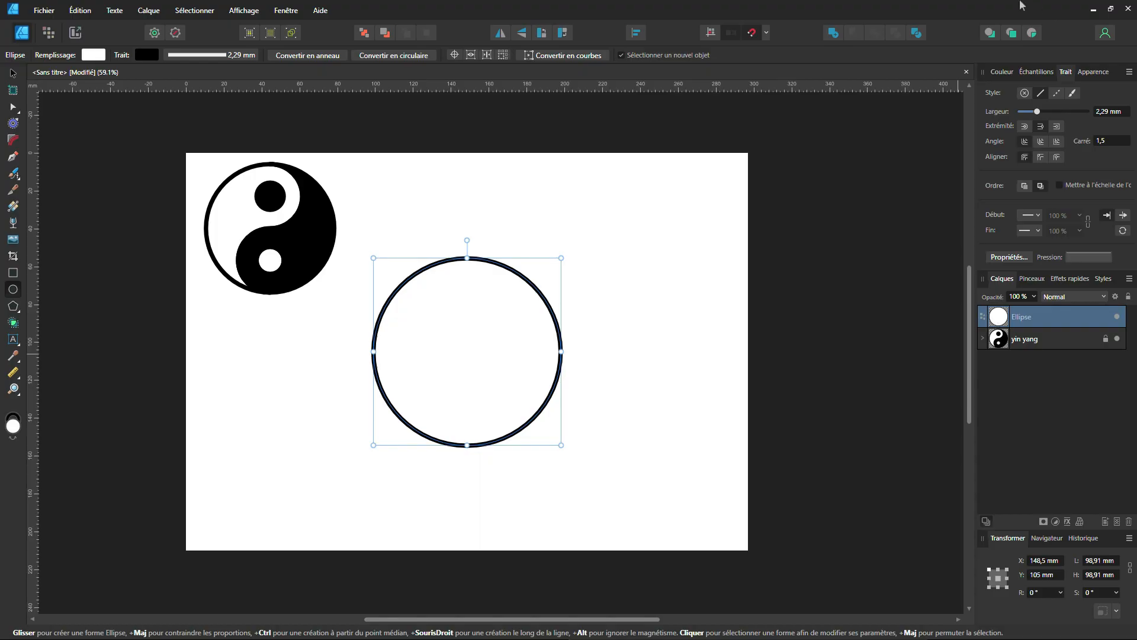
{"action": "left_click", "coordinate": [1000, 72]}
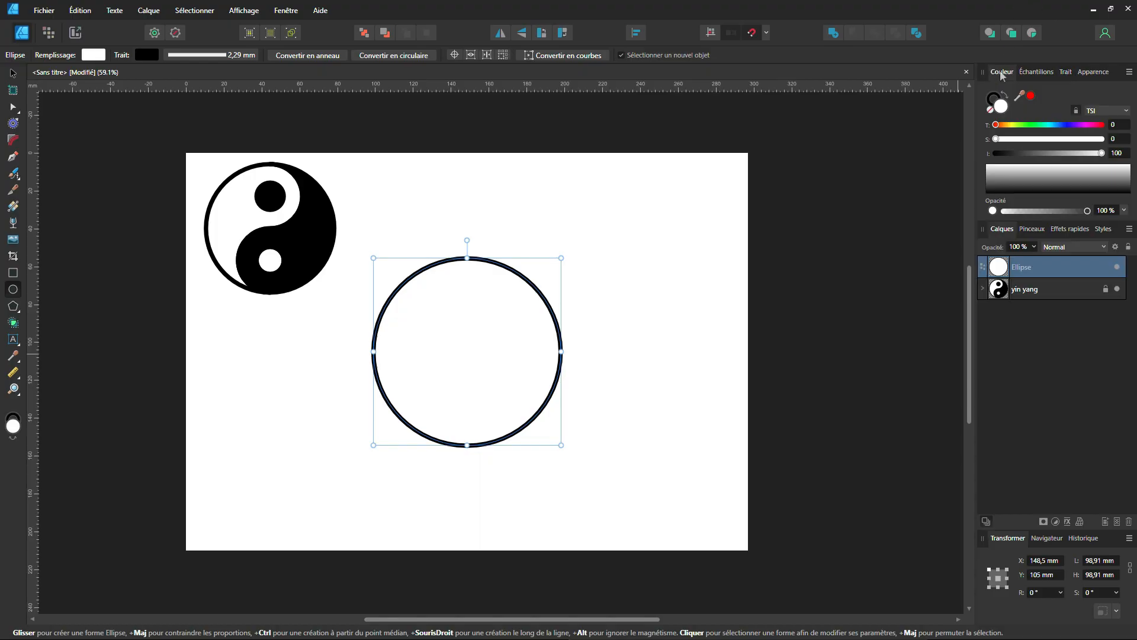
{"action": "left_click", "coordinate": [989, 111]}
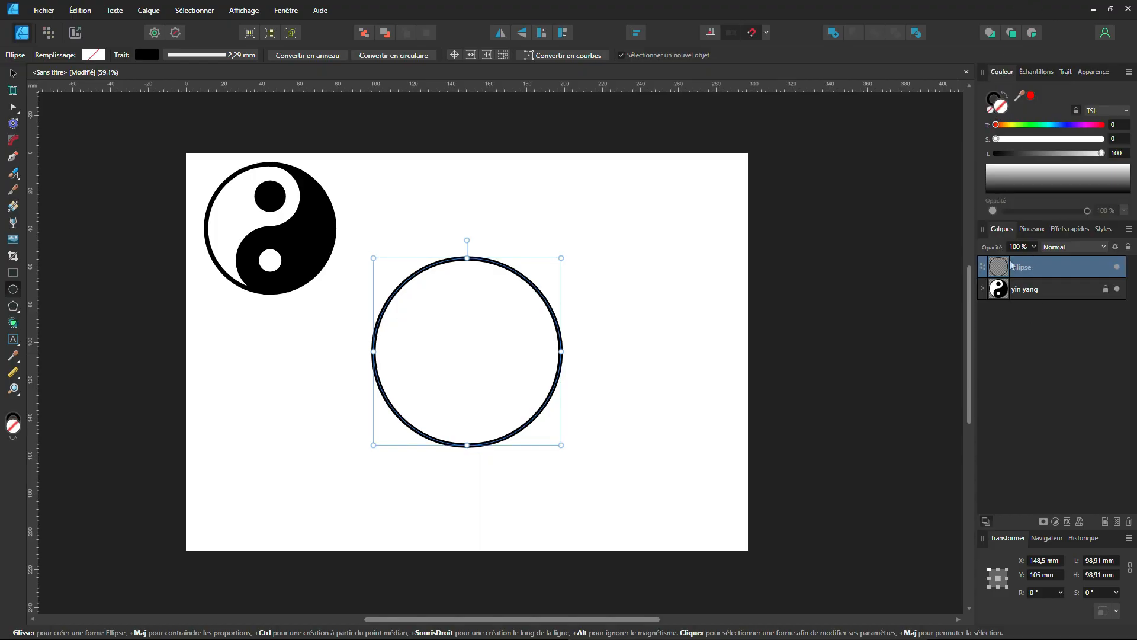
{"action": "left_click", "coordinate": [997, 100]}
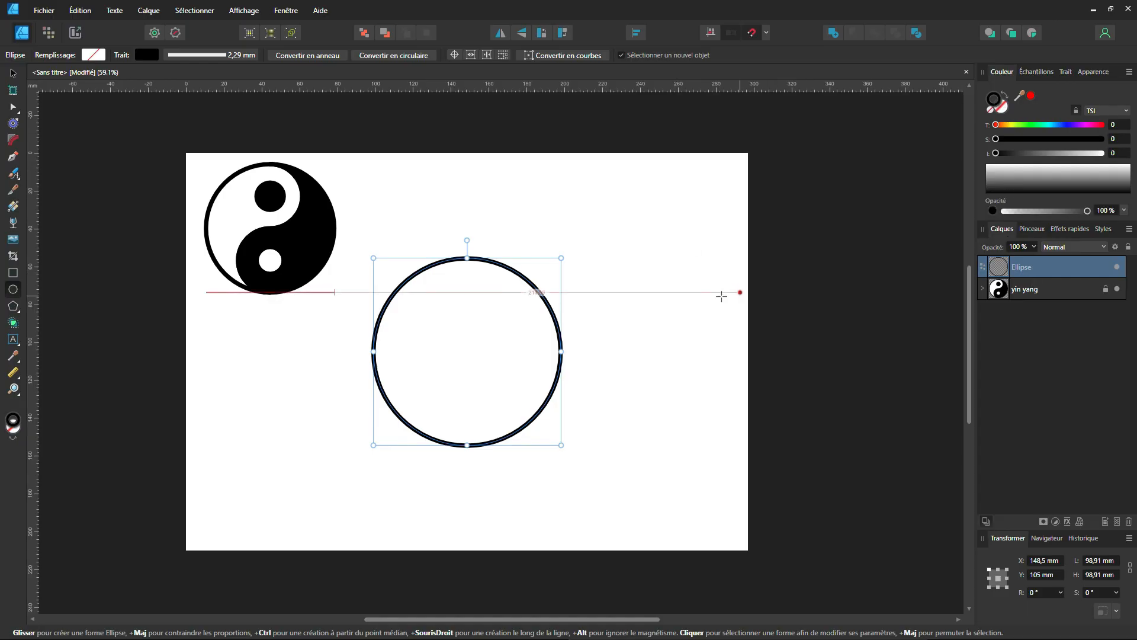
Draw an unfilled five-sided polygon about 40 mm across, outward from the circle's centre.
{"action": "left_click", "coordinate": [13, 306]}
{"action": "key", "text": "ctrl"}
{"action": "left_click_drag", "start_coordinate": [467, 351], "coordinate": [502, 392]}
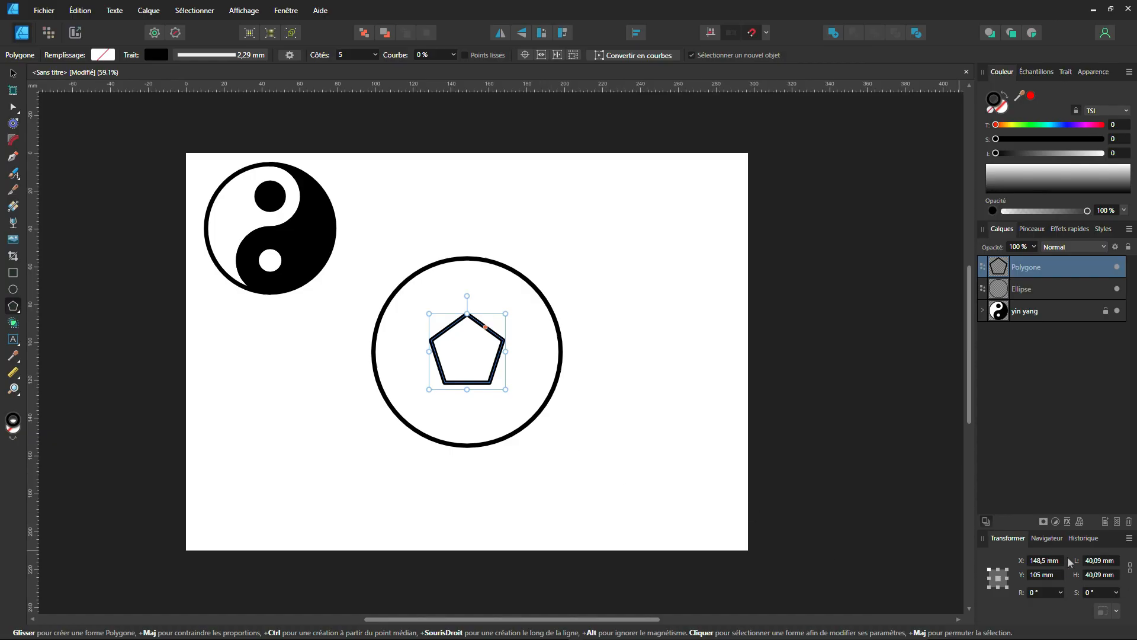
Set the circle's width and height to 100 mm.
{"action": "left_click", "coordinate": [13, 74]}
{"action": "left_click", "coordinate": [506, 263]}
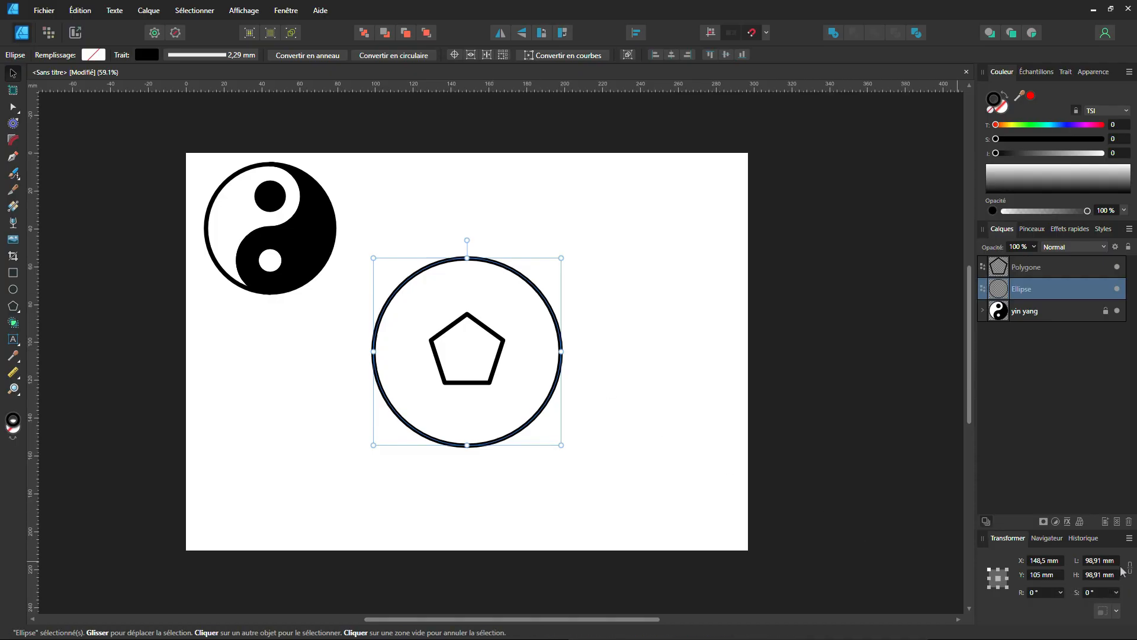
{"action": "left_click", "coordinate": [1101, 560]}
{"action": "type", "text": "100"}
{"action": "key", "text": "Return"}
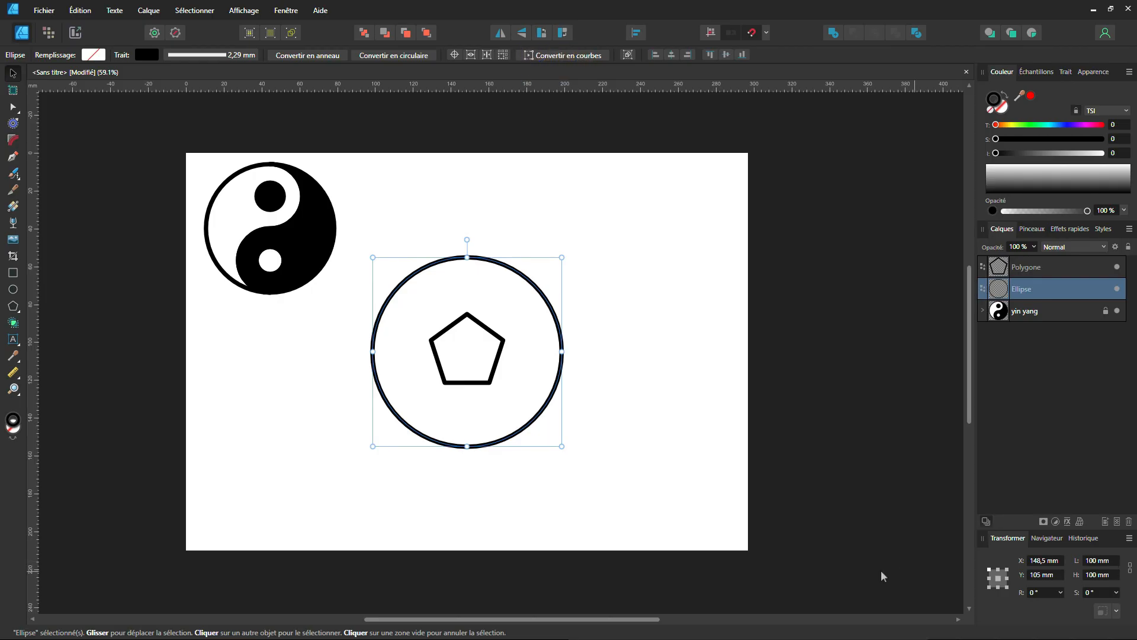
Duplicate the pentagon straight up onto the circle's upper edge and flip the copy vertically.
{"action": "left_click", "coordinate": [480, 327]}
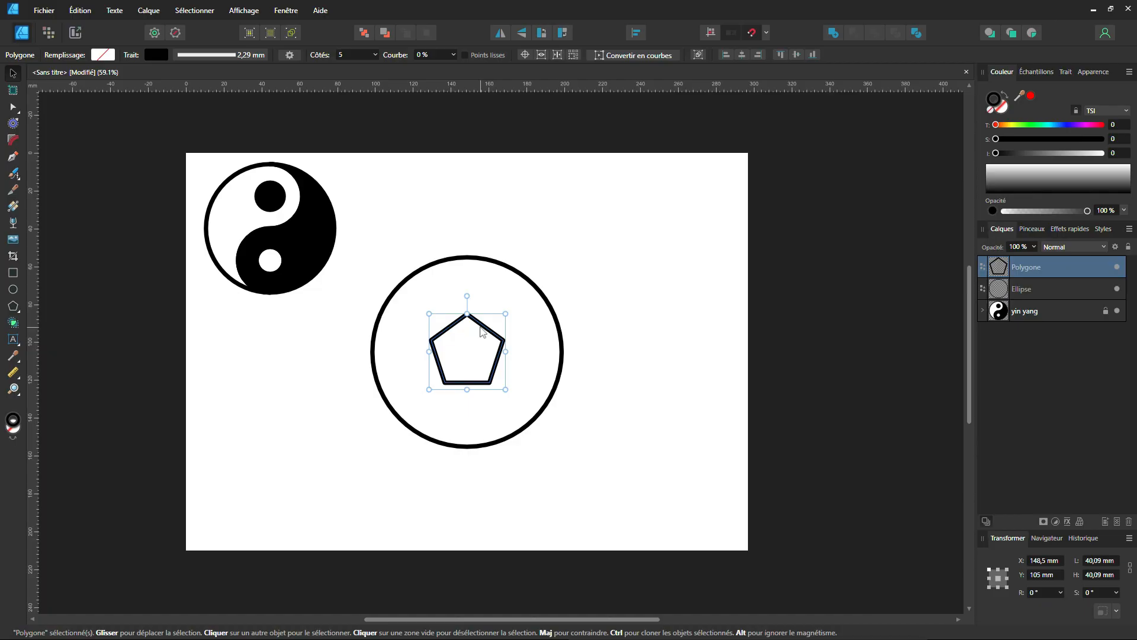
{"action": "key", "text": "shift"}
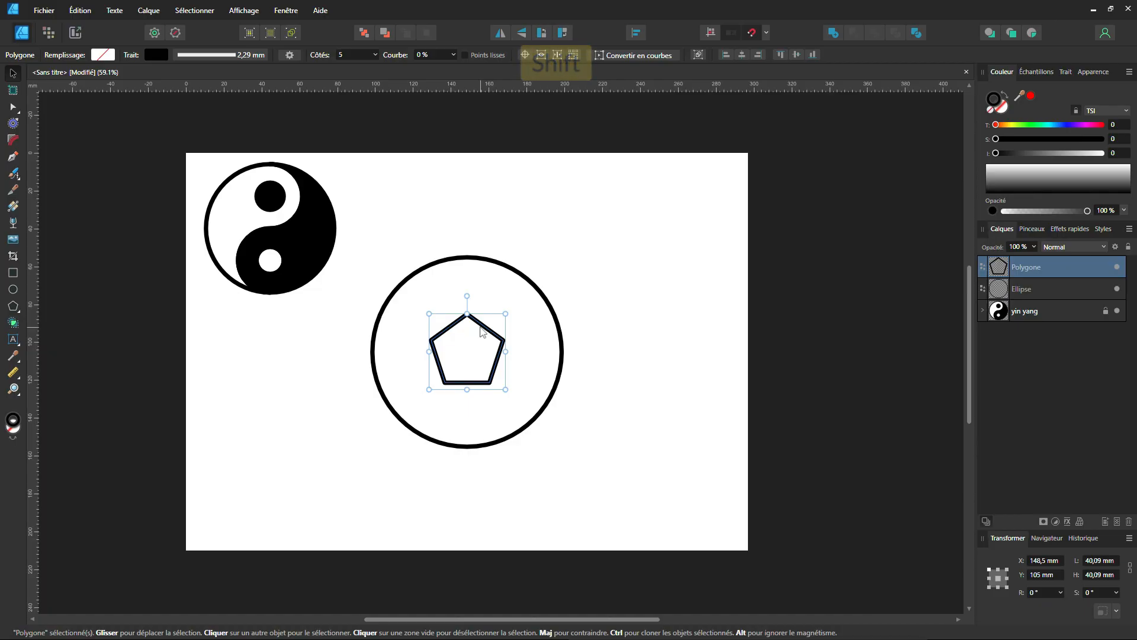
{"action": "left_click_drag", "start_coordinate": [480, 326], "coordinate": [481, 254]}
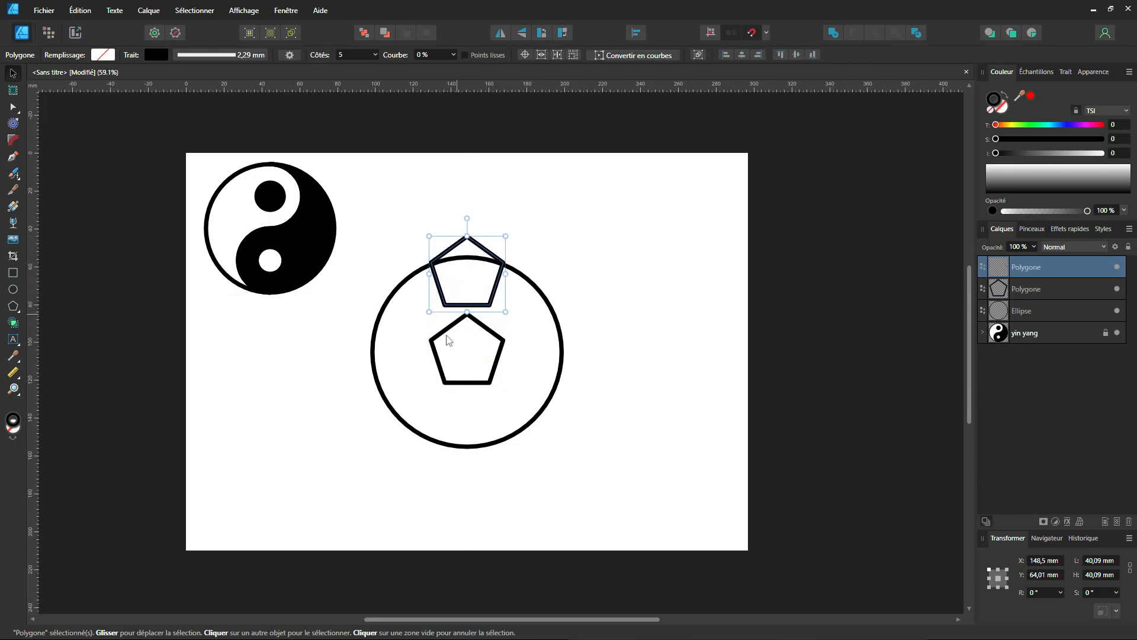
{"action": "left_click", "coordinate": [521, 35]}
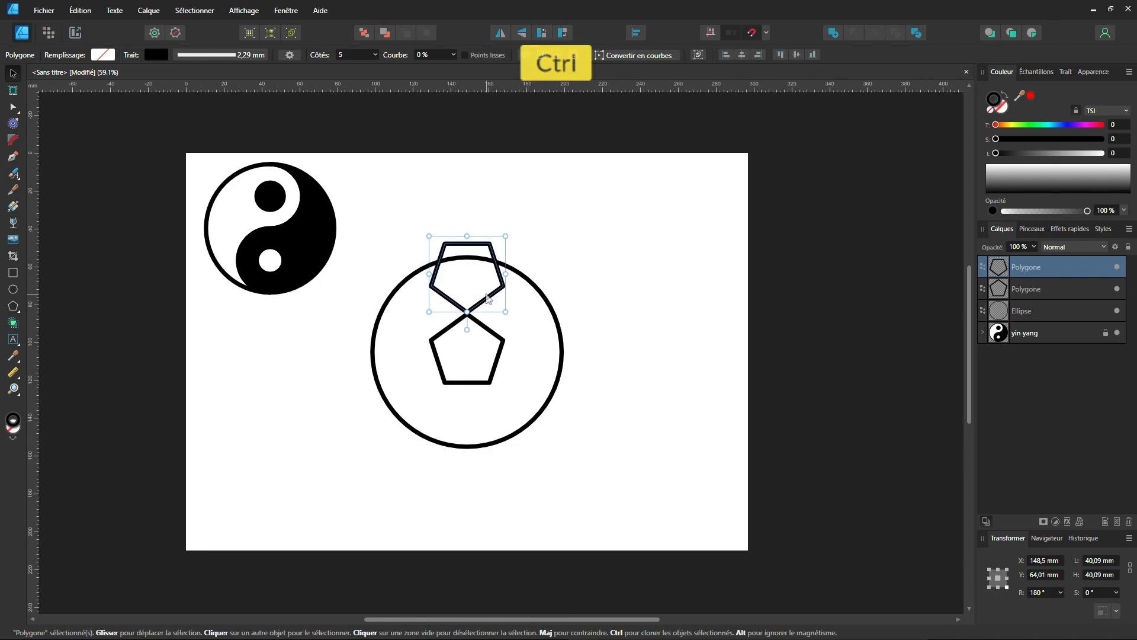
Move the flipped pentagon straight up until its two side corners meet the circle's outline, and deselect it.
{"action": "scroll", "coordinate": [491, 295], "scroll_direction": "up", "scroll_amount": 4}
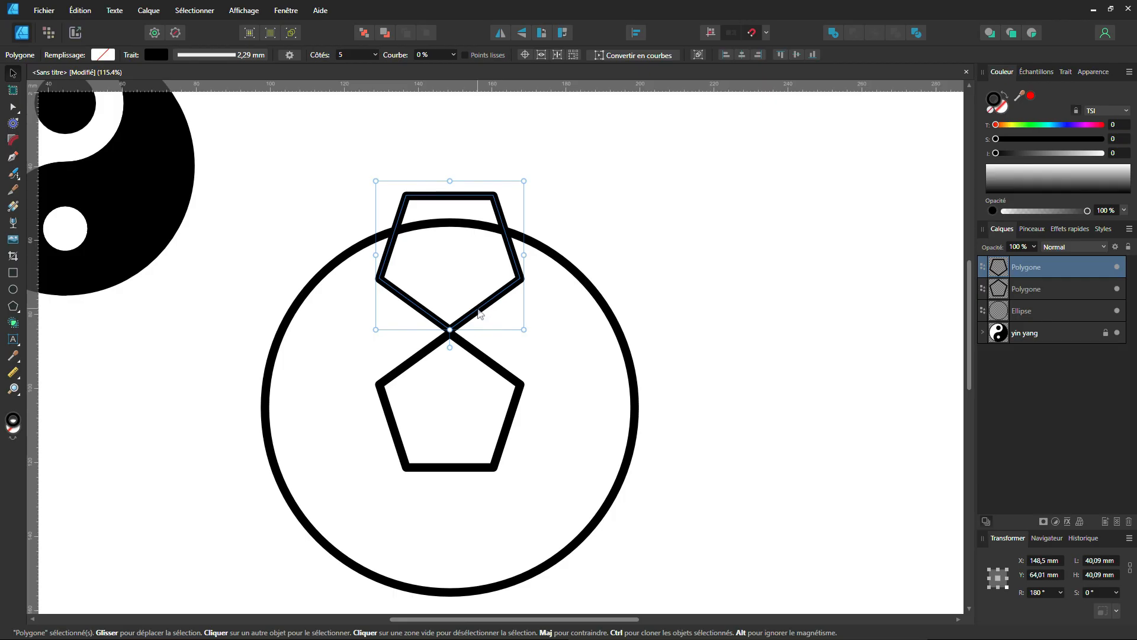
{"action": "left_click_drag", "start_coordinate": [479, 314], "coordinate": [481, 271]}
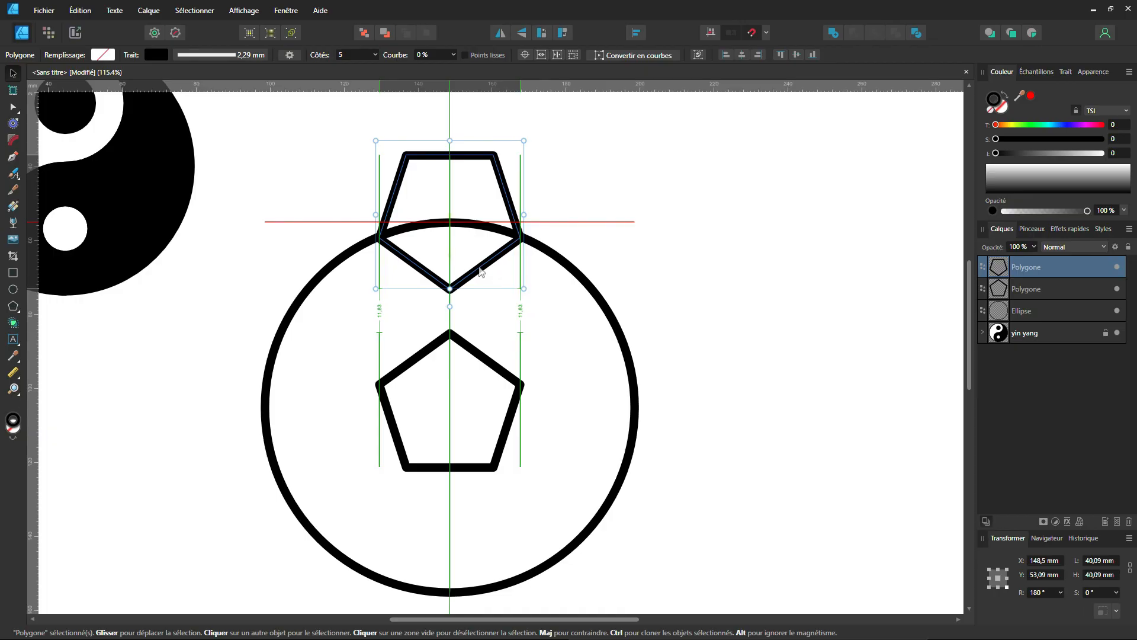
{"action": "left_click_drag", "start_coordinate": [479, 271], "coordinate": [481, 270]}
{"action": "left_click", "coordinate": [65, 228]}
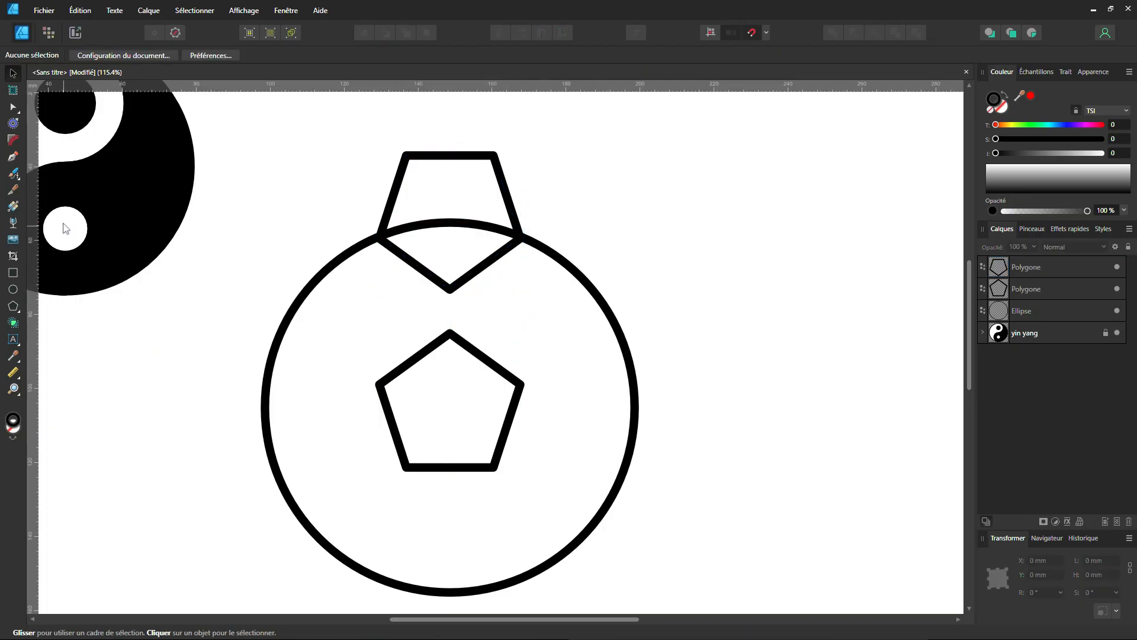
Draw a vertical Pen line from the flipped pentagon's lower tip to the central pentagon's top corner and show its stroke settings.
{"action": "left_click", "coordinate": [13, 156]}
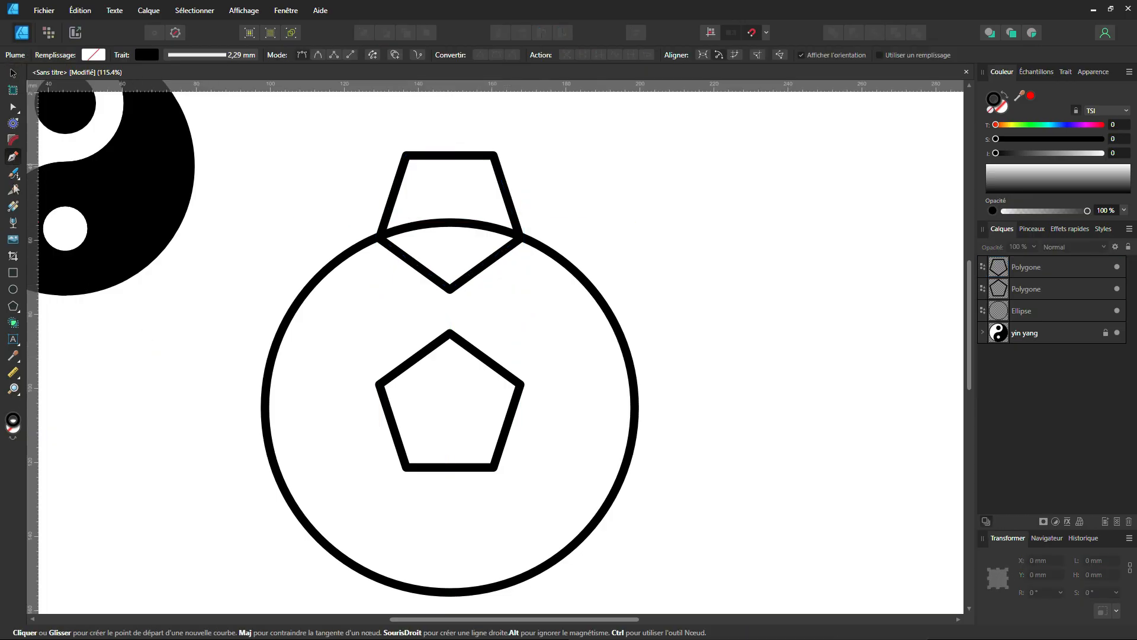
{"action": "left_click", "coordinate": [450, 288]}
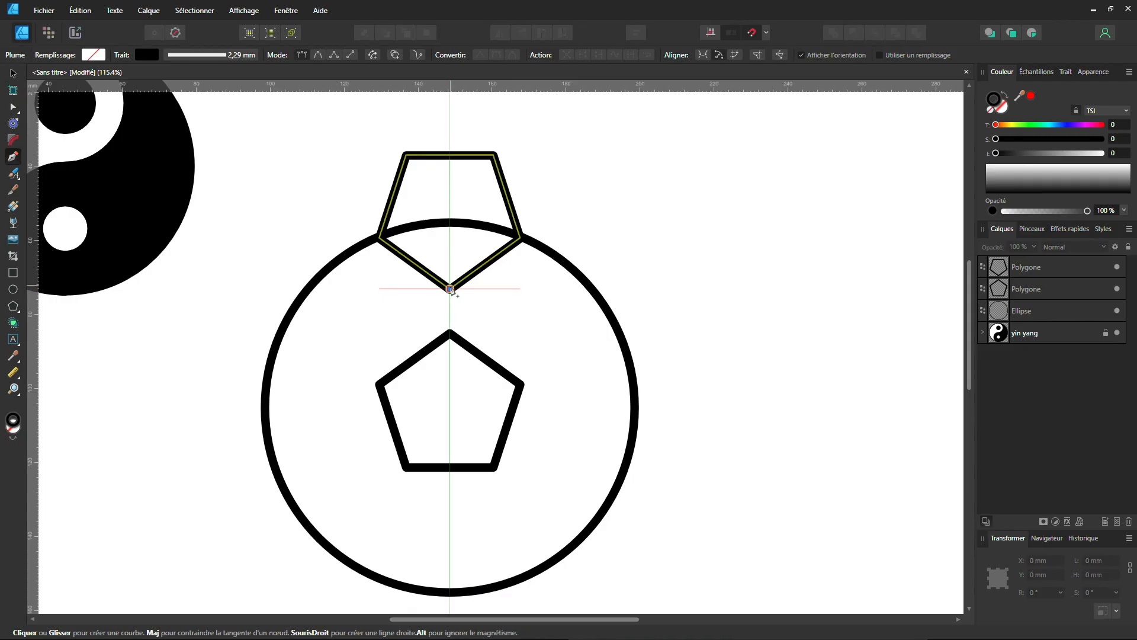
{"action": "key", "text": "shift"}
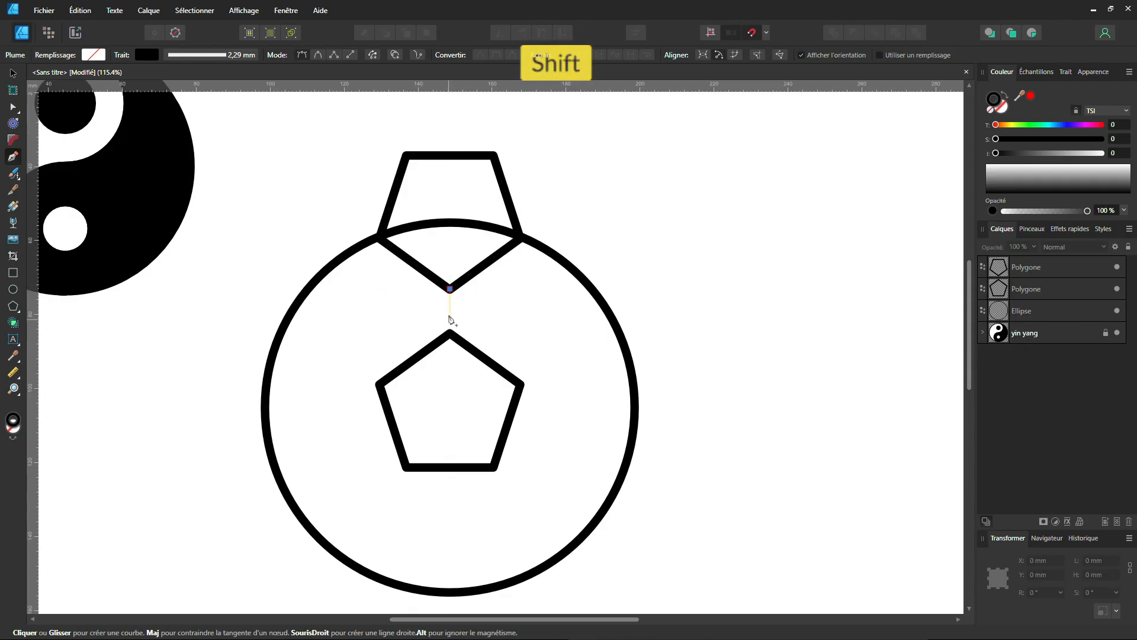
{"action": "left_click", "coordinate": [450, 334]}
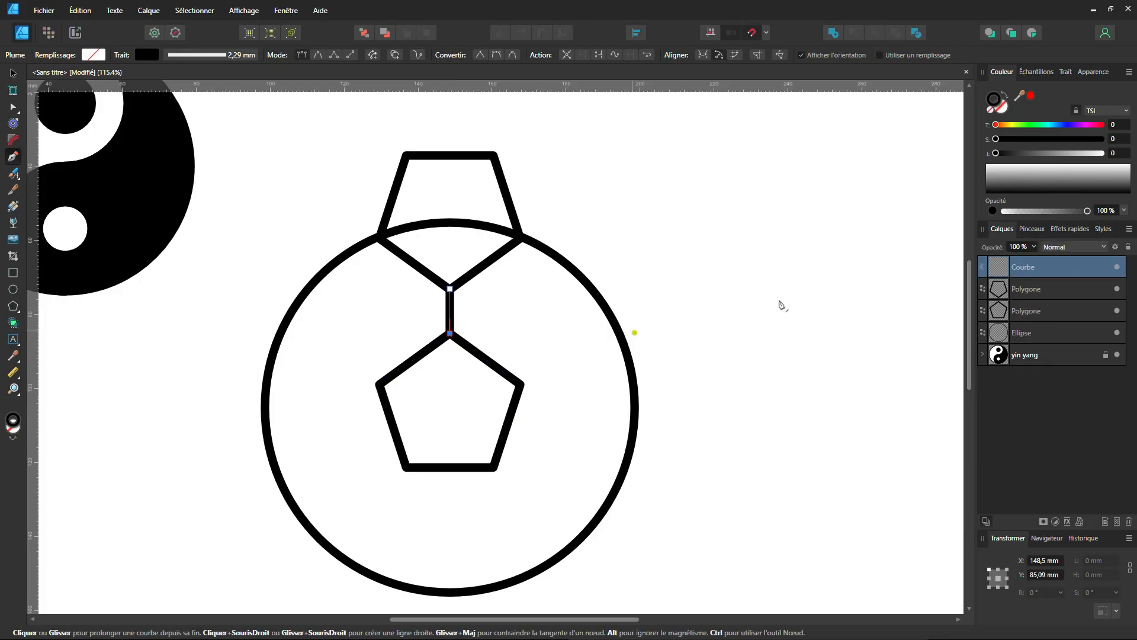
{"action": "left_click", "coordinate": [1065, 72]}
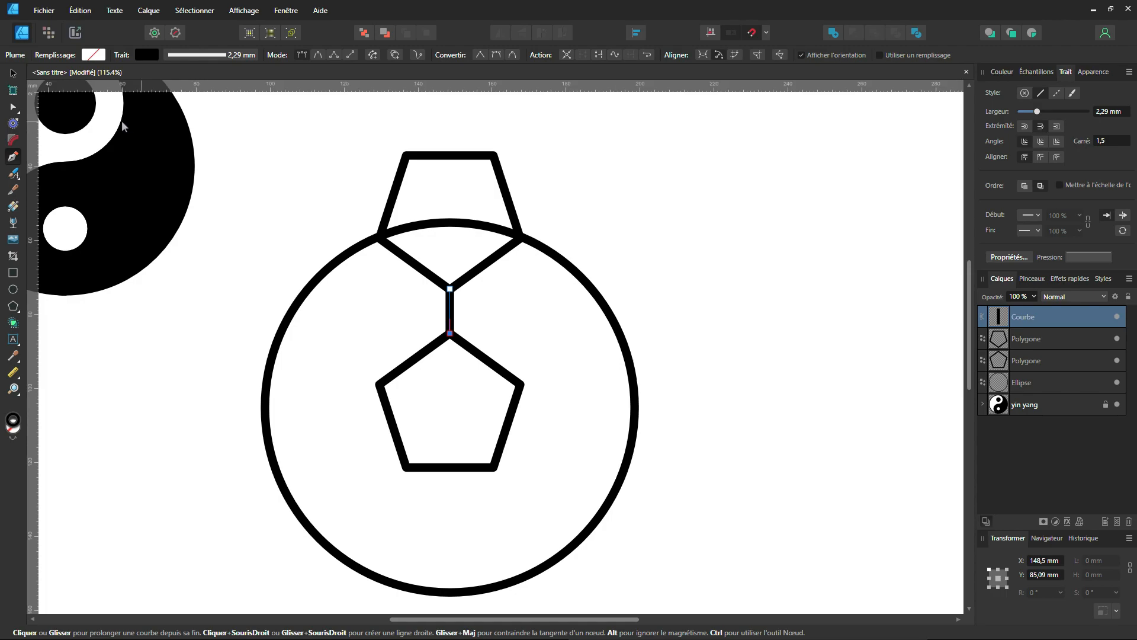
Select the connecting line and the flipped pentagon together, with the rotation centre at the circle's centre, and duplicate them.
{"action": "left_click", "coordinate": [13, 73]}
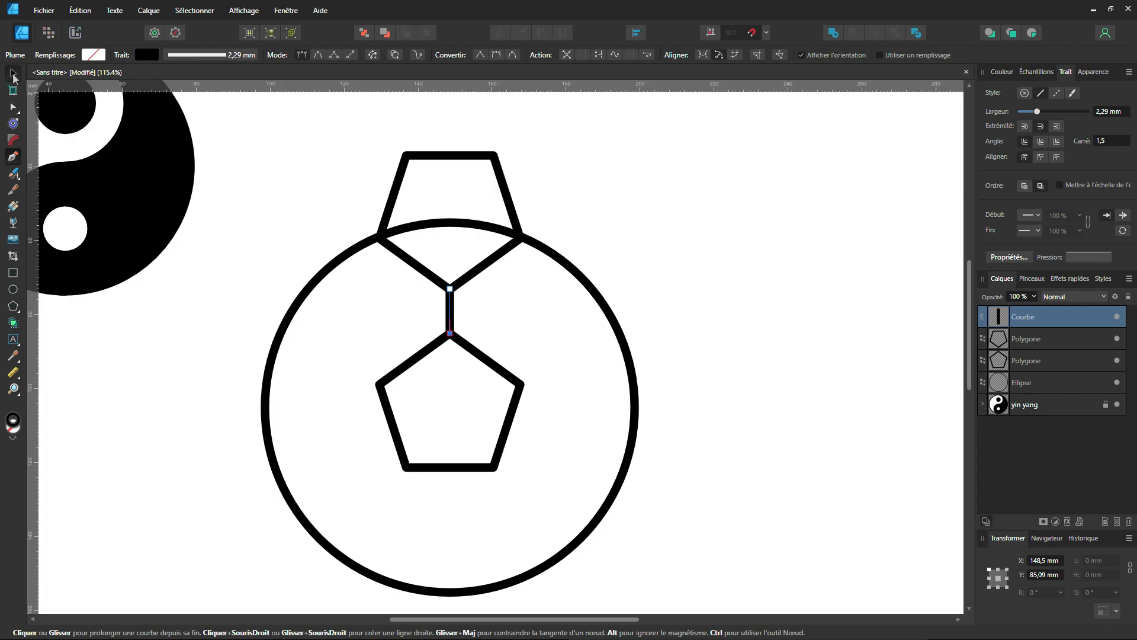
{"action": "left_click", "coordinate": [471, 277], "text": "shift"}
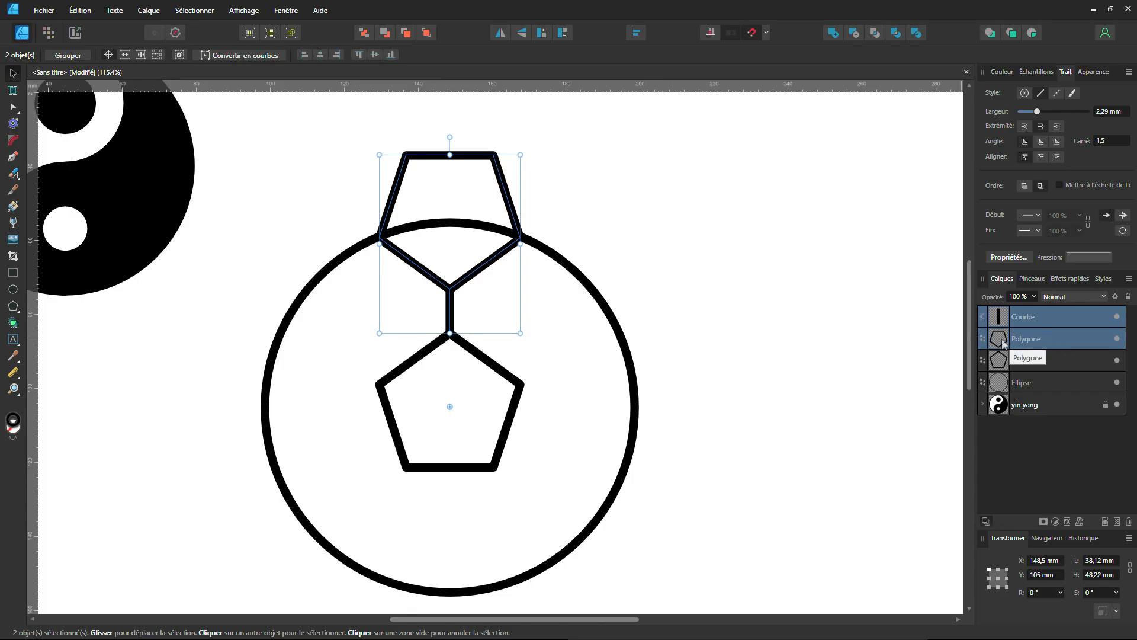
{"action": "key", "text": "ctrl"}
{"action": "key", "text": "ctrl+j"}
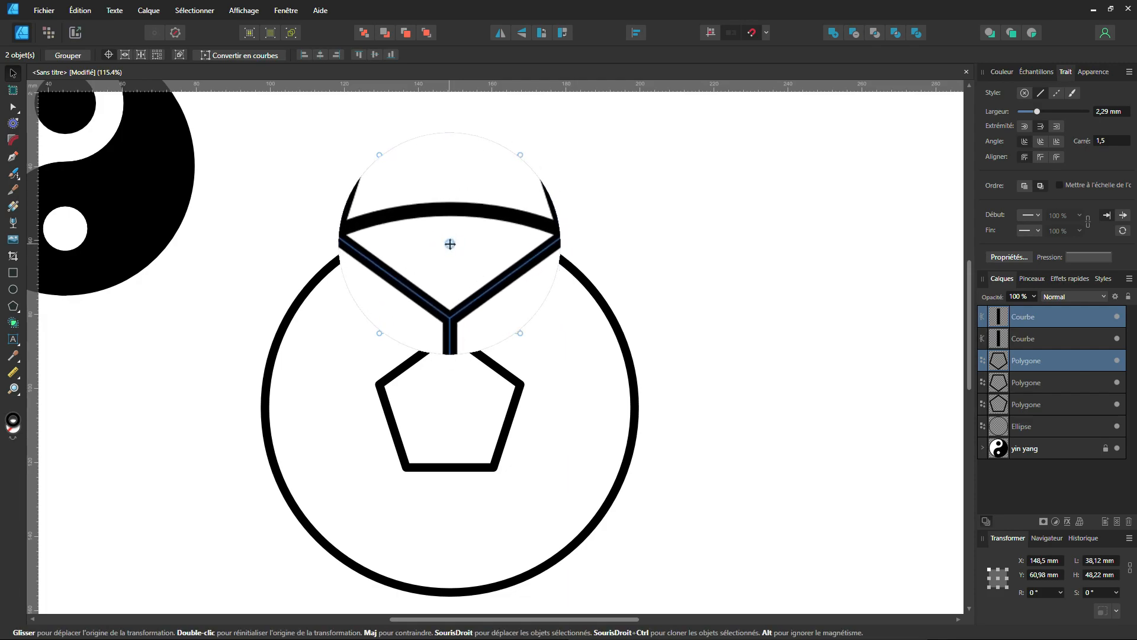
Move the duplicate's transform origin to the circle's centre and rotate the copied pentagon and connecting line to -72°.
{"action": "left_click_drag", "start_coordinate": [450, 244], "coordinate": [450, 406]}
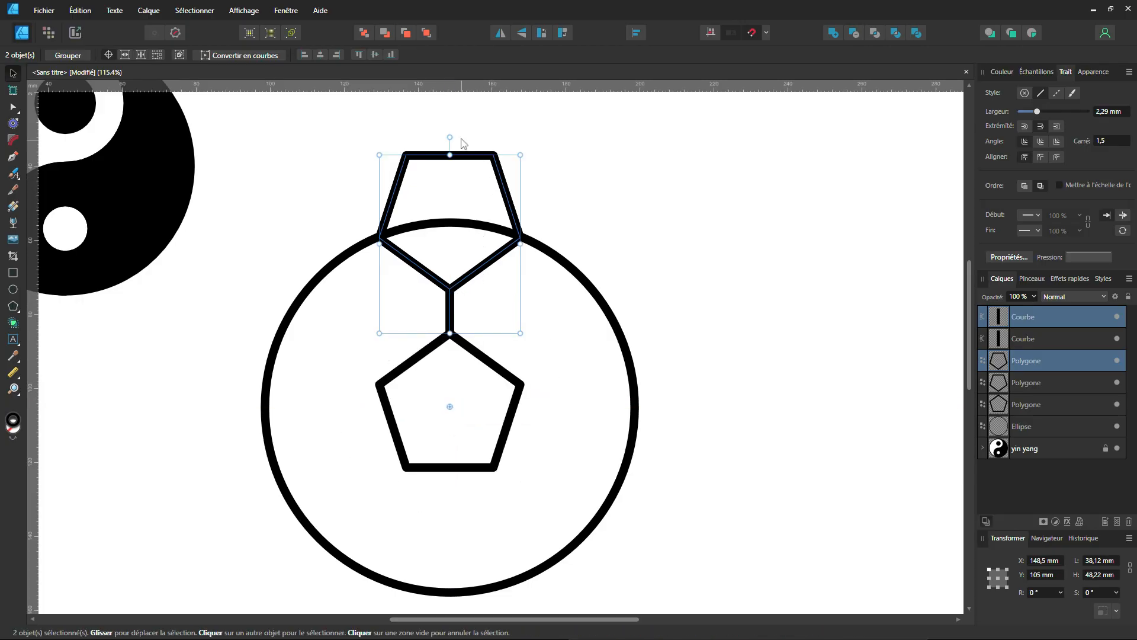
{"action": "left_click_drag", "start_coordinate": [448, 136], "coordinate": [680, 312]}
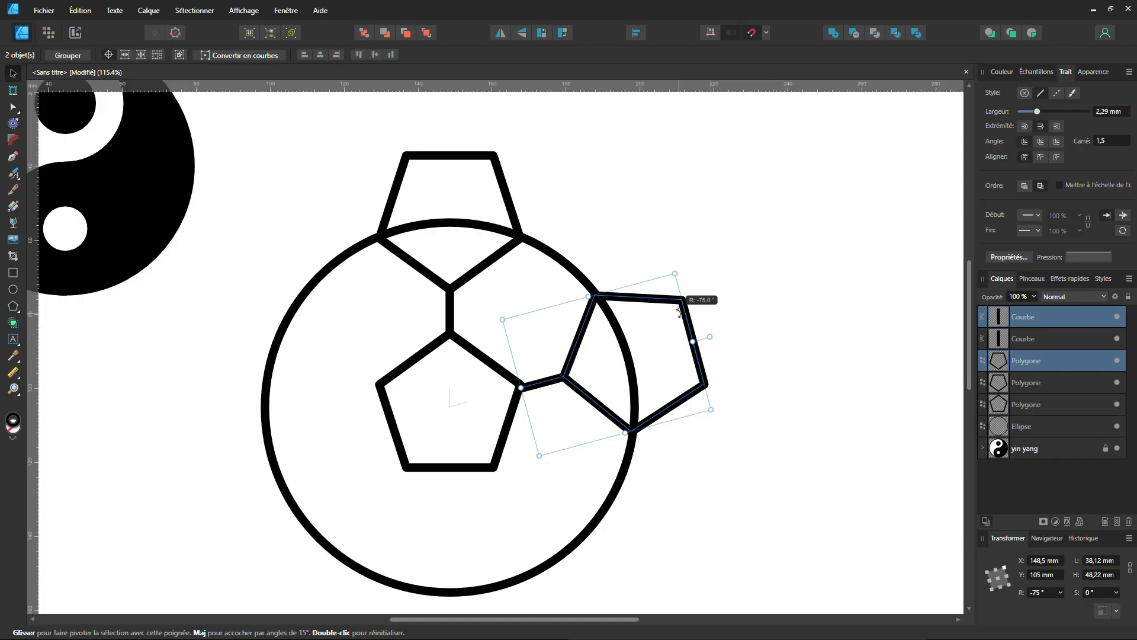
{"action": "left_click_drag", "start_coordinate": [680, 312], "coordinate": [679, 312]}
{"action": "left_click", "coordinate": [1046, 592]}
{"action": "type", "text": "-72"}
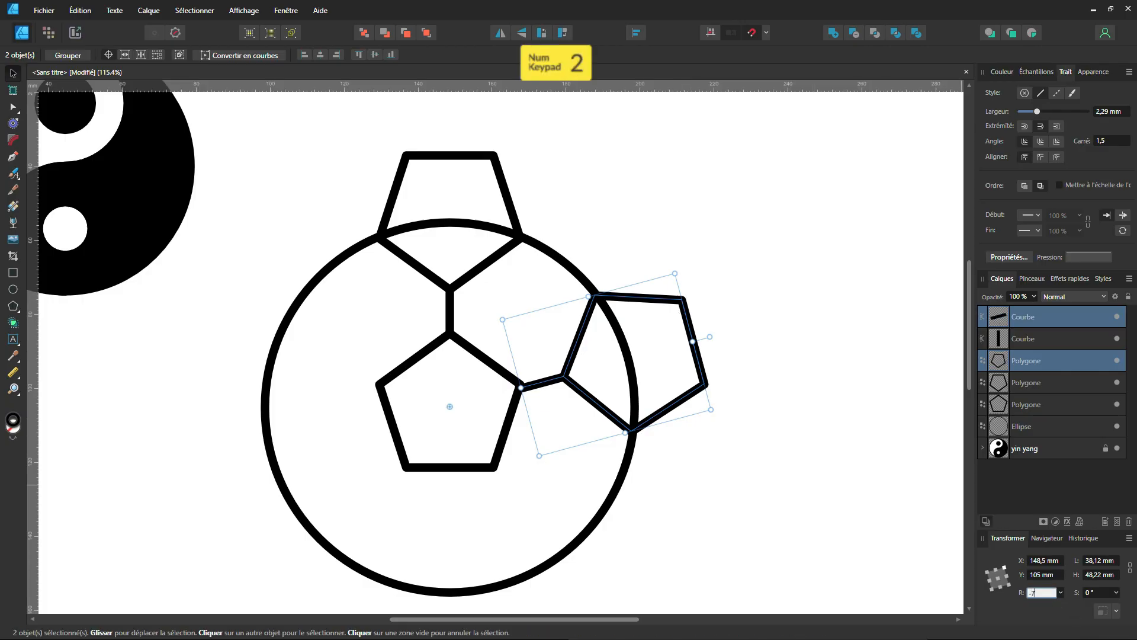
{"action": "key", "text": "Return"}
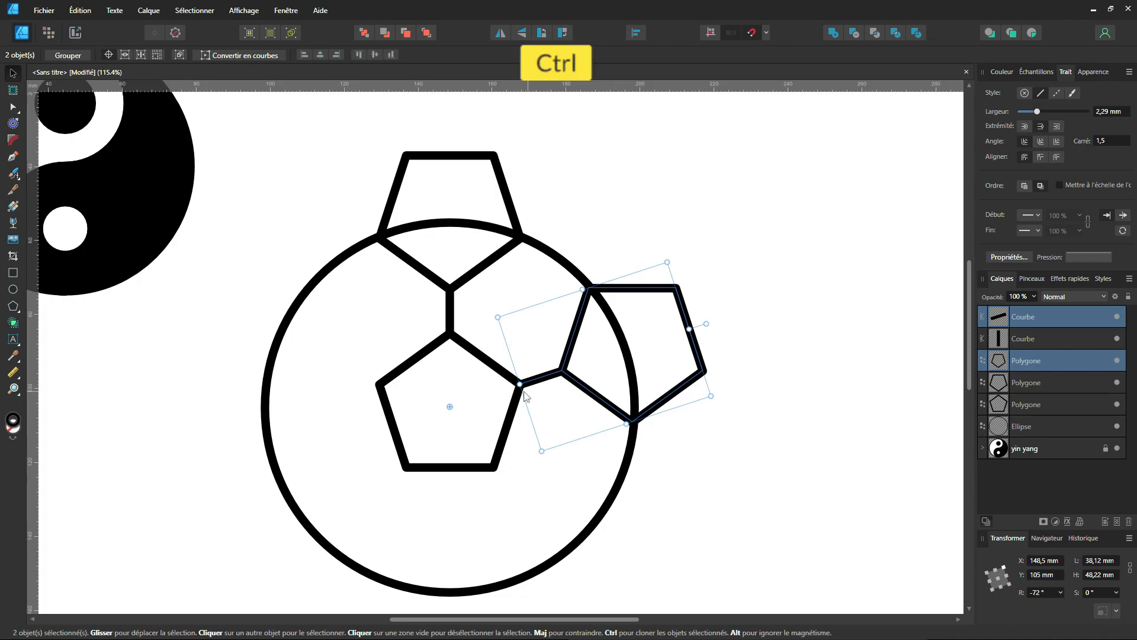
Repeat the rotated duplication three more times so five pentagons with connecting lines surround the central pentagon.
{"action": "scroll", "coordinate": [519, 389], "scroll_direction": "up", "scroll_amount": 3, "text": "ctrl"}
{"action": "scroll", "coordinate": [519, 389], "scroll_direction": "up", "scroll_amount": 1, "text": "ctrl"}
{"action": "scroll", "coordinate": [515, 385], "scroll_direction": "down", "scroll_amount": 3, "text": "ctrl"}
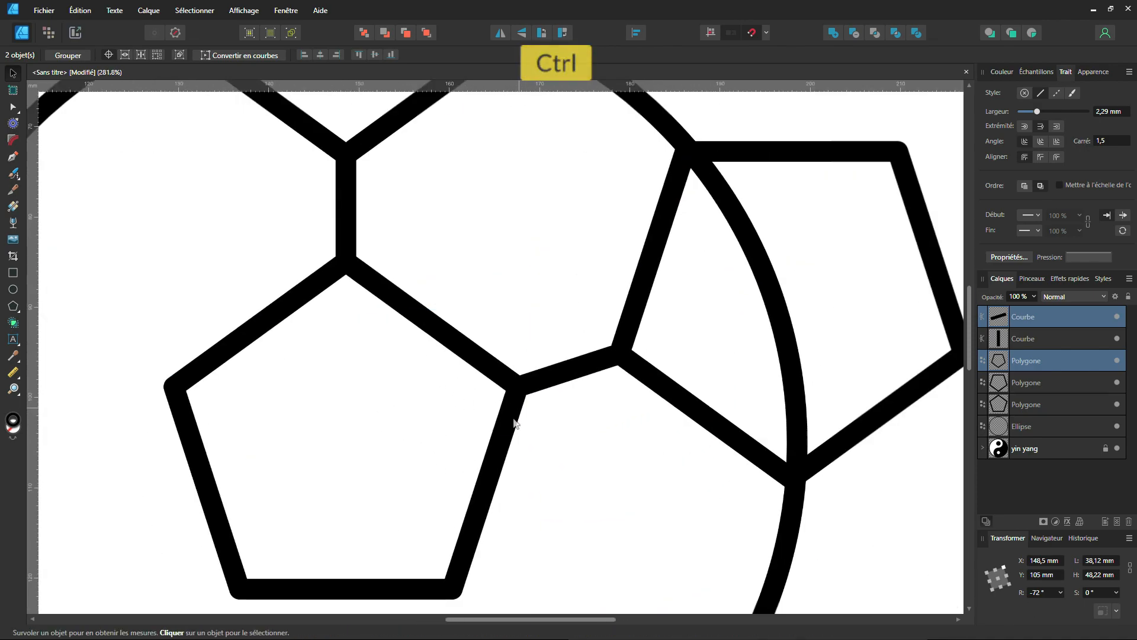
{"action": "scroll", "coordinate": [514, 428], "scroll_direction": "down", "scroll_amount": 1, "text": "ctrl"}
{"action": "scroll", "coordinate": [543, 380], "scroll_direction": "down", "scroll_amount": 1, "text": "ctrl"}
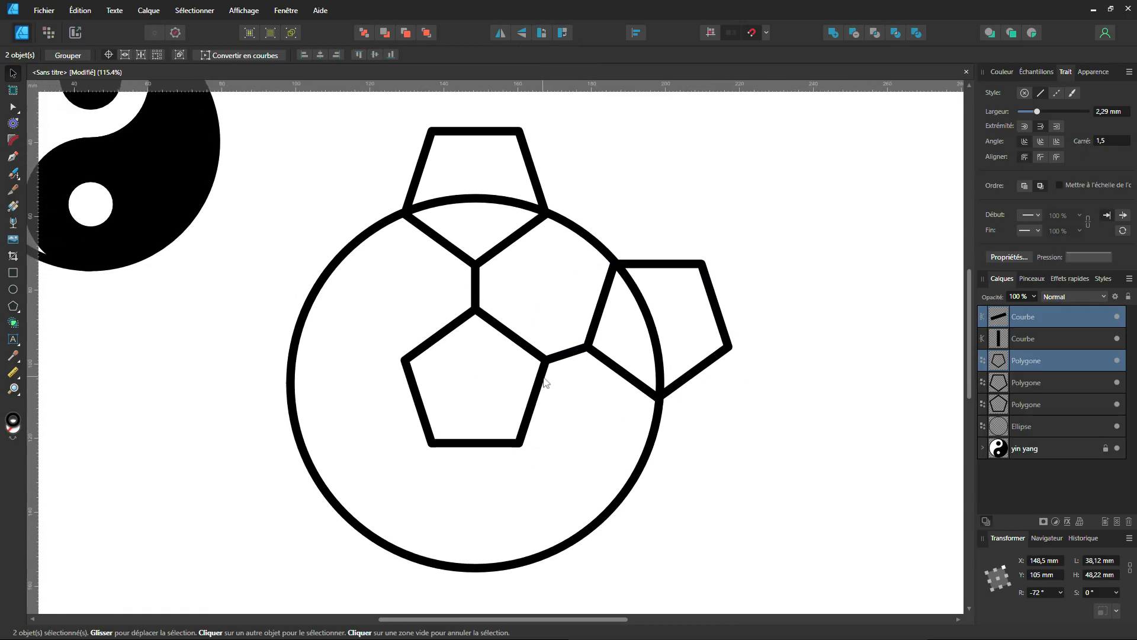
{"action": "key", "text": "ctrl+j"}
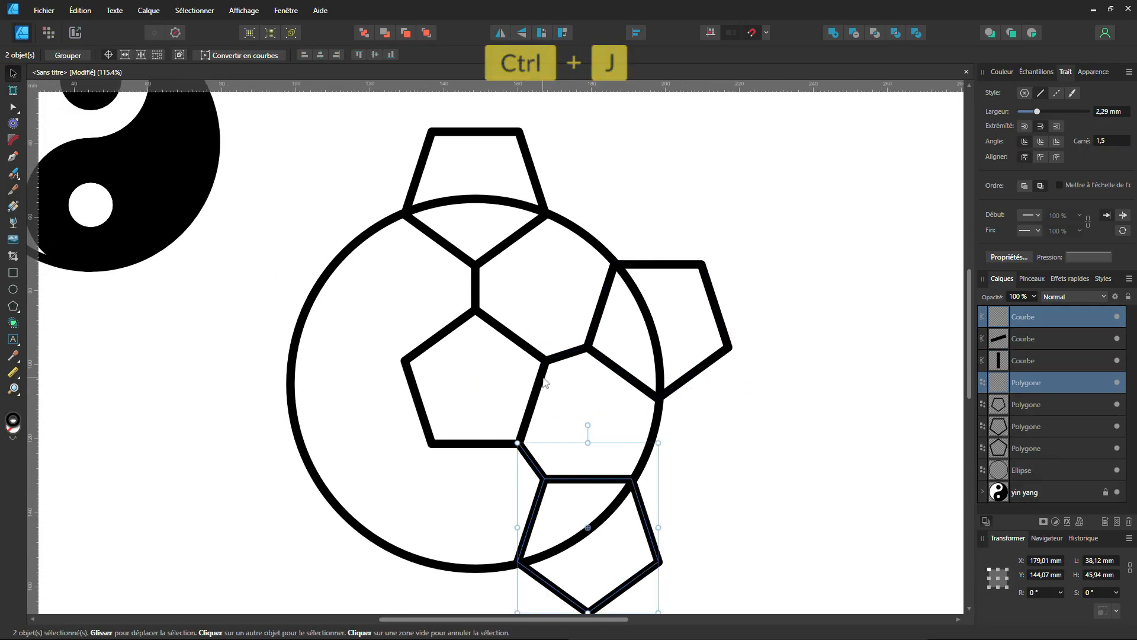
{"action": "key", "text": "ctrl+j"}
{"action": "key", "text": "ctrl+j"}
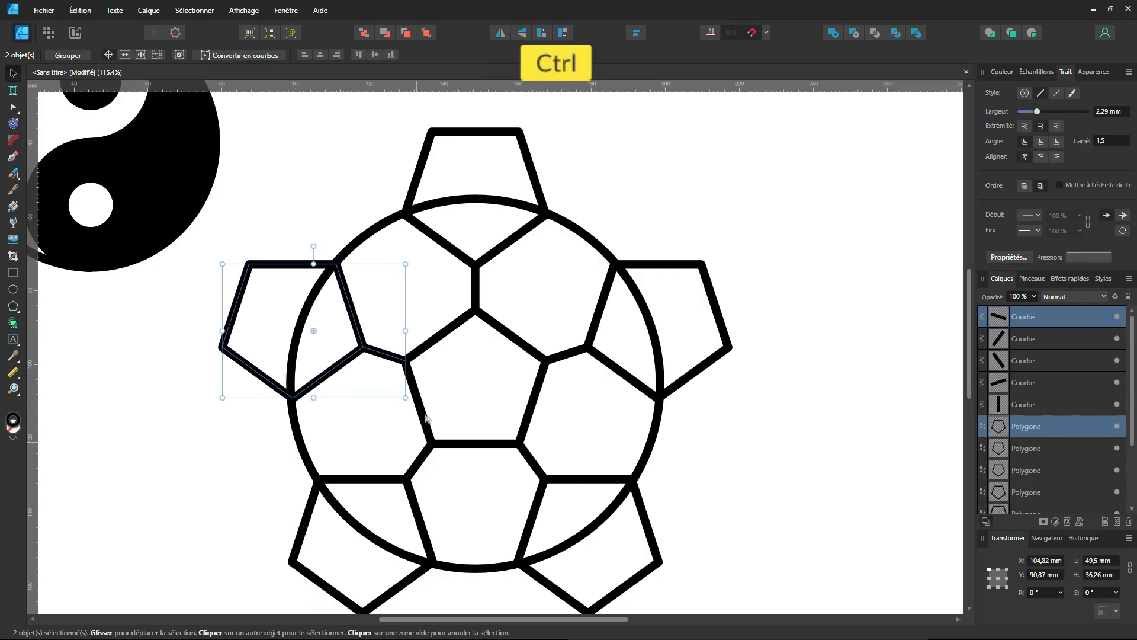
Select all the ball's shapes and remove the five pentagon areas outside the circle with the Shape Builder tool.
{"action": "scroll", "coordinate": [545, 382], "scroll_direction": "up", "scroll_amount": 5}
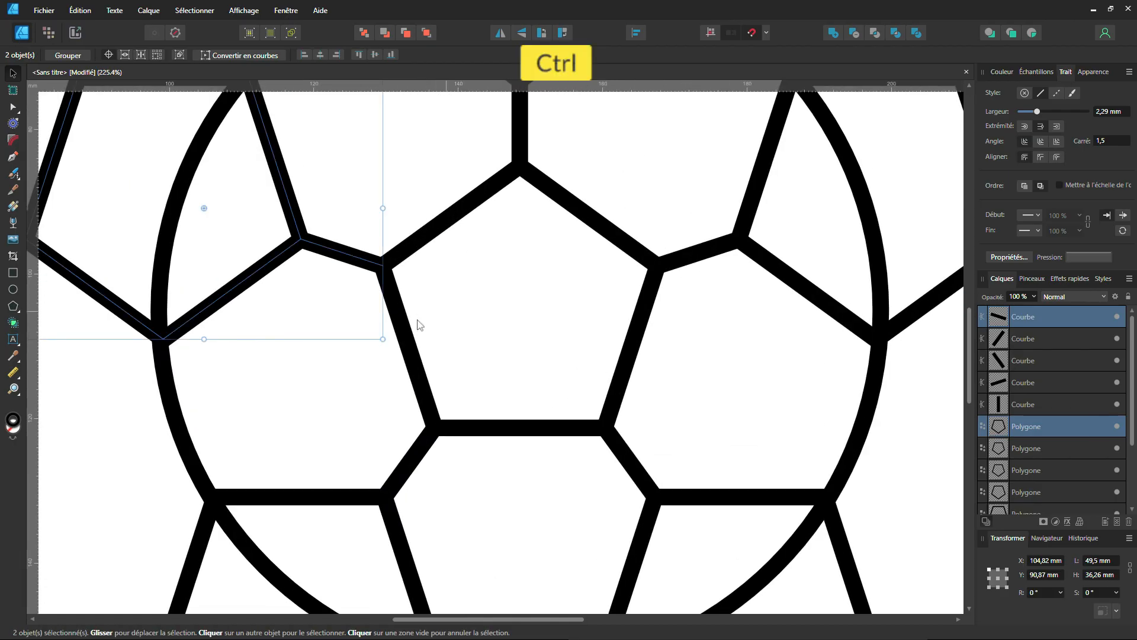
{"action": "scroll", "coordinate": [488, 355], "scroll_direction": "down", "scroll_amount": 6}
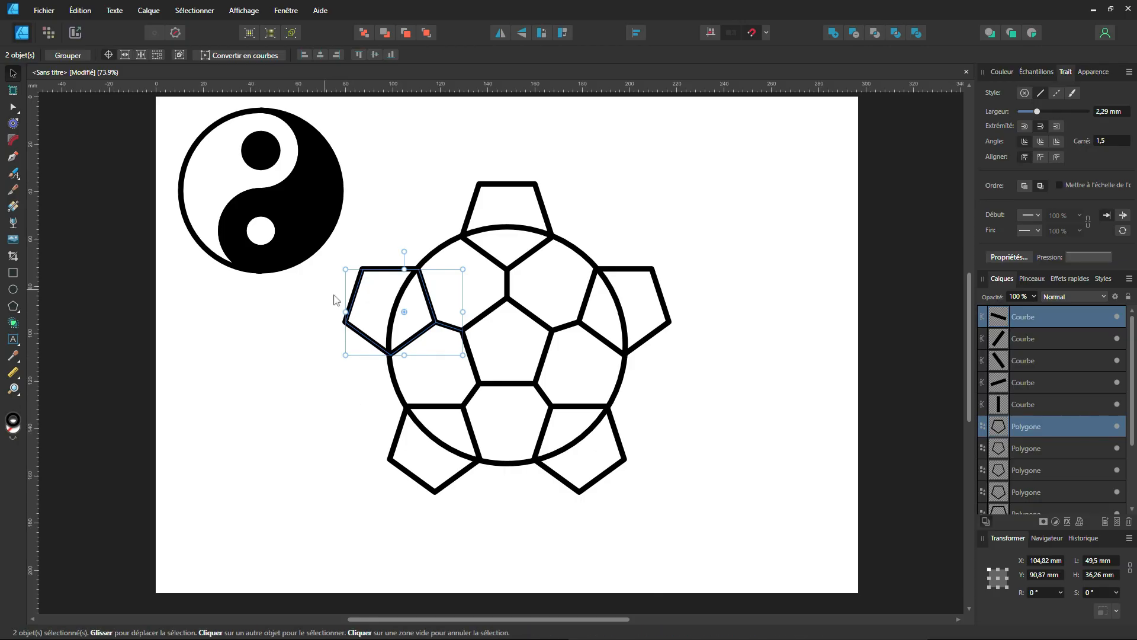
{"action": "scroll", "coordinate": [267, 352], "scroll_direction": "down", "scroll_amount": 2}
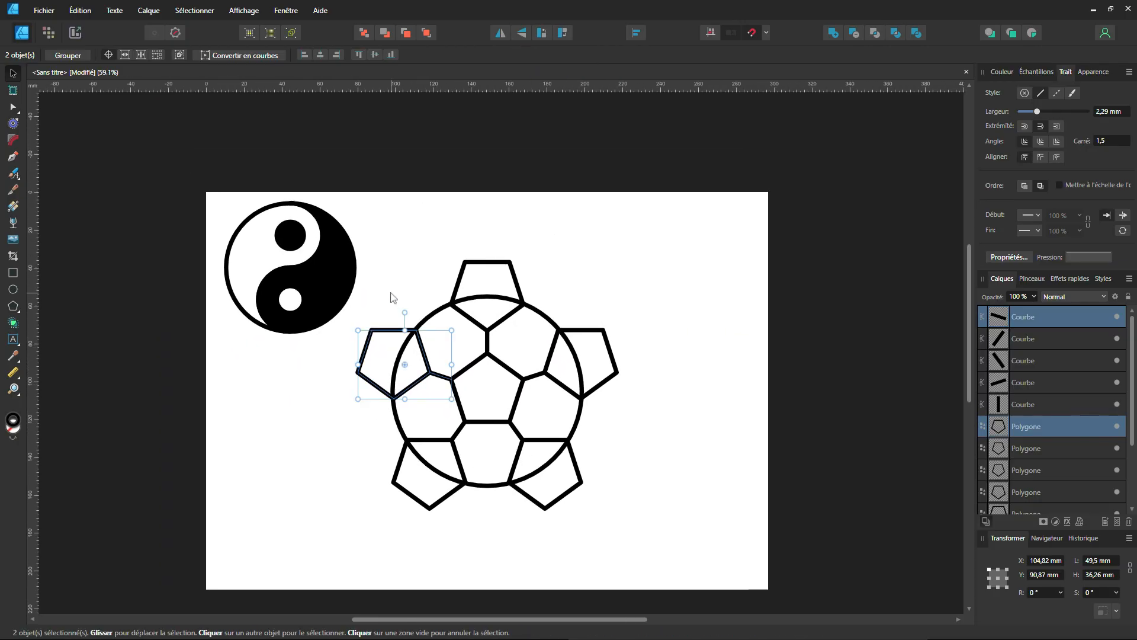
{"action": "left_click", "coordinate": [409, 244]}
{"action": "left_click_drag", "start_coordinate": [725, 230], "coordinate": [356, 540]}
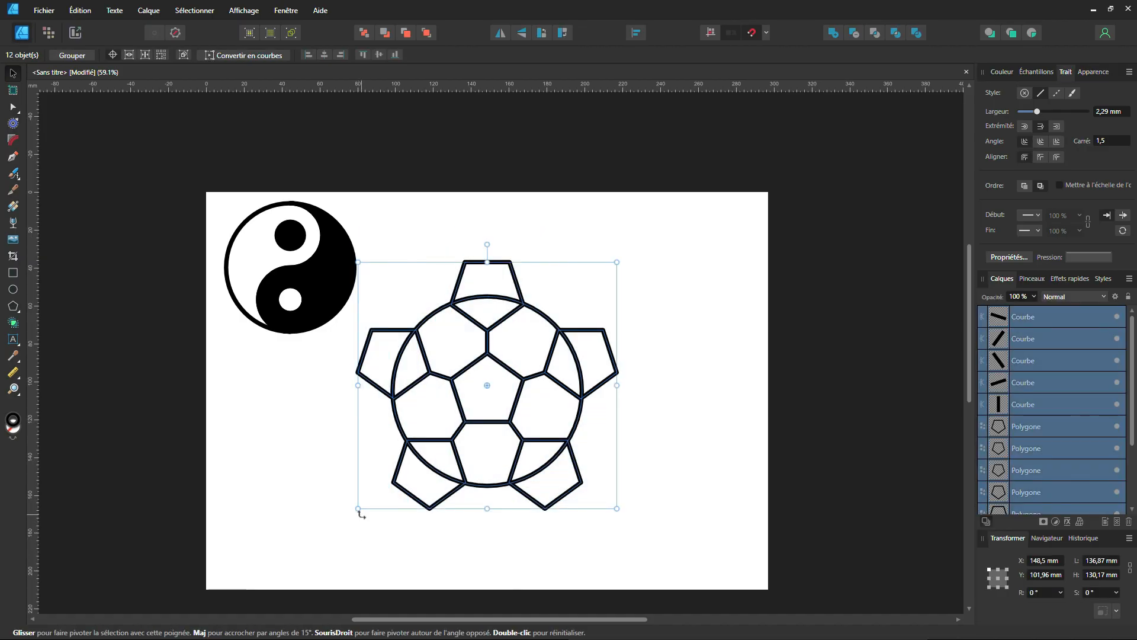
{"action": "left_click", "coordinate": [12, 323]}
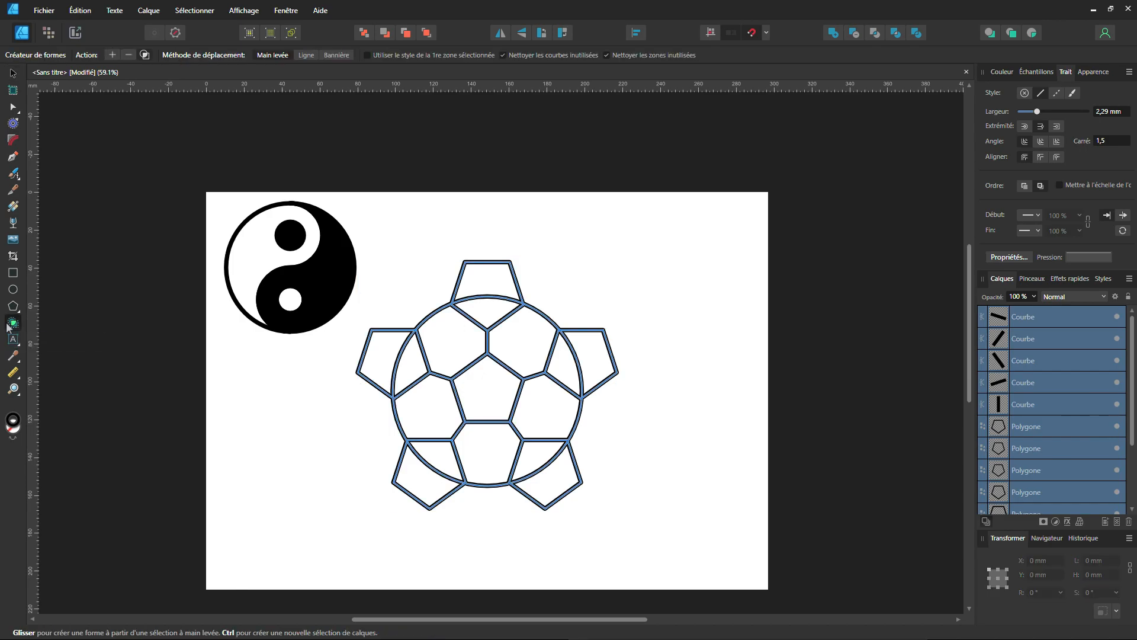
{"action": "left_click", "coordinate": [129, 55]}
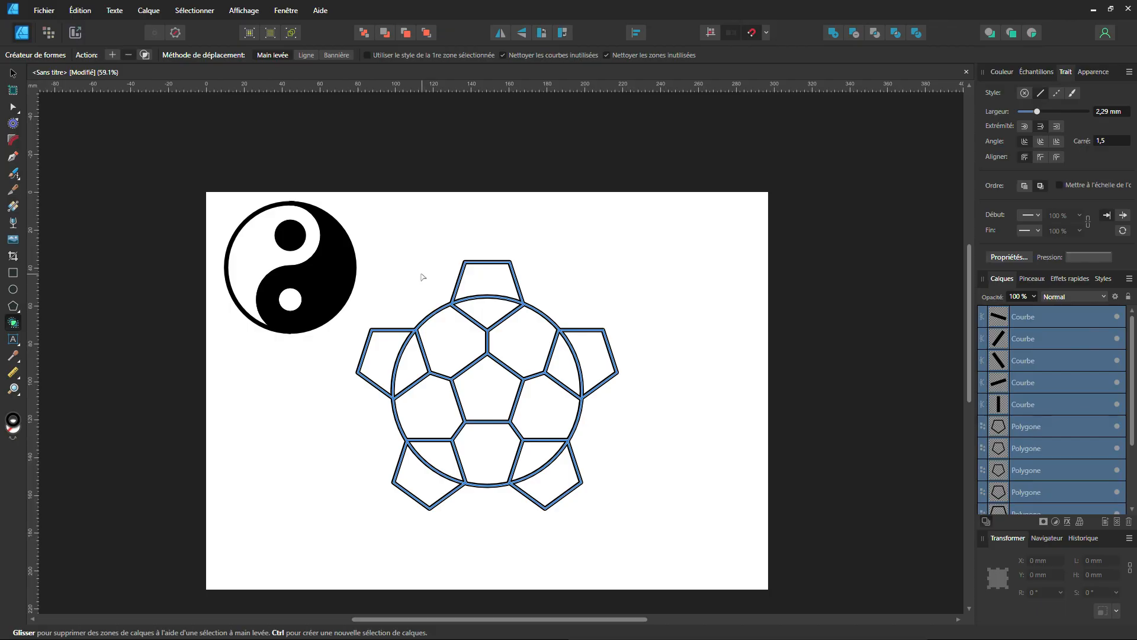
{"action": "mouse_move", "coordinate": [397, 291]}
{"action": "left_mouse_down"}
{"action": "mouse_move", "coordinate": [374, 385]}
{"action": "mouse_move", "coordinate": [387, 458]}
{"action": "mouse_move", "coordinate": [437, 492]}
{"action": "mouse_move", "coordinate": [540, 497]}
{"action": "mouse_move", "coordinate": [592, 471]}
{"action": "mouse_move", "coordinate": [604, 436]}
{"action": "mouse_move", "coordinate": [602, 339]}
{"action": "mouse_move", "coordinate": [580, 300]}
{"action": "mouse_move", "coordinate": [498, 275]}
{"action": "left_mouse_up"}
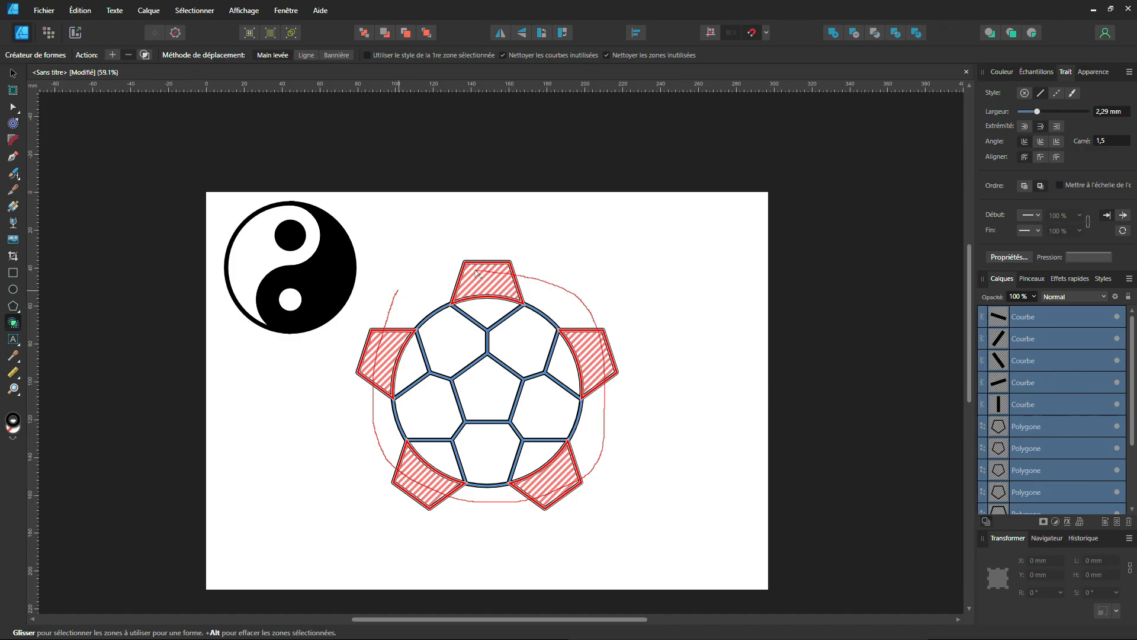
{"action": "left_click_drag", "start_coordinate": [477, 273], "coordinate": [474, 272]}
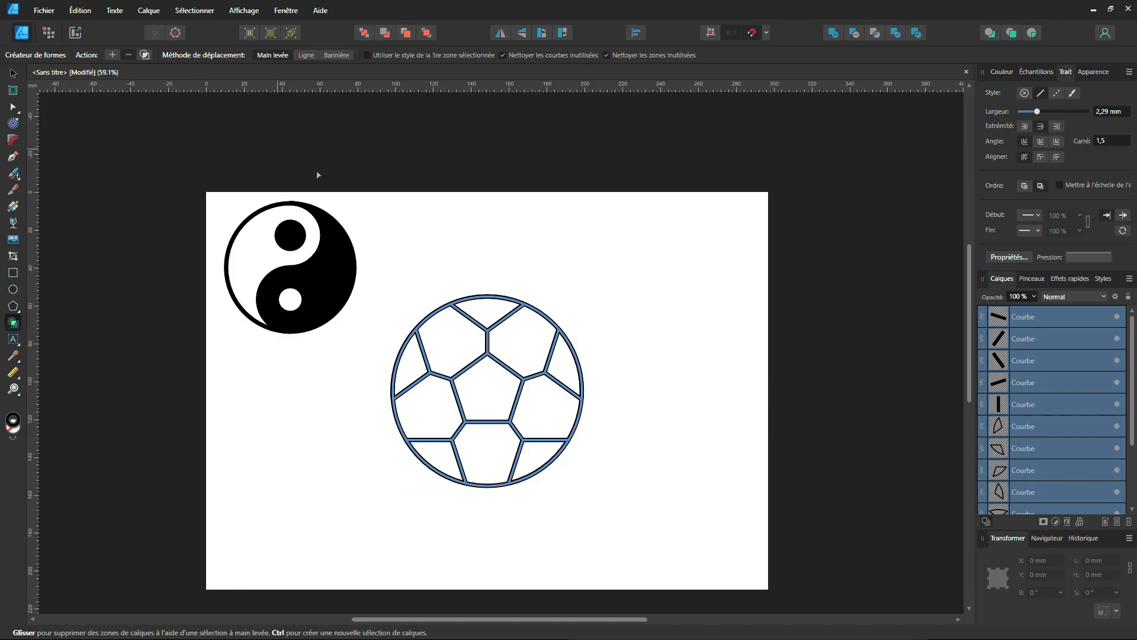
Create separate shapes from the five hexagonal zones around the central pentagon with the Shape Builder's add action.
{"action": "left_click", "coordinate": [112, 55]}
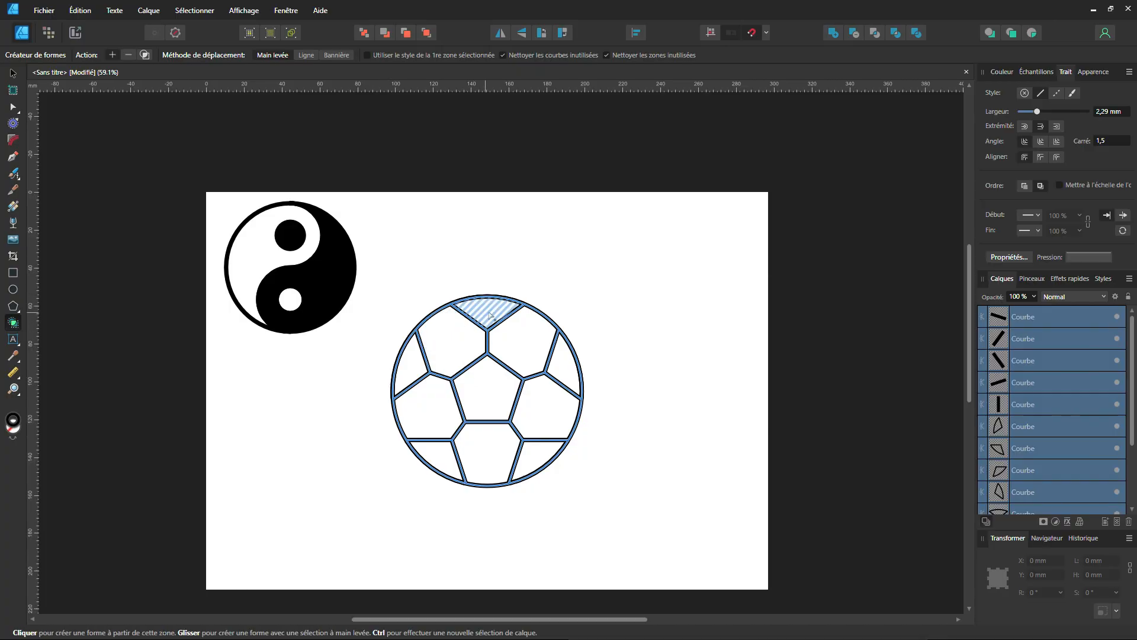
{"action": "scroll", "coordinate": [491, 461], "scroll_direction": "up", "scroll_amount": 2}
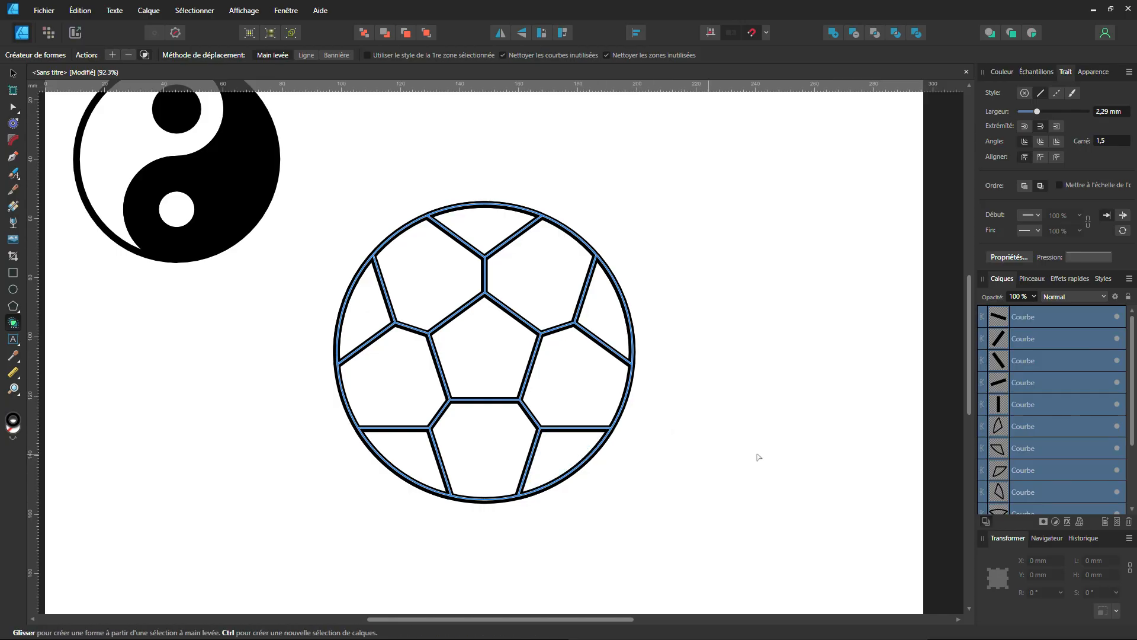
{"action": "scroll", "coordinate": [1060, 470], "scroll_direction": "down", "scroll_amount": 3}
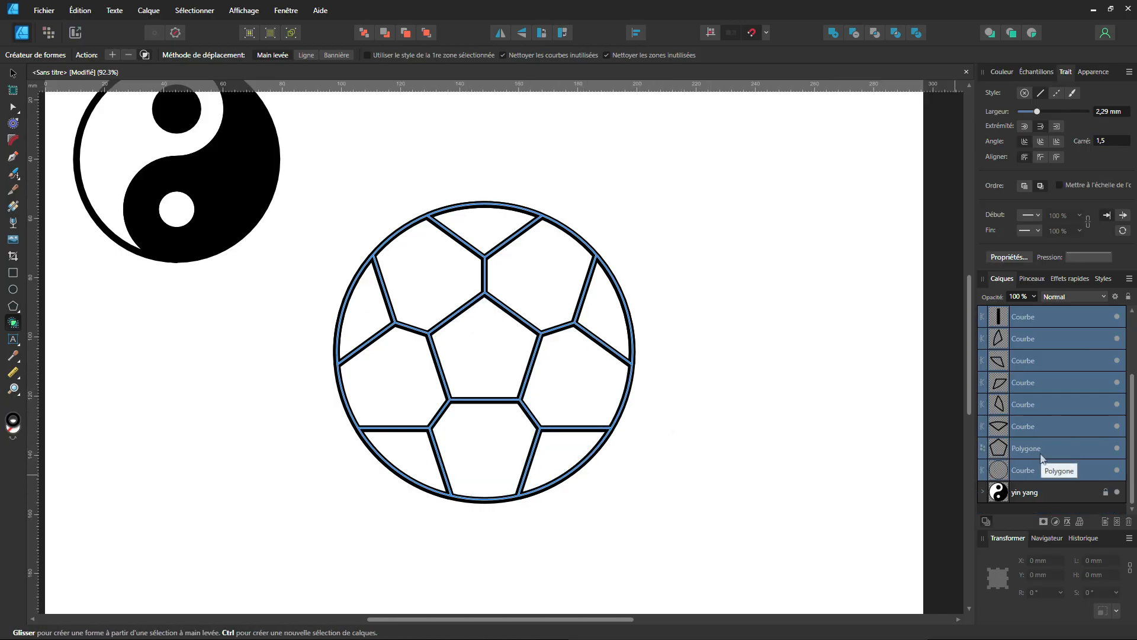
{"action": "scroll", "coordinate": [1042, 451], "scroll_direction": "up", "scroll_amount": 3}
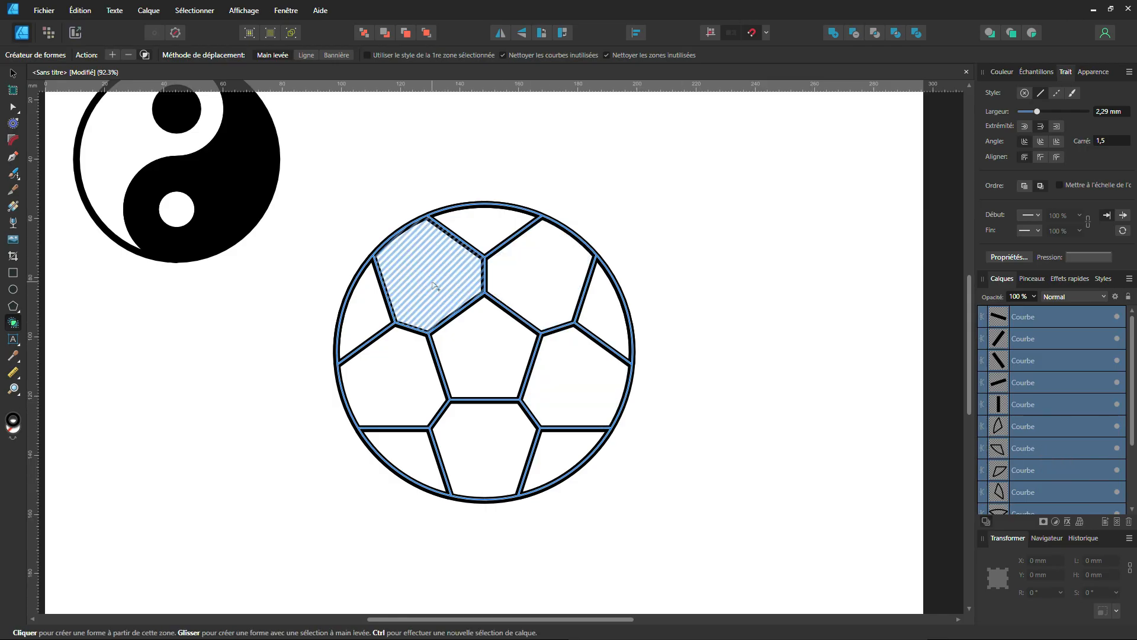
{"action": "left_click", "coordinate": [554, 274]}
{"action": "left_click", "coordinate": [551, 278]}
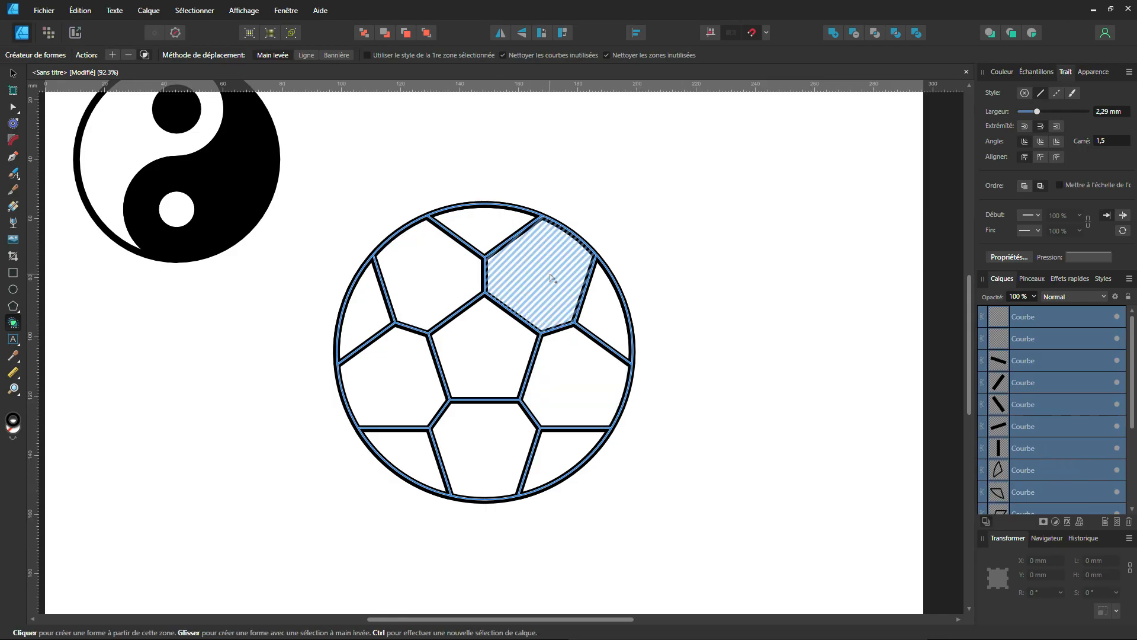
{"action": "left_click", "coordinate": [562, 379]}
{"action": "left_click", "coordinate": [470, 440]}
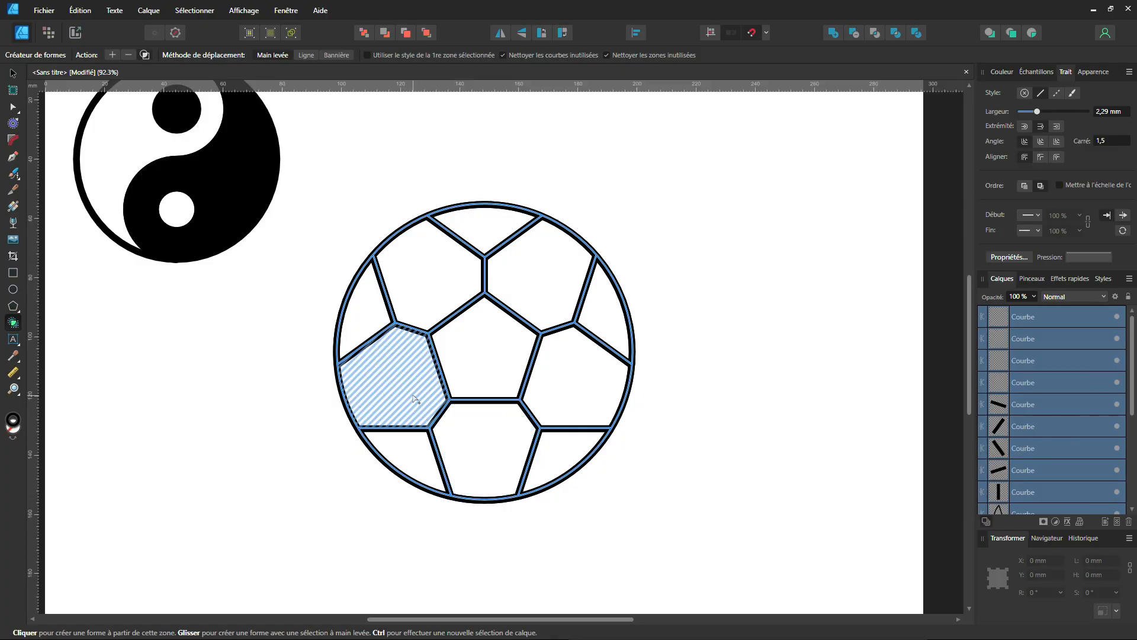
{"action": "left_click", "coordinate": [387, 376]}
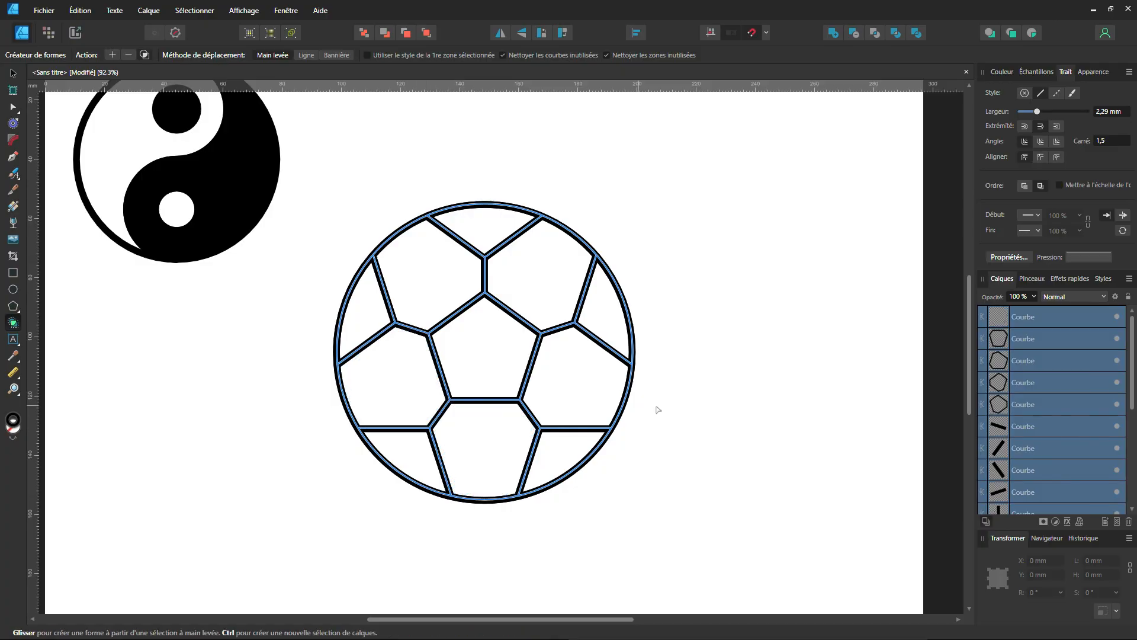
Select the five new hexagonal shapes and give them a light grey fill with lightness 87.
{"action": "left_click", "coordinate": [1050, 403]}
{"action": "left_click", "coordinate": [1039, 319], "text": "shift"}
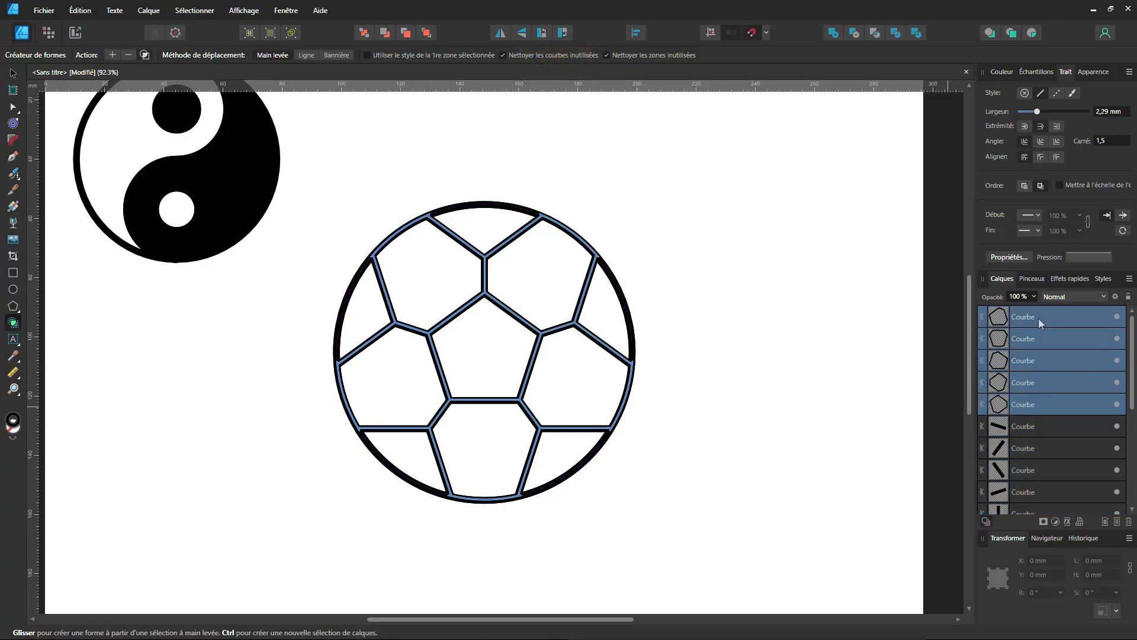
{"action": "left_click", "coordinate": [1001, 72]}
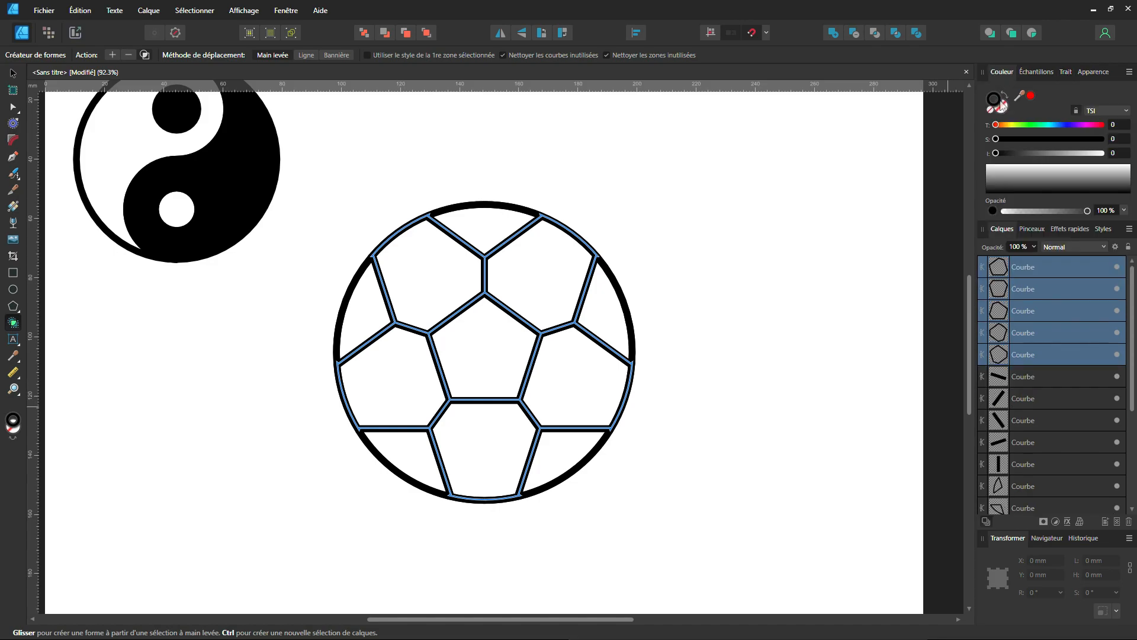
{"action": "left_click", "coordinate": [1001, 106]}
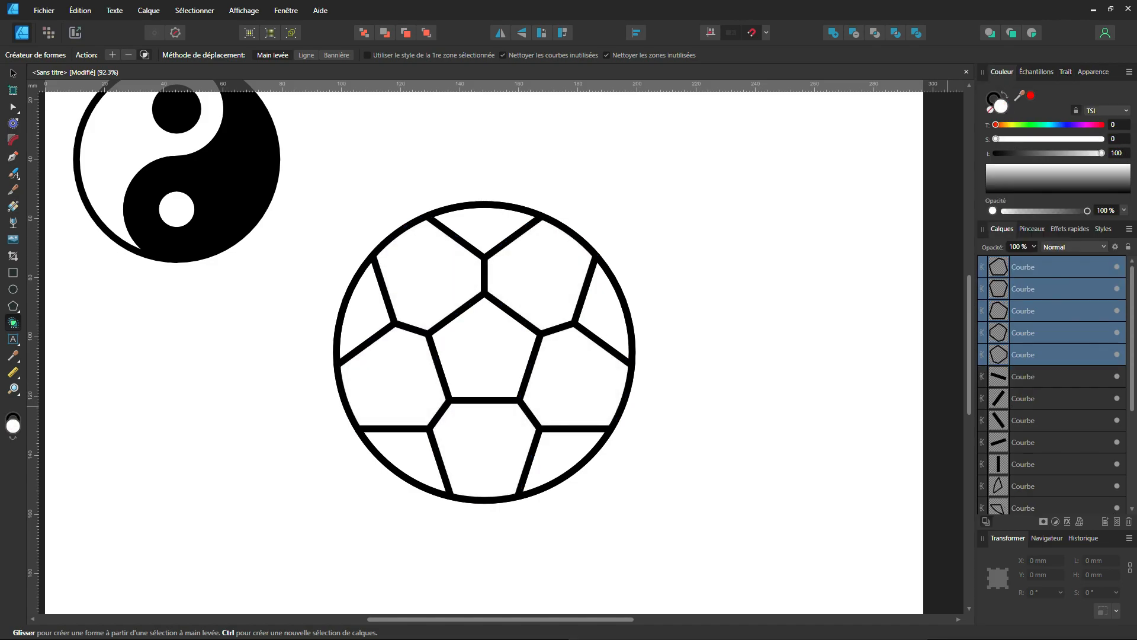
{"action": "left_click", "coordinate": [1100, 154]}
{"action": "left_click_drag", "start_coordinate": [1102, 155], "coordinate": [1088, 155]}
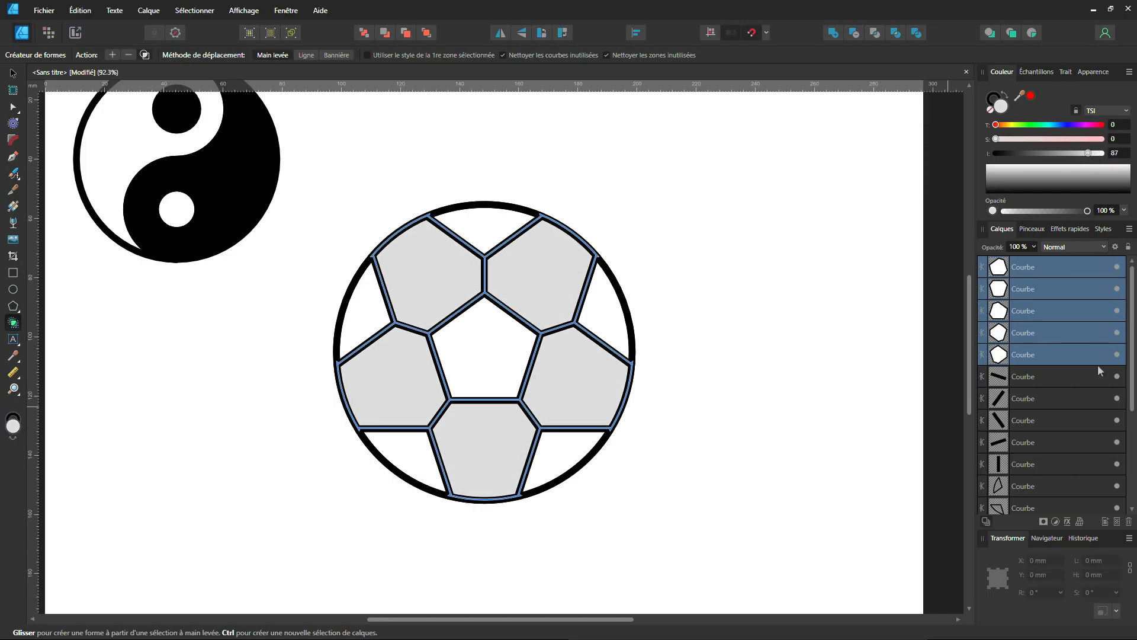
Delete the five short connecting lines that radiate from the central pentagon's corners.
{"action": "left_click", "coordinate": [1045, 379]}
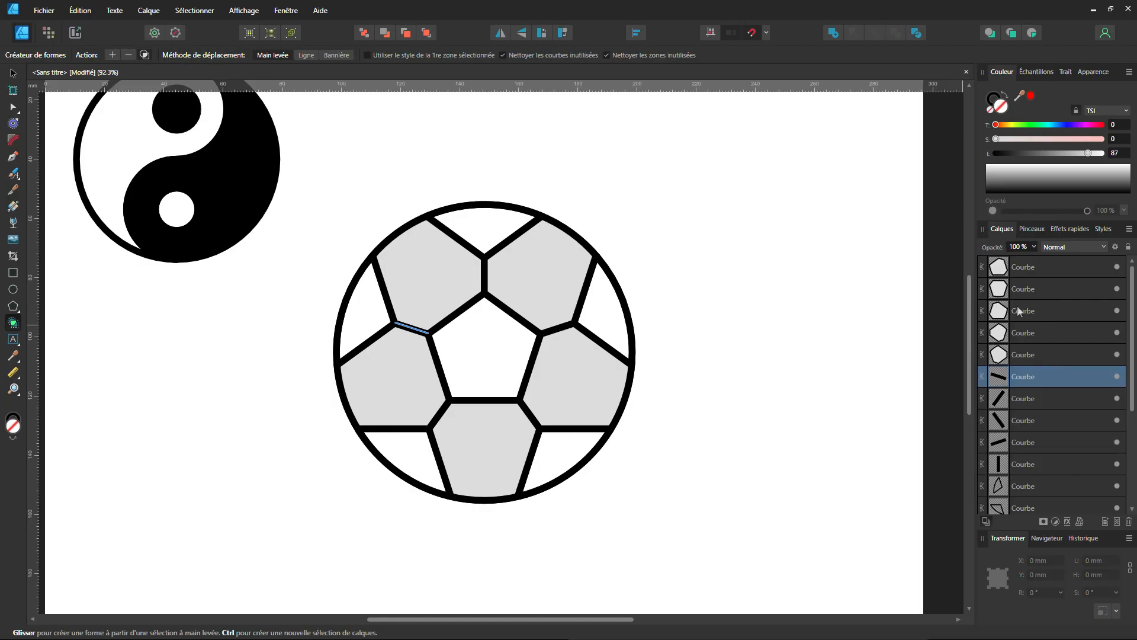
{"action": "left_click", "coordinate": [1033, 445], "text": "shift"}
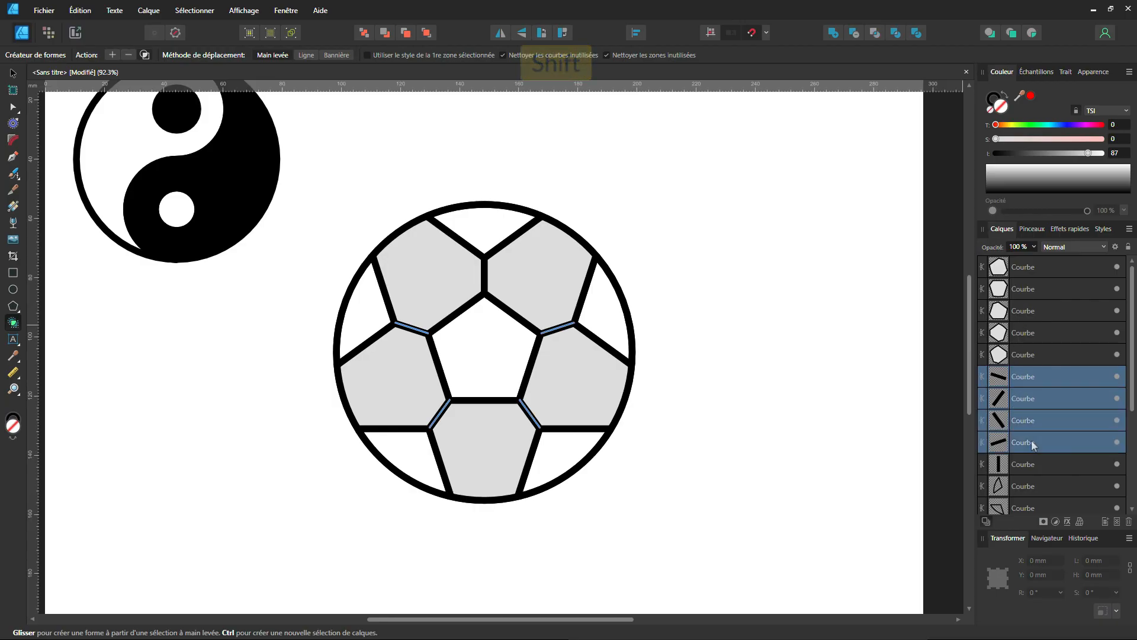
{"action": "key", "text": "Delete"}
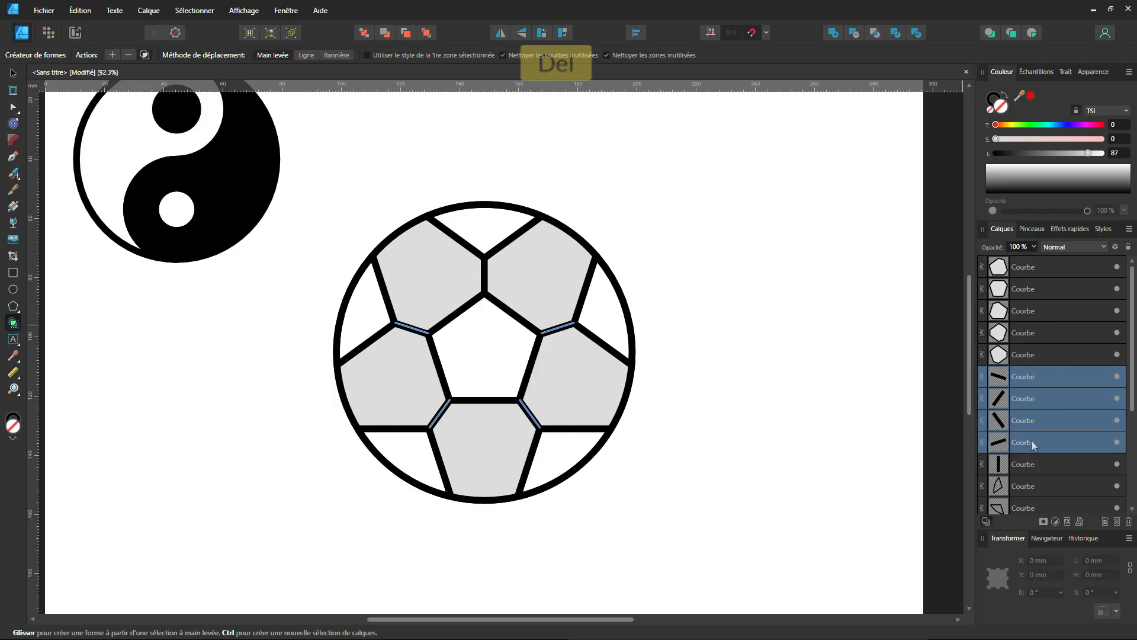
{"action": "left_click", "coordinate": [1128, 522]}
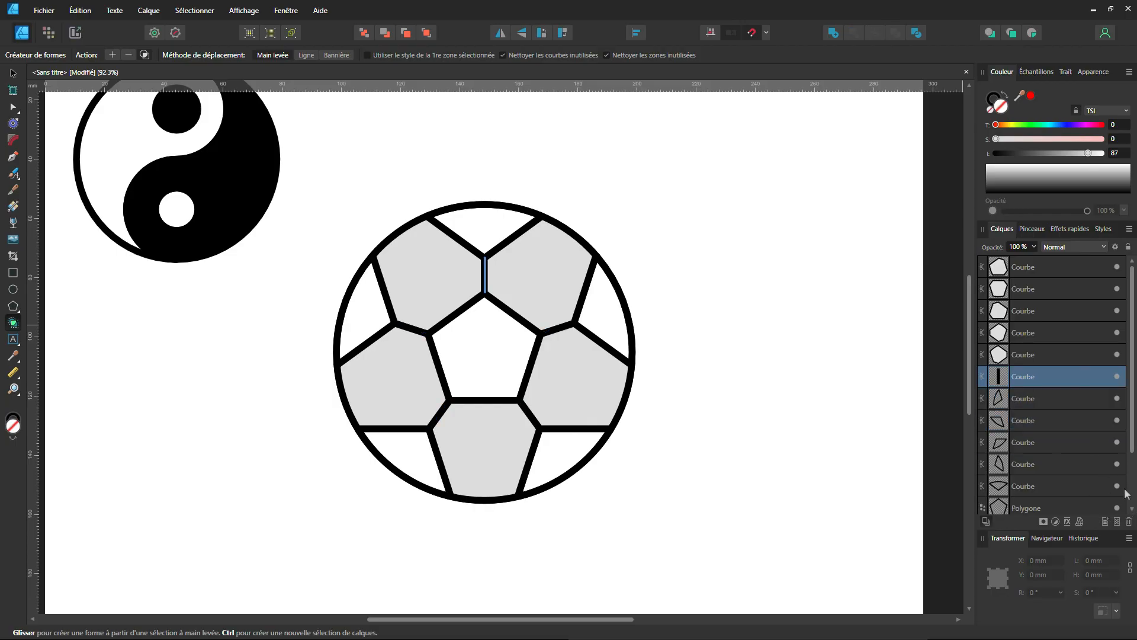
{"action": "left_click", "coordinate": [1128, 522]}
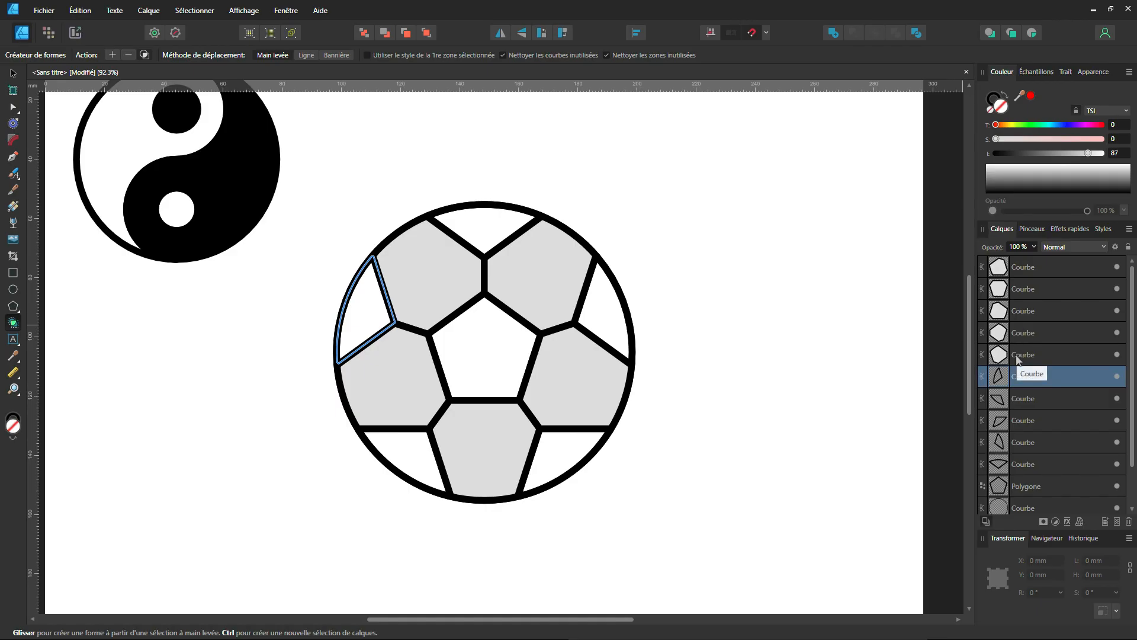
Select the five edge panels and the central pentagon, and give them a dark grey fill with lightness 21.
{"action": "left_click", "coordinate": [1023, 381]}
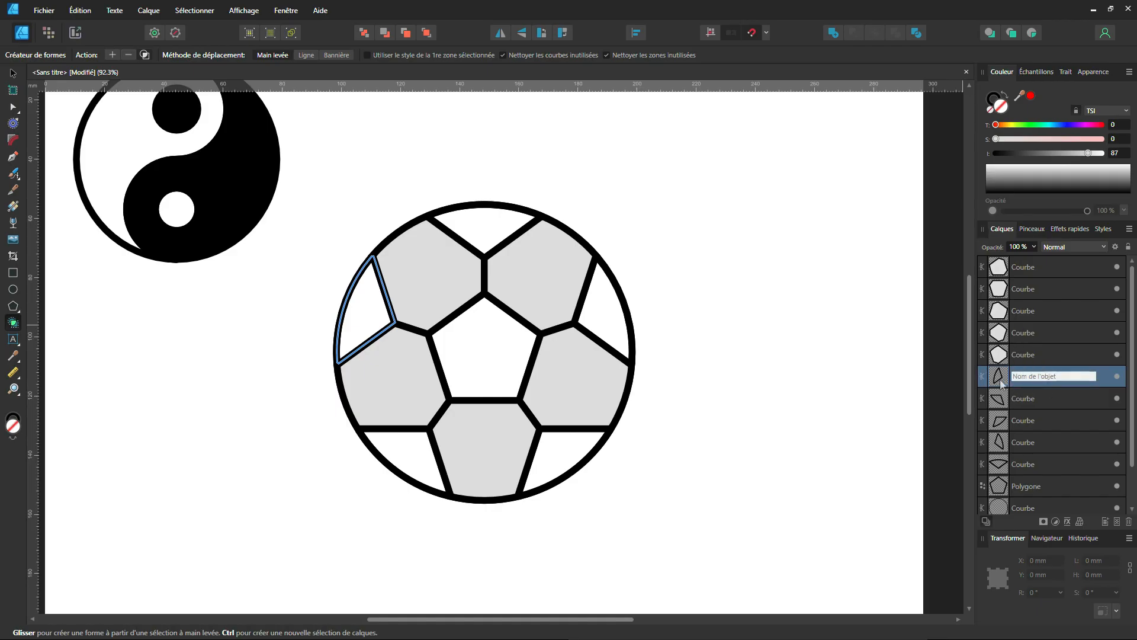
{"action": "left_click", "coordinate": [1001, 384]}
{"action": "left_click", "coordinate": [1001, 399], "text": "shift"}
{"action": "left_click", "coordinate": [1002, 421], "text": "shift"}
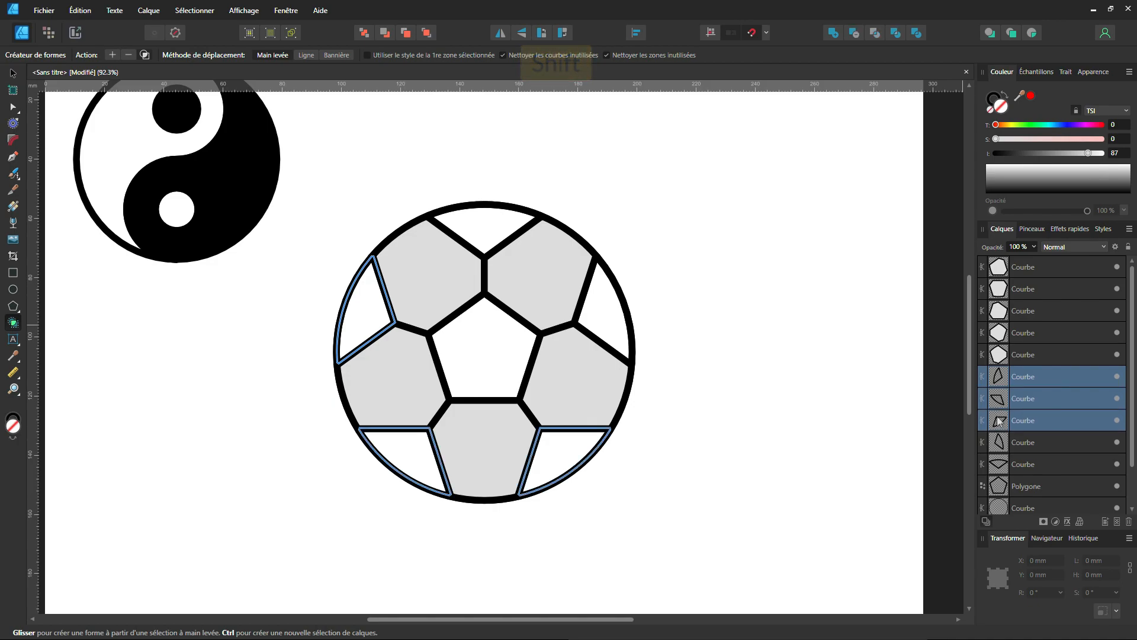
{"action": "left_click", "coordinate": [1007, 443], "text": "shift"}
{"action": "left_click", "coordinate": [1002, 465], "text": "shift"}
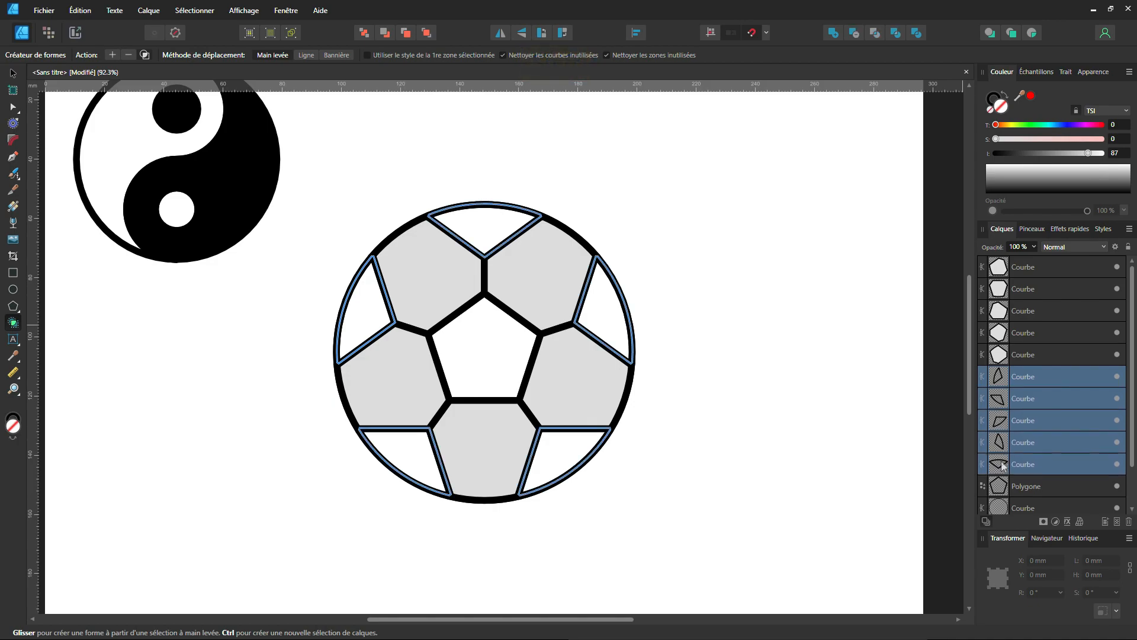
{"action": "left_click", "coordinate": [1001, 487], "text": "shift"}
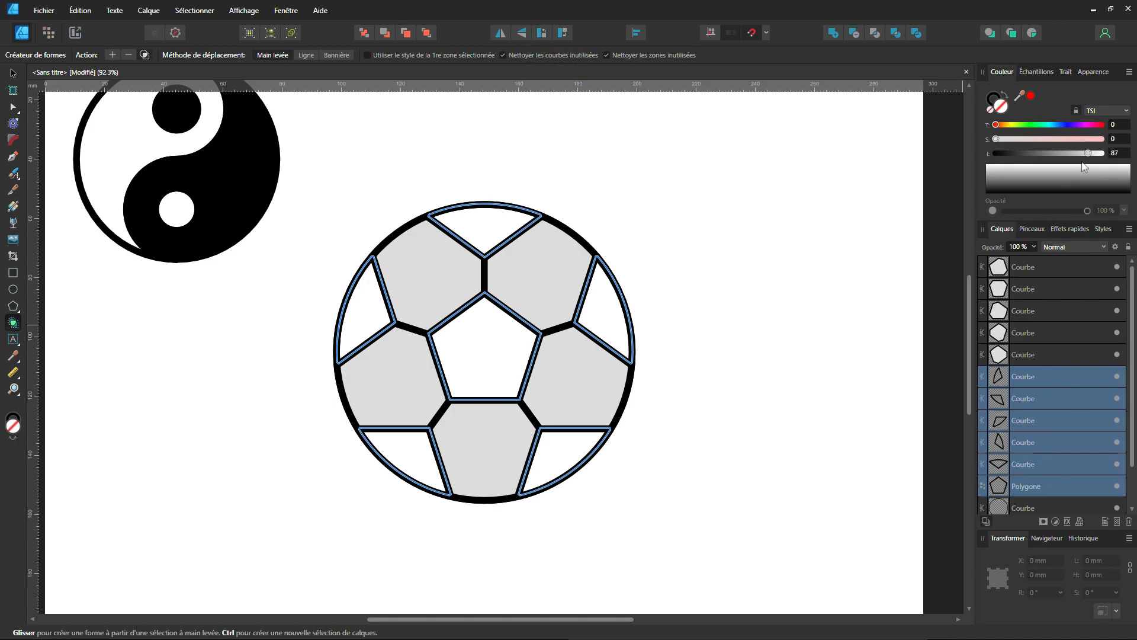
{"action": "left_click_drag", "start_coordinate": [1094, 153], "coordinate": [1022, 164]}
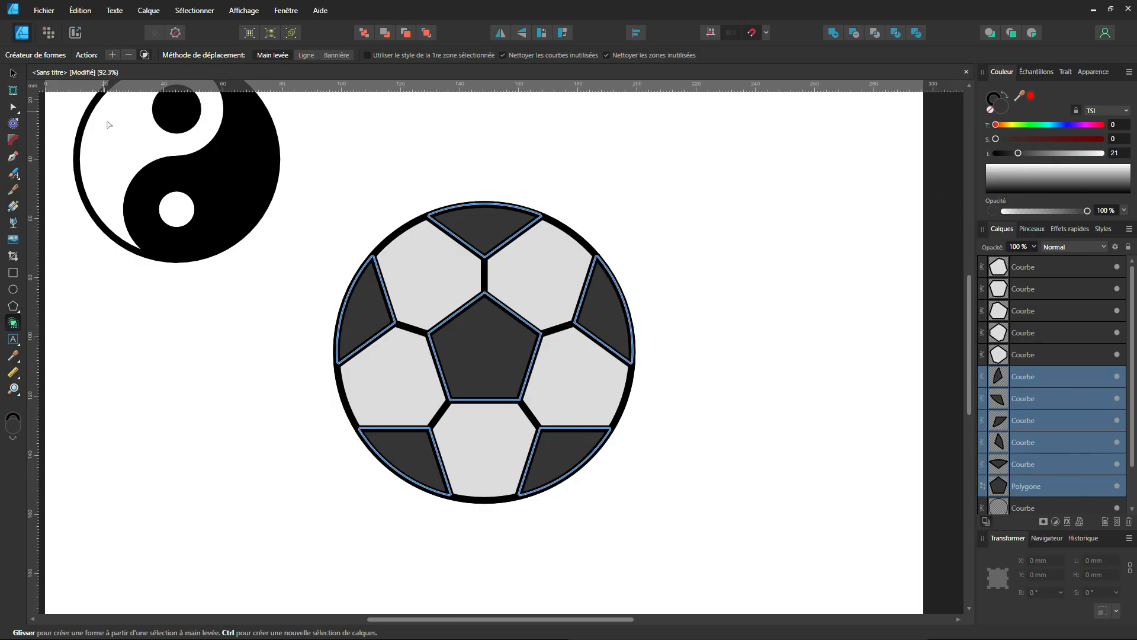
{"action": "left_click", "coordinate": [12, 74]}
{"action": "left_click", "coordinate": [530, 160]}
{"action": "scroll", "coordinate": [634, 302], "scroll_direction": "down", "scroll_amount": 2}
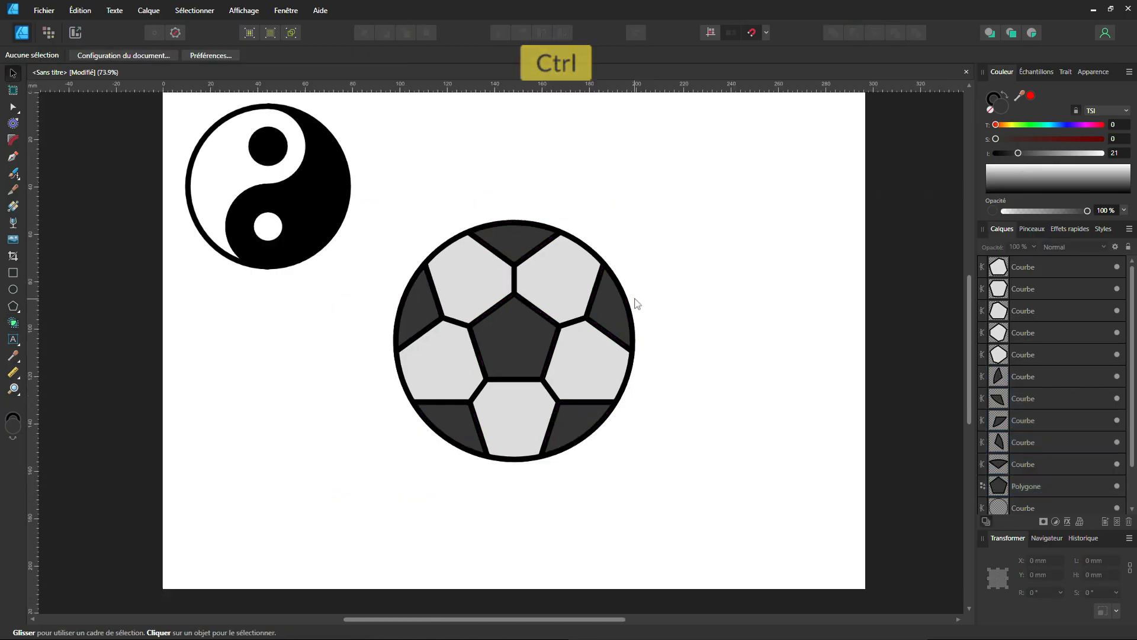
{"action": "left_click_drag", "start_coordinate": [633, 285], "coordinate": [636, 302]}
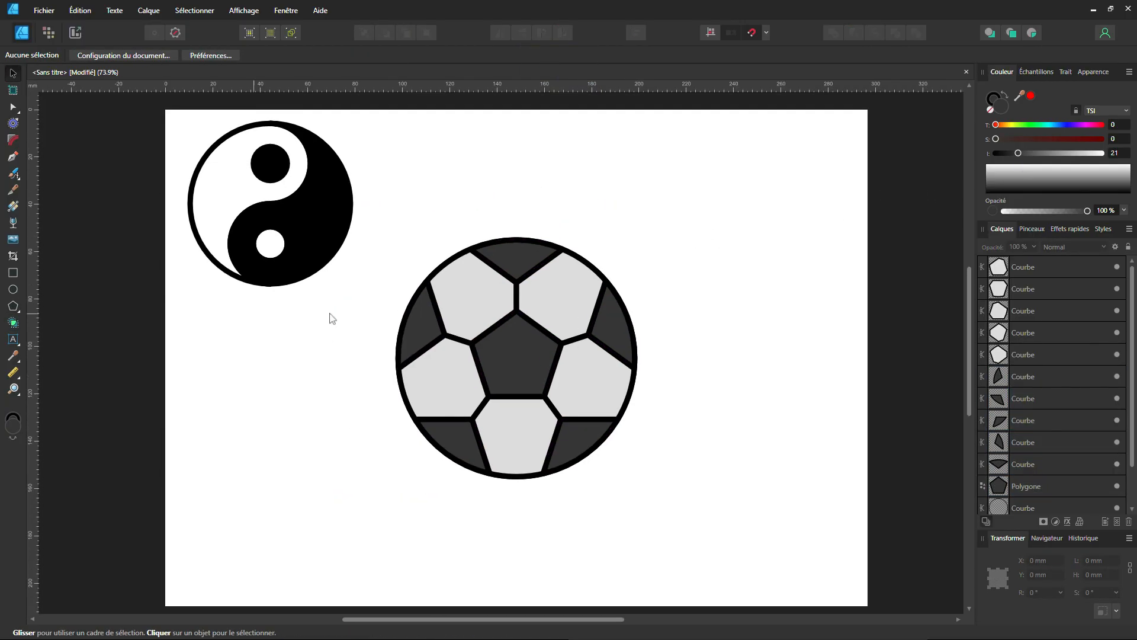
Draw a grey circle about 97 mm wide from the ball's centre and place a copy offset about 4.4 mm up and left.
{"action": "left_click", "coordinate": [13, 289]}
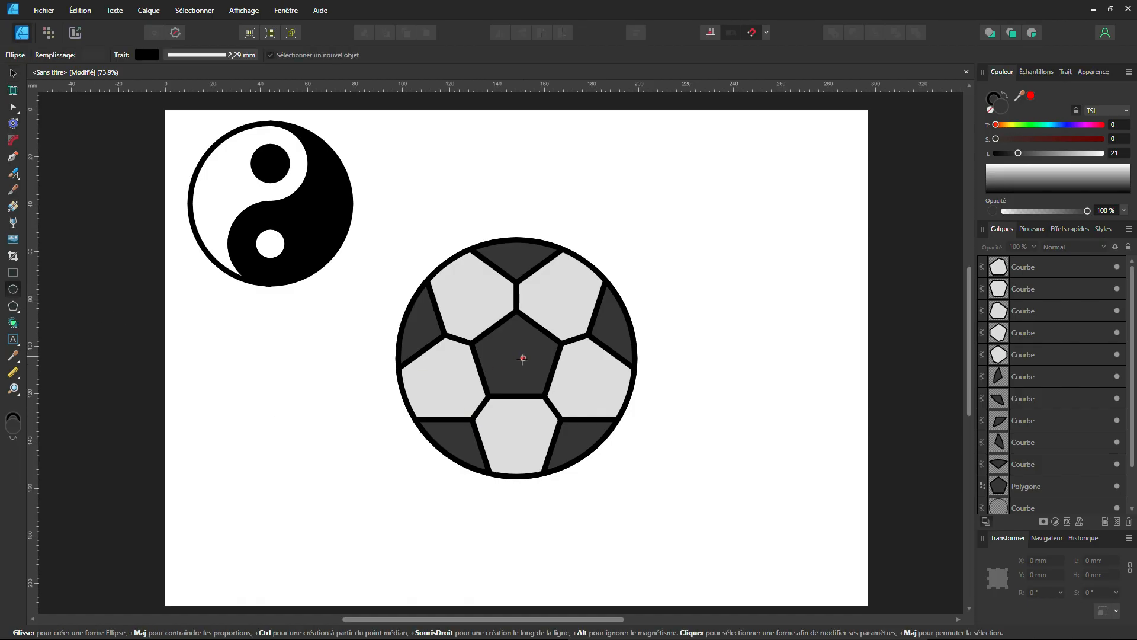
{"action": "left_click_drag", "start_coordinate": [517, 357], "coordinate": [632, 472]}
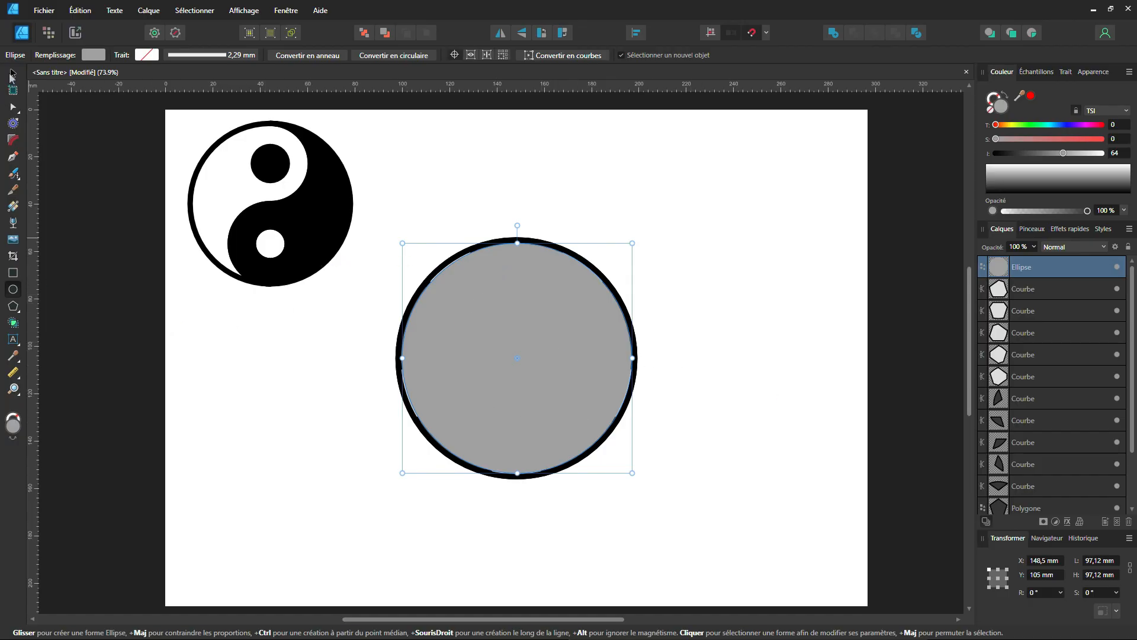
{"action": "key", "text": "v"}
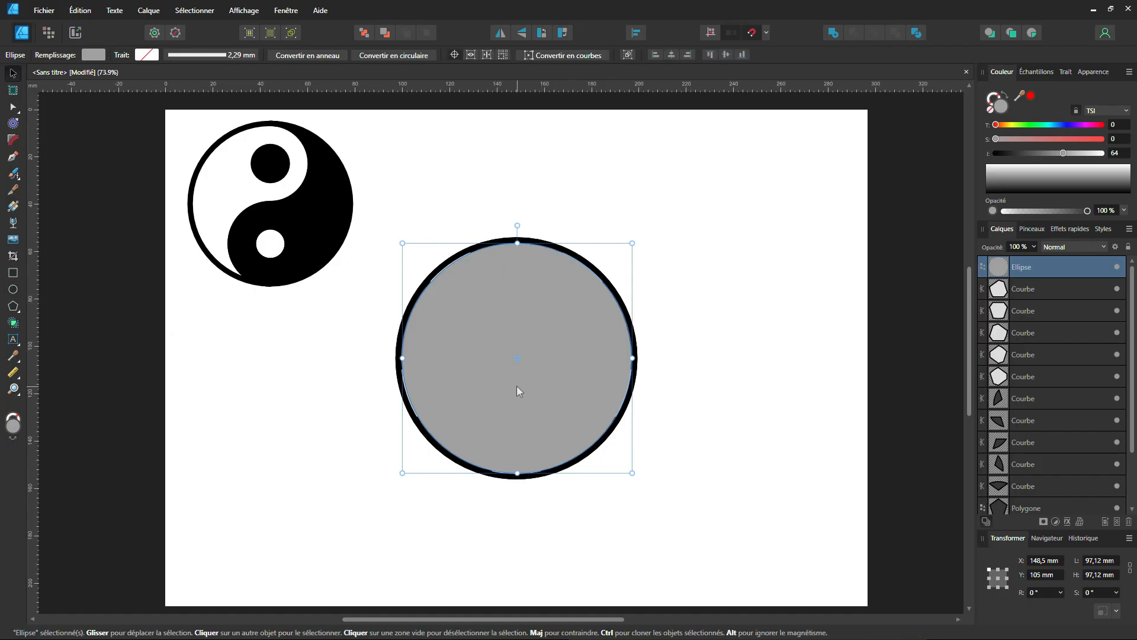
{"action": "left_click_drag", "start_coordinate": [517, 390], "coordinate": [507, 376]}
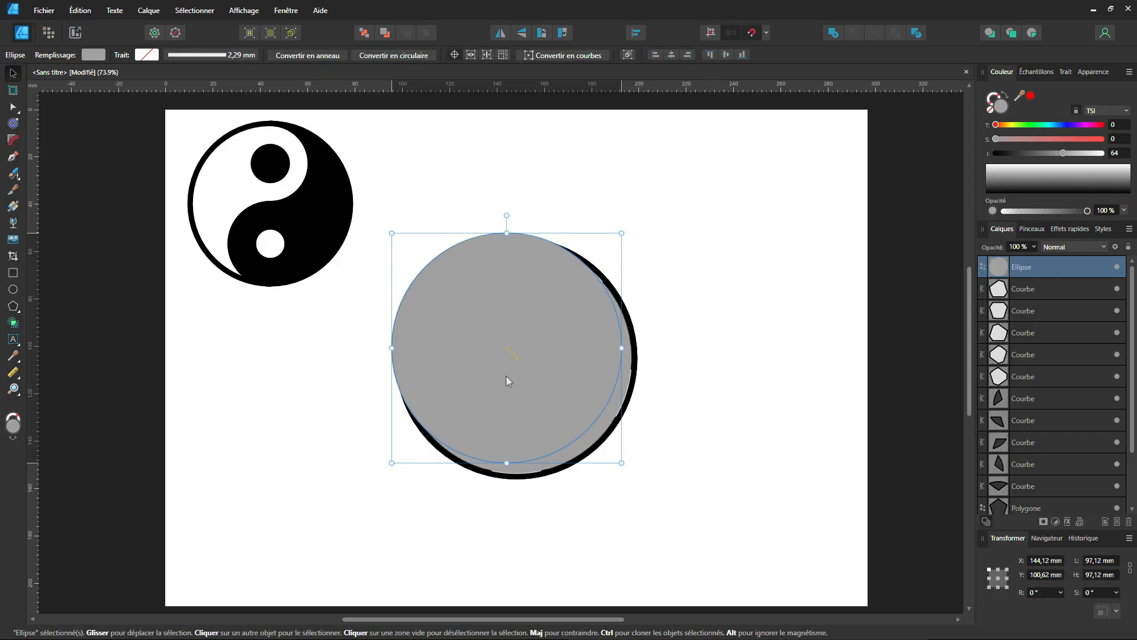
{"action": "left_click_drag", "start_coordinate": [505, 375], "coordinate": [505, 376]}
Send the original grey circle to the back and subtract the offset copy from it to leave a crescent.
{"action": "left_click", "coordinate": [576, 445], "text": "shift"}
{"action": "left_click", "coordinate": [576, 448], "text": "shift"}
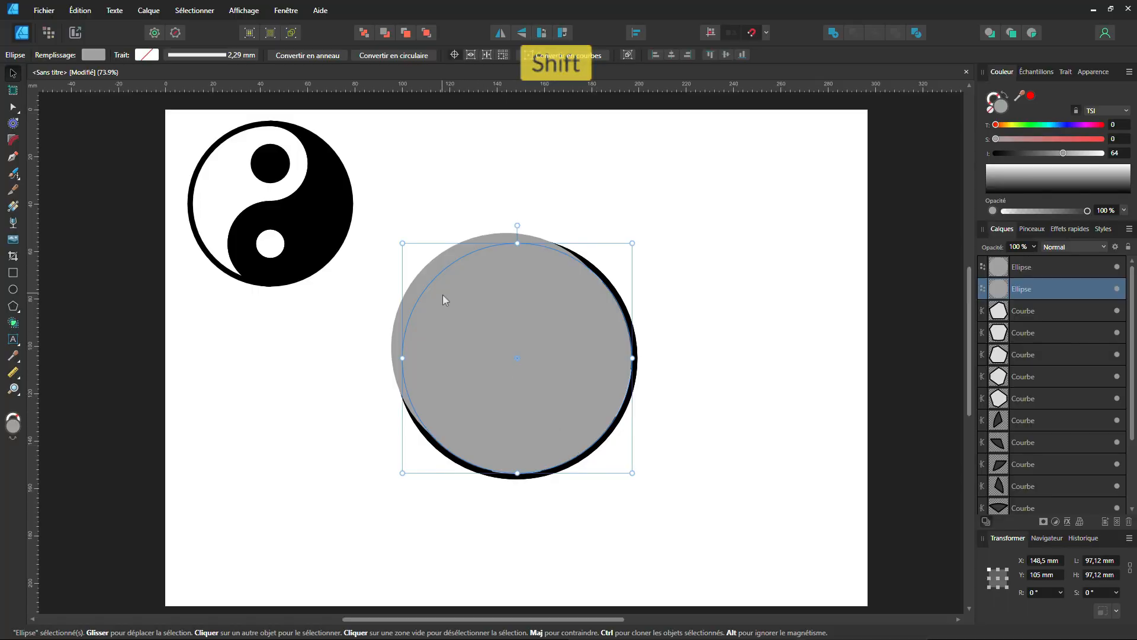
{"action": "left_click", "coordinate": [433, 277], "text": "shift"}
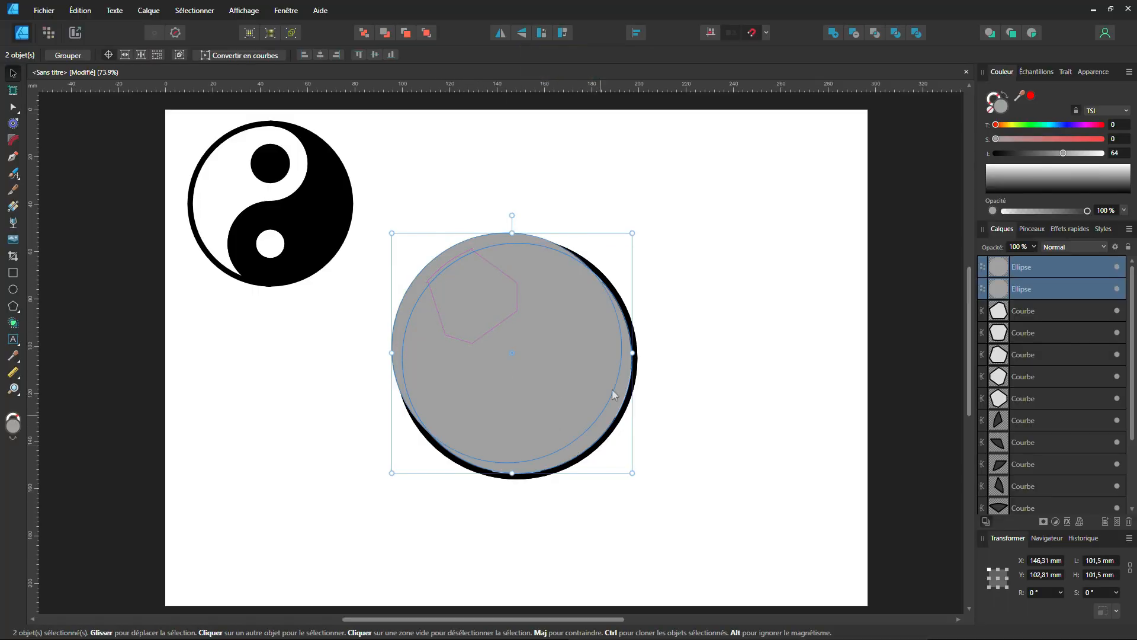
{"action": "left_click", "coordinate": [666, 398]}
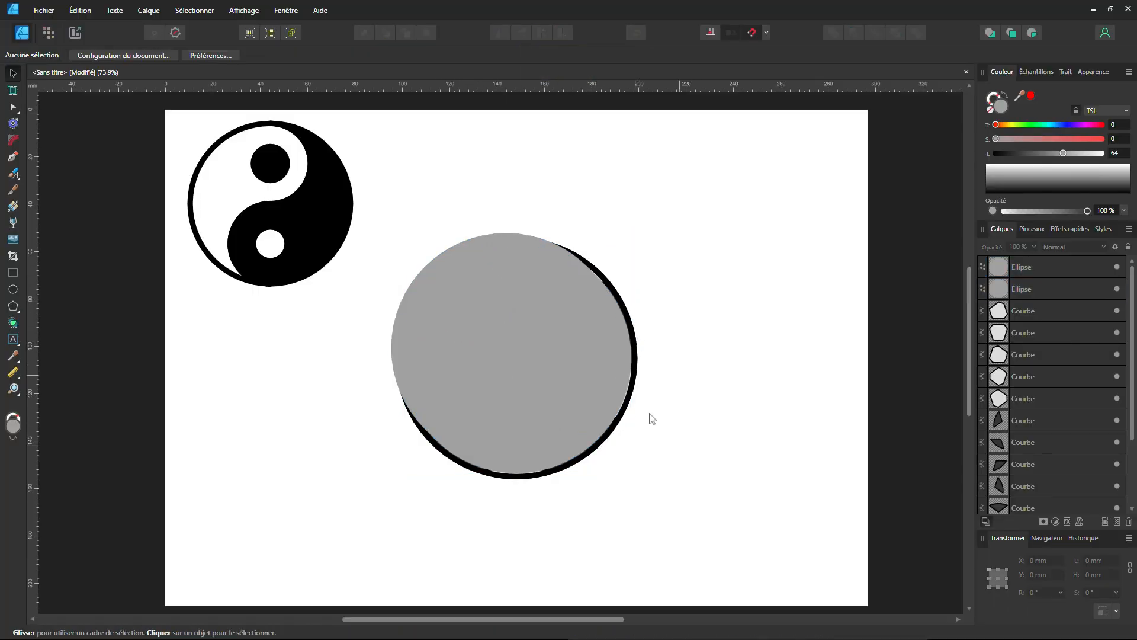
{"action": "left_click", "coordinate": [602, 431]}
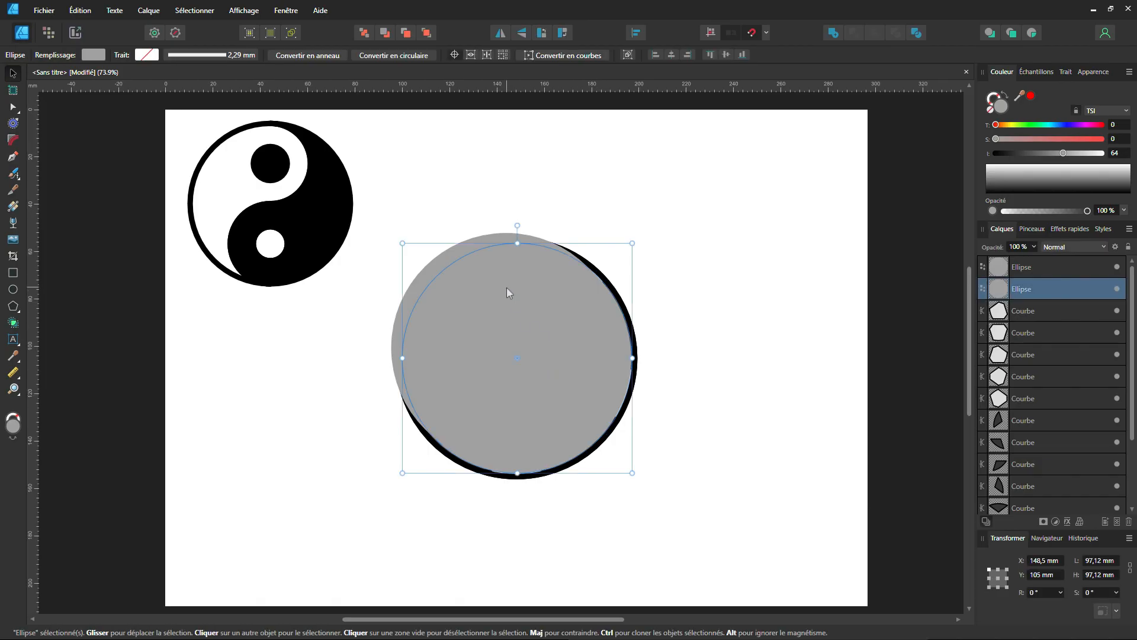
{"action": "left_click", "coordinate": [365, 35]}
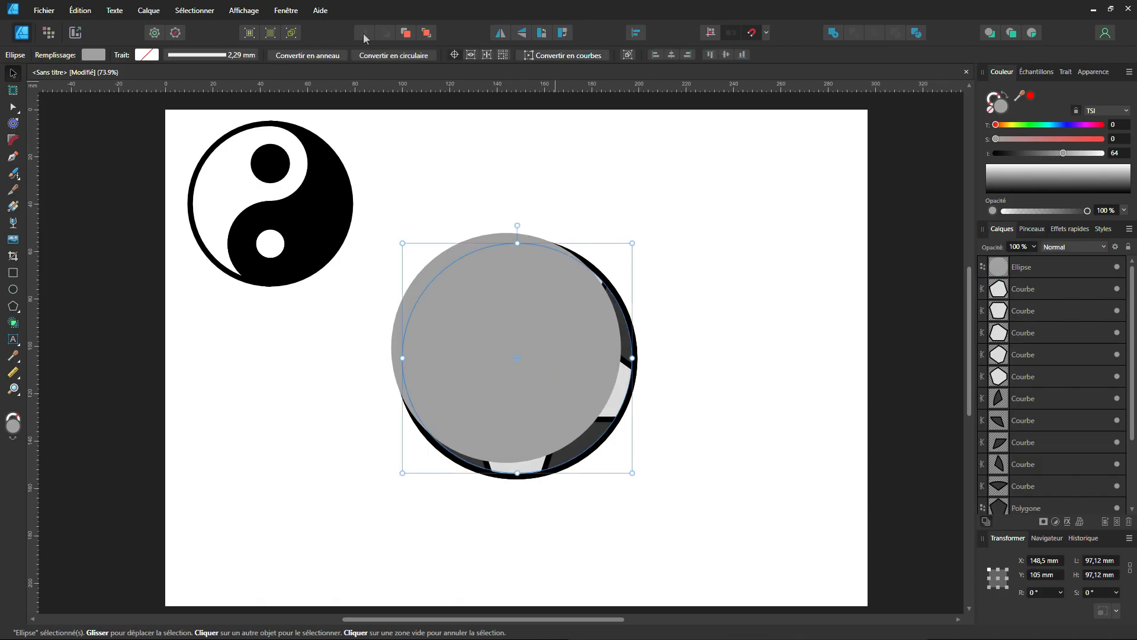
{"action": "left_click", "coordinate": [440, 263], "text": "shift"}
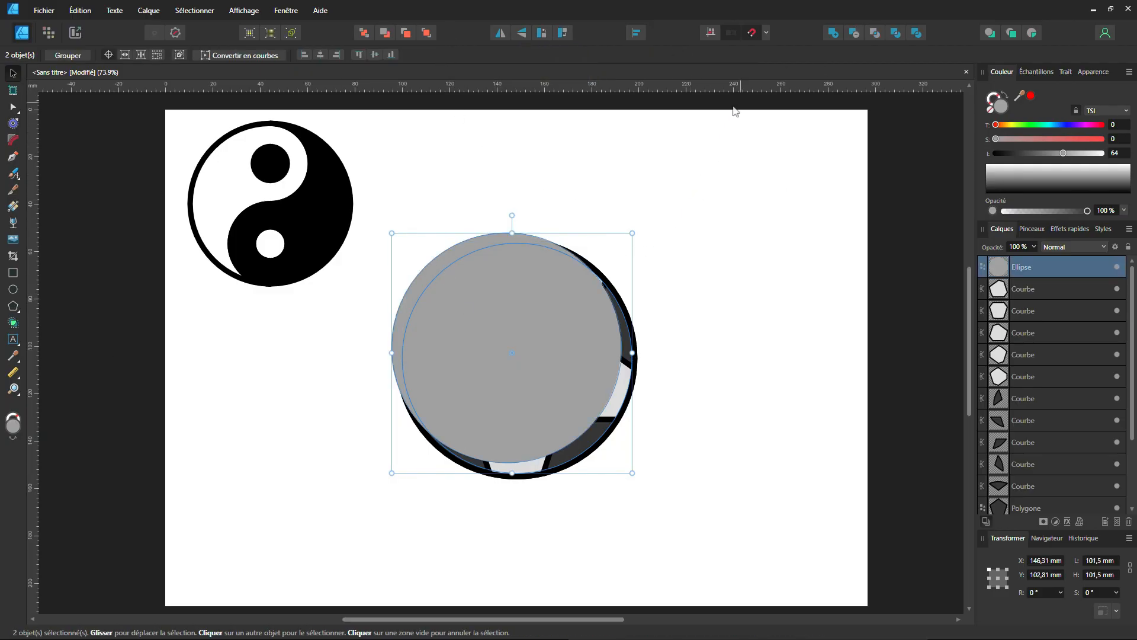
{"action": "left_click", "coordinate": [853, 34]}
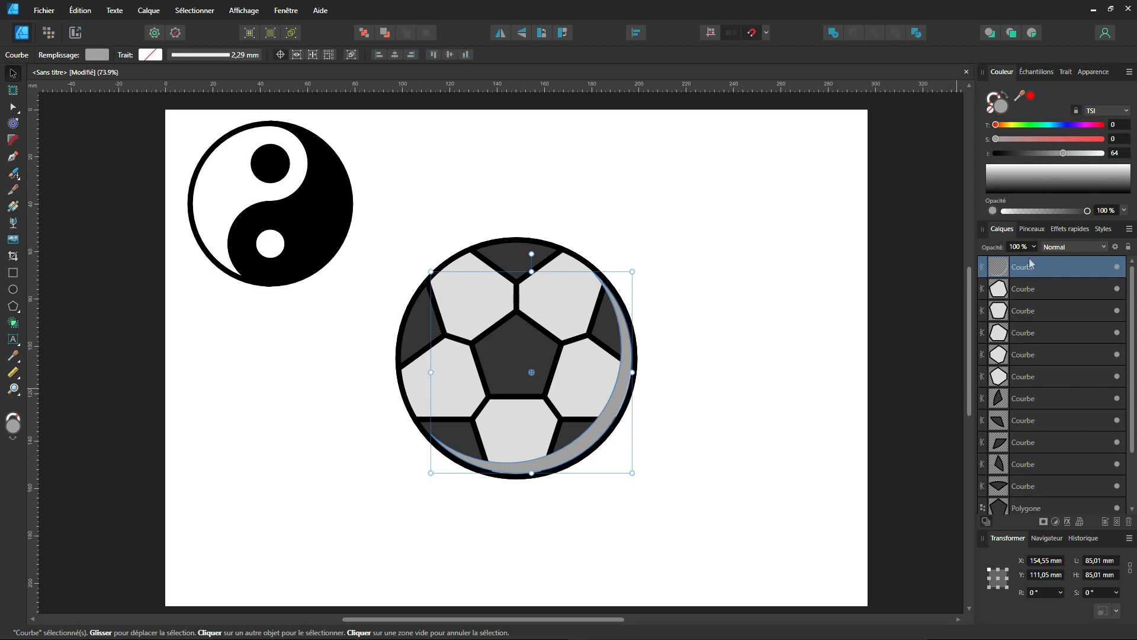
Set the crescent's blend mode to Produit to shade the ball.
{"action": "left_click", "coordinate": [1070, 252]}
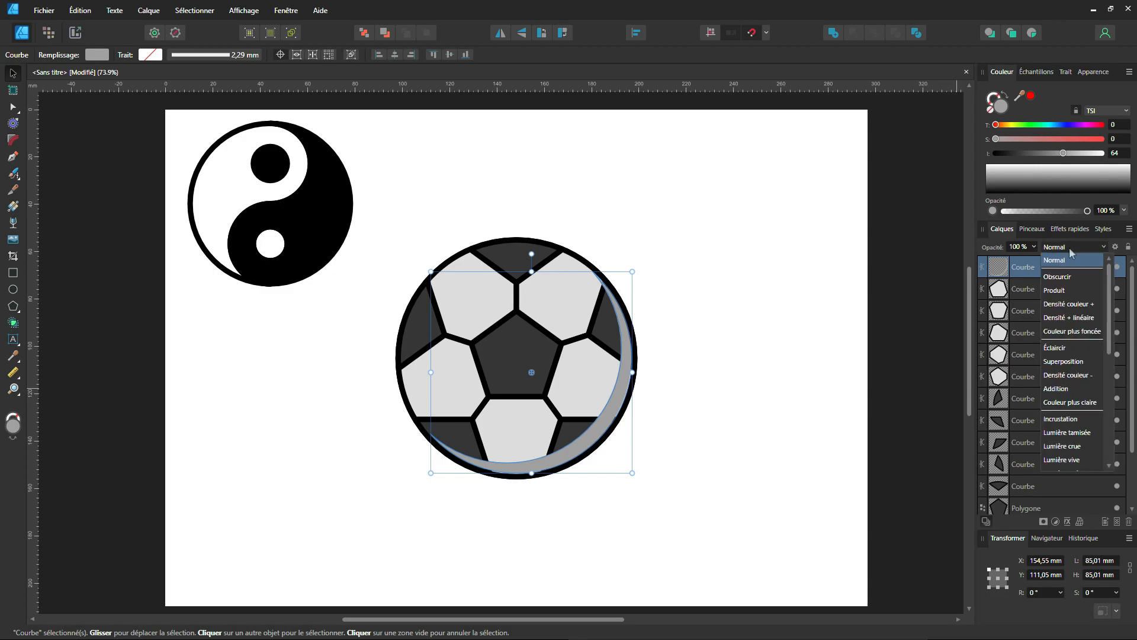
{"action": "left_click", "coordinate": [1059, 296]}
{"action": "left_click", "coordinate": [672, 492]}
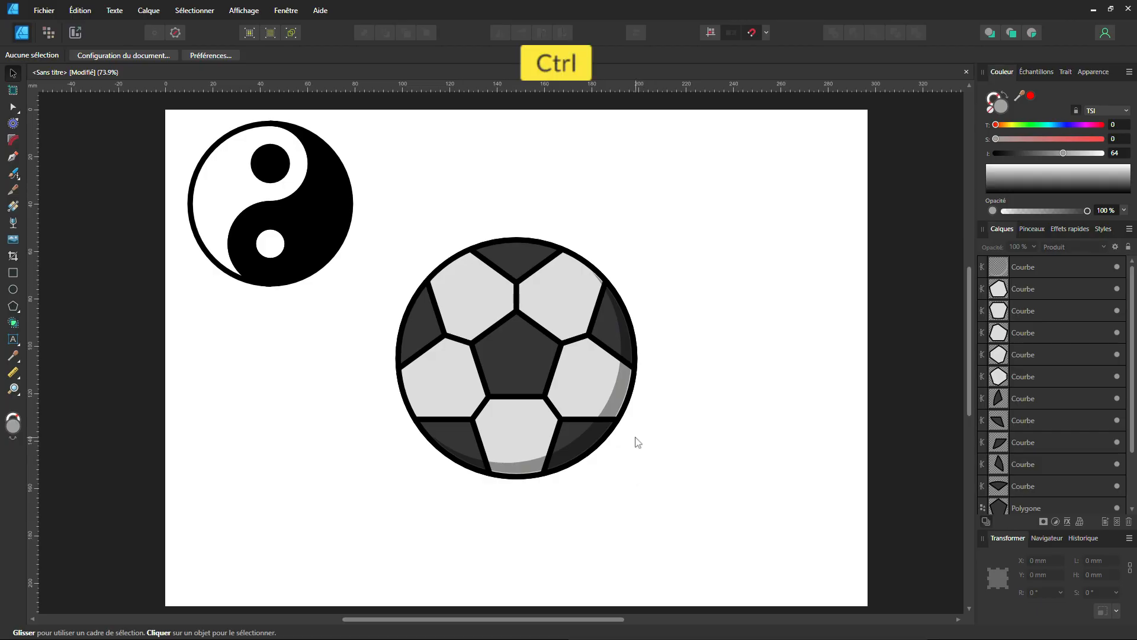
Enlarge the crescent proportionally around its centre to about 86 mm so it reaches under the ball's outline.
{"action": "scroll", "coordinate": [634, 442], "scroll_direction": "up", "scroll_amount": 4}
{"action": "left_click", "coordinate": [590, 376]}
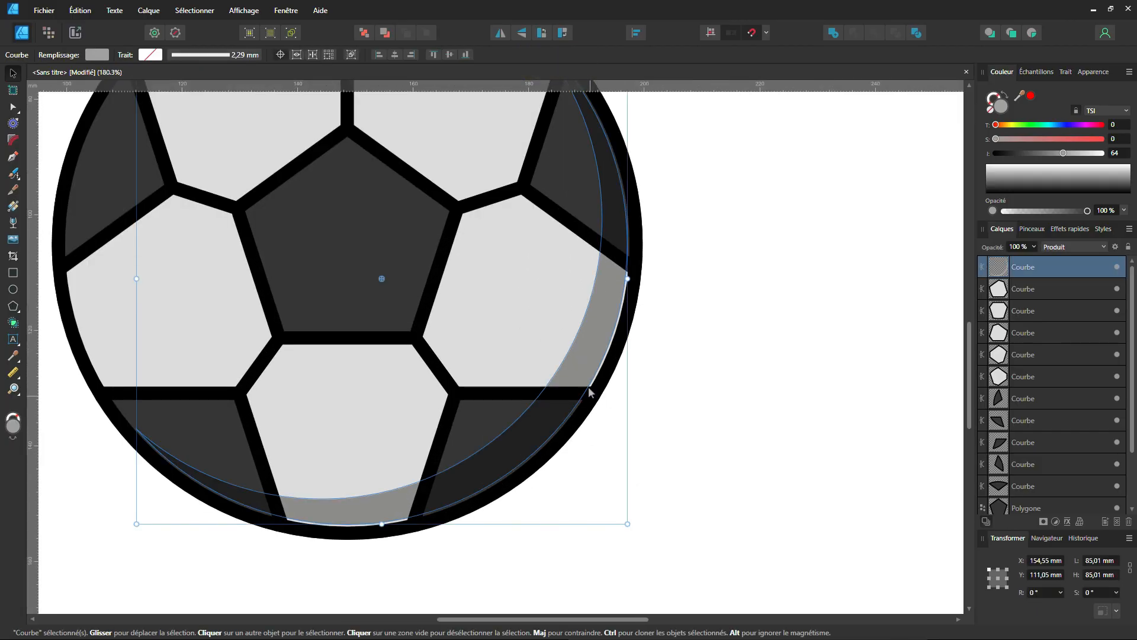
{"action": "key", "text": "shift"}
{"action": "left_click_drag", "start_coordinate": [628, 524], "coordinate": [630, 526]}
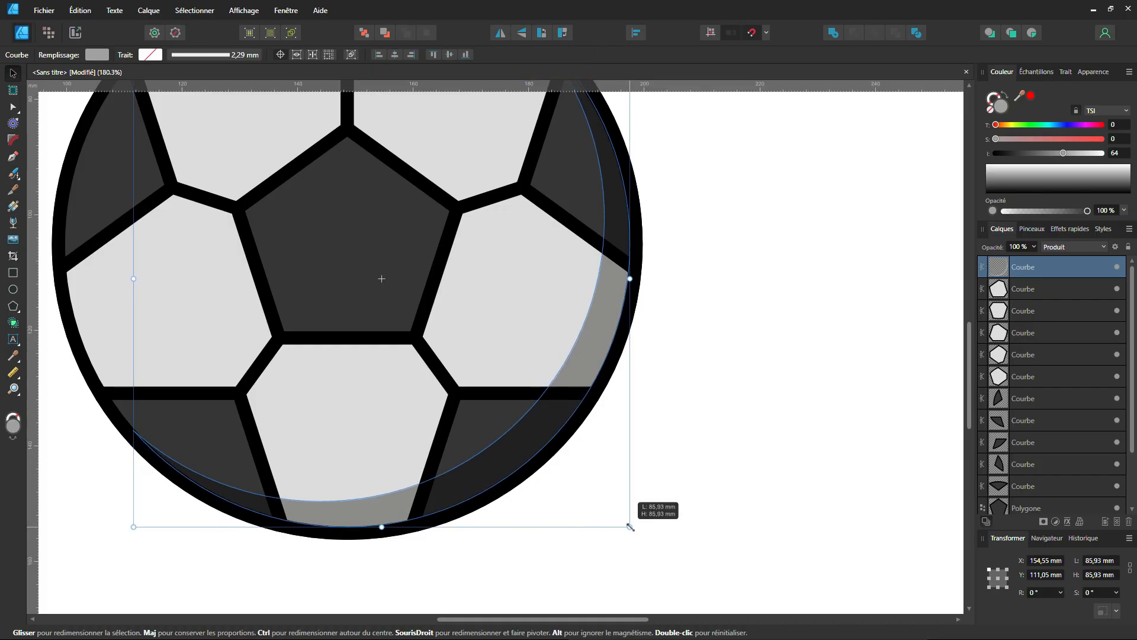
{"action": "left_click_drag", "start_coordinate": [630, 526], "coordinate": [629, 526]}
{"action": "left_click_drag", "start_coordinate": [630, 526], "coordinate": [629, 526]}
{"action": "left_click", "coordinate": [704, 452]}
Group all the ball's shapes, and scale the ball down beside the yin-yang symbol.
{"action": "scroll", "coordinate": [693, 438], "scroll_direction": "down", "scroll_amount": 5}
{"action": "scroll", "coordinate": [681, 444], "scroll_direction": "down", "scroll_amount": 1}
{"action": "scroll", "coordinate": [664, 447], "scroll_direction": "up", "scroll_amount": 2}
{"action": "left_click_drag", "start_coordinate": [388, 203], "coordinate": [713, 549]}
{"action": "key", "text": "ctrl+g"}
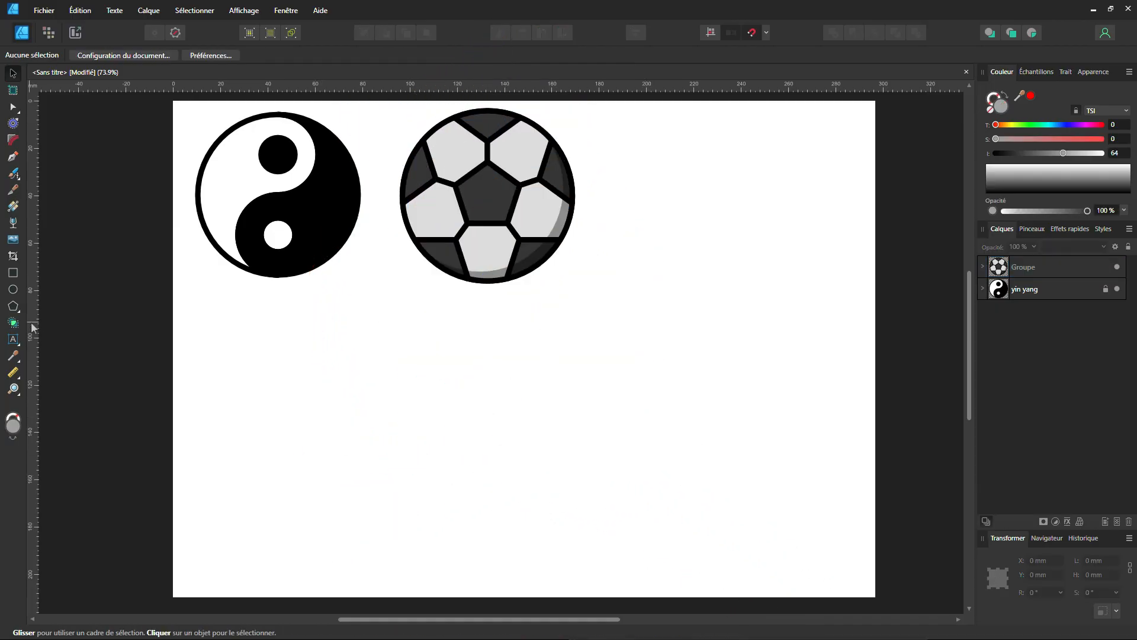
Draw a heart about 69 mm wide below the two symbols with the Heart tool, and delete it.
{"action": "left_click", "coordinate": [13, 308]}
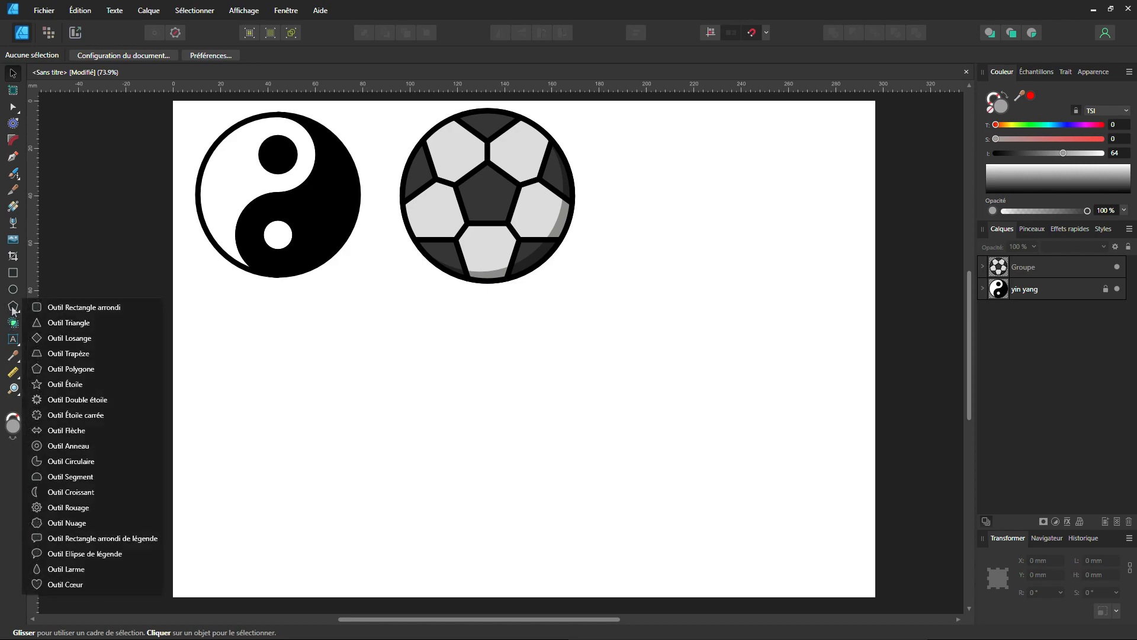
{"action": "left_click", "coordinate": [94, 585]}
{"action": "left_click_drag", "start_coordinate": [393, 409], "coordinate": [474, 472]}
{"action": "mouse_move", "coordinate": [392, 375]}
{"action": "left_mouse_down"}
{"action": "mouse_move", "coordinate": [392, 392]}
{"action": "mouse_move", "coordinate": [392, 365]}
{"action": "mouse_move", "coordinate": [392, 374]}
{"action": "left_mouse_up"}
{"action": "key", "text": "v"}
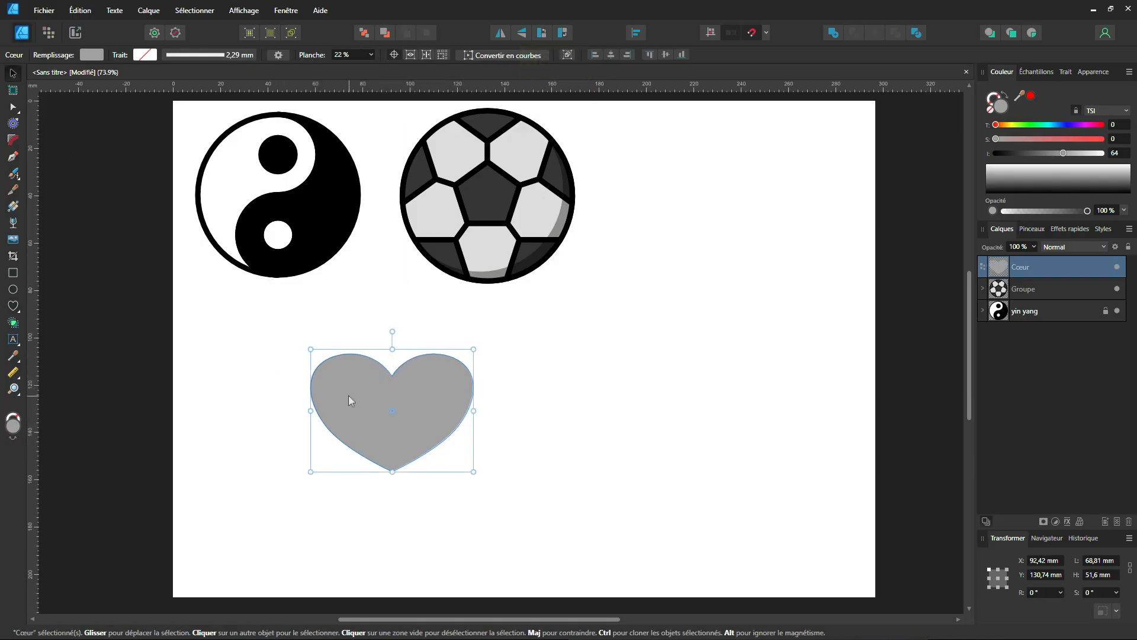
{"action": "key", "text": "Delete"}
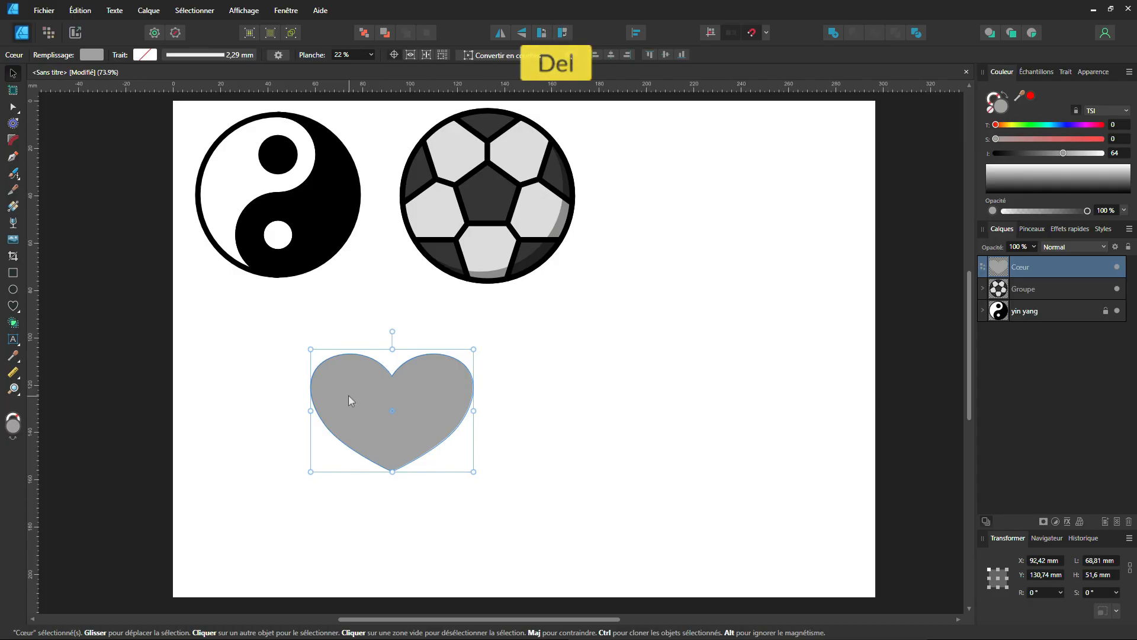
{"action": "left_click", "coordinate": [356, 398]}
Draw a grey rectangle about 22 × 67 mm below the ball and rotate it 45°.
{"action": "left_click", "coordinate": [13, 272]}
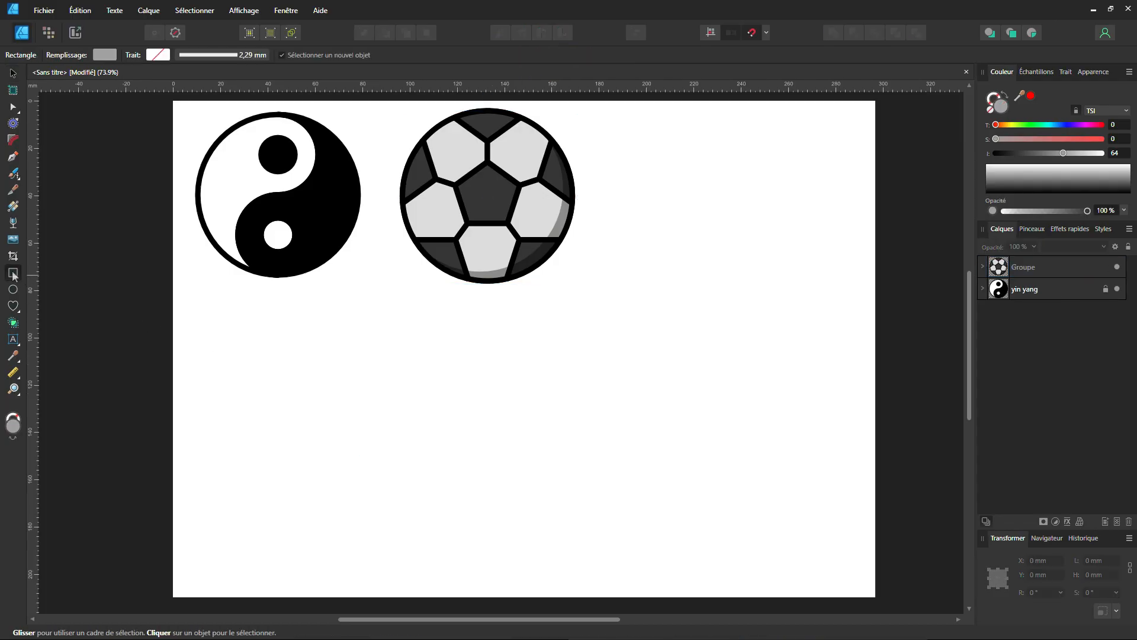
{"action": "left_click_drag", "start_coordinate": [462, 355], "coordinate": [514, 513]}
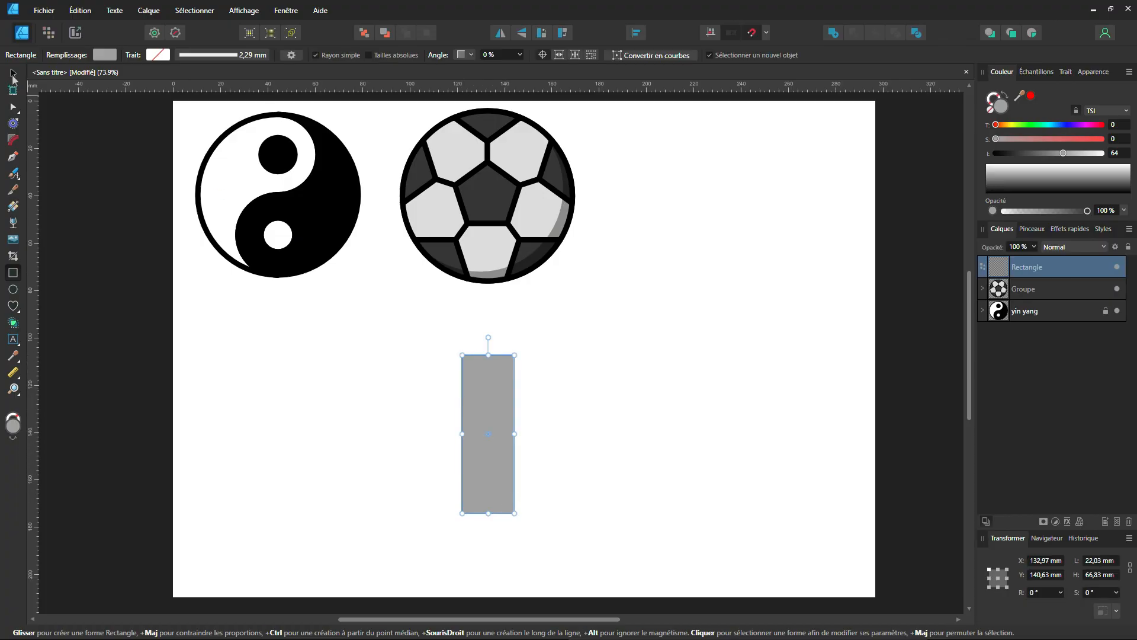
{"action": "left_click", "coordinate": [12, 73]}
{"action": "left_click_drag", "start_coordinate": [490, 336], "coordinate": [421, 355]}
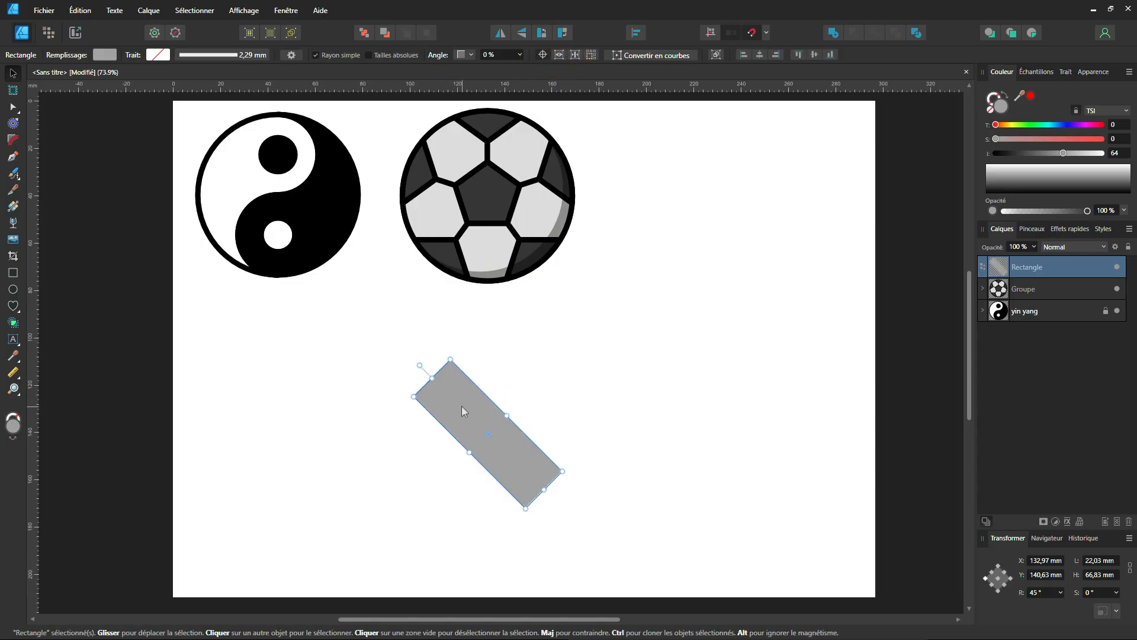
Mirror a duplicate of the rectangle horizontally to form an X, and reduce it to an angular heart with the Shape Builder.
{"action": "key", "text": "ctrl+j"}
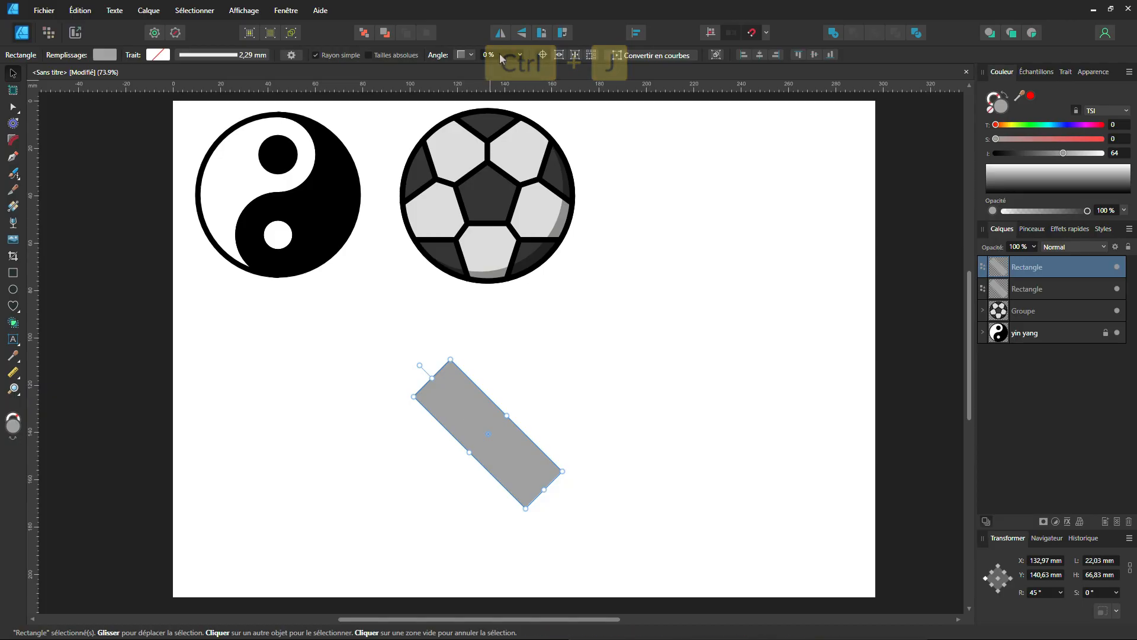
{"action": "left_click", "coordinate": [500, 33]}
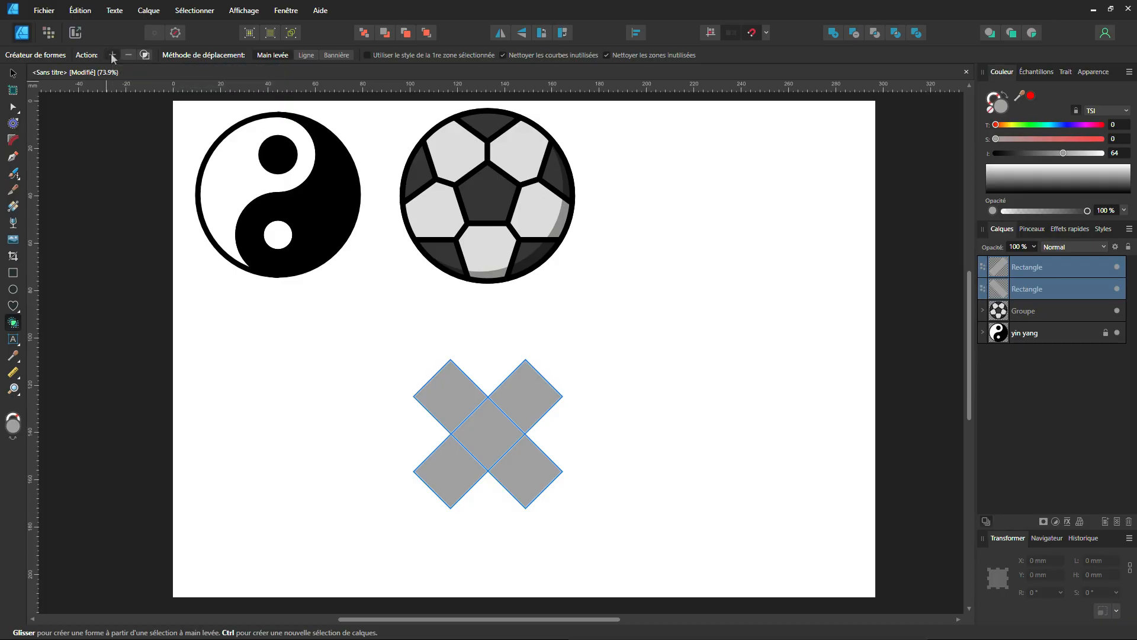
{"action": "mouse_move", "coordinate": [437, 393]}
{"action": "left_mouse_down"}
{"action": "mouse_move", "coordinate": [486, 439]}
{"action": "mouse_move", "coordinate": [522, 400]}
{"action": "left_mouse_up"}
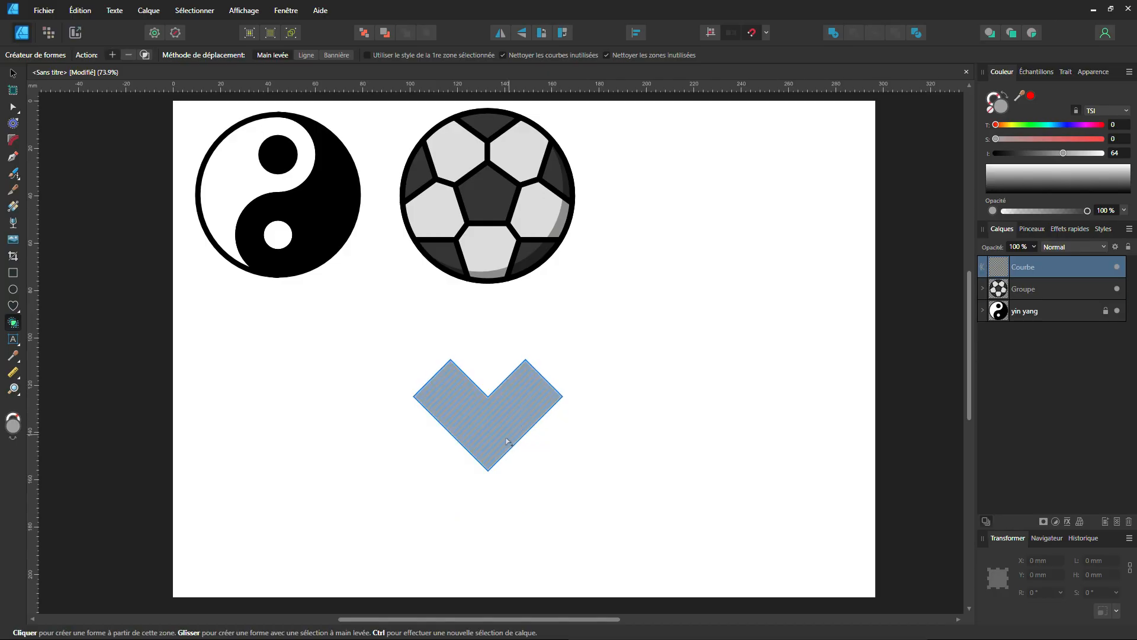
Round the two outer corners of each heart lobe with the Corner tool to a radius of about 11 mm.
{"action": "left_click", "coordinate": [13, 141]}
{"action": "mouse_move", "coordinate": [450, 360]}
{"action": "left_mouse_down"}
{"action": "mouse_move", "coordinate": [453, 394]}
{"action": "mouse_move", "coordinate": [421, 398]}
{"action": "mouse_move", "coordinate": [455, 411]}
{"action": "mouse_move", "coordinate": [452, 376]}
{"action": "left_mouse_up"}
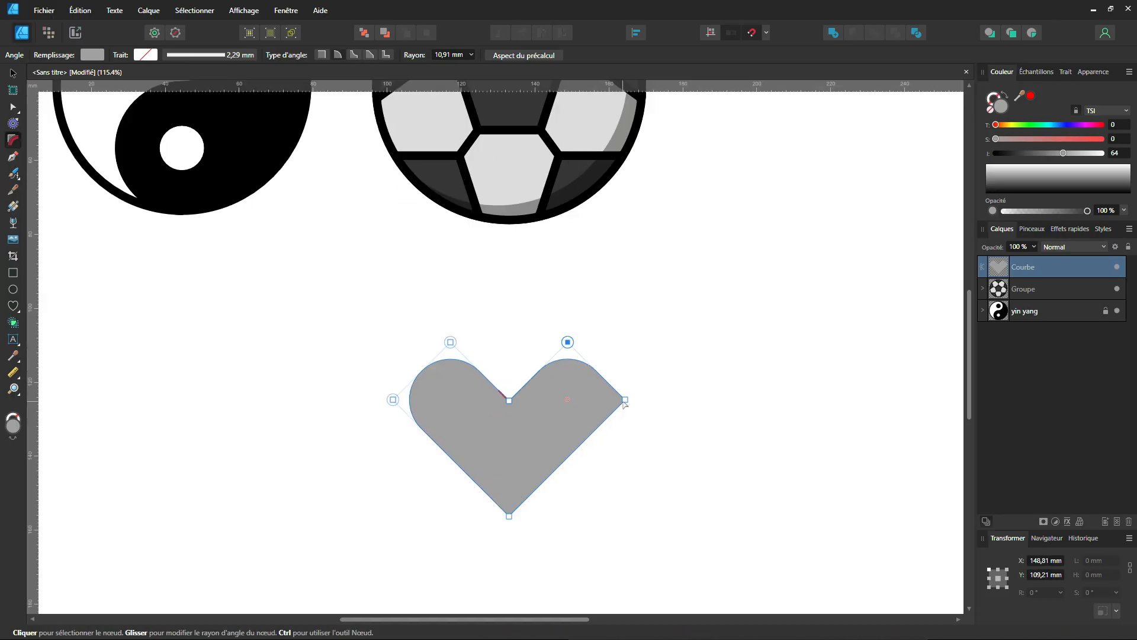
{"action": "left_click_drag", "start_coordinate": [626, 401], "coordinate": [569, 422]}
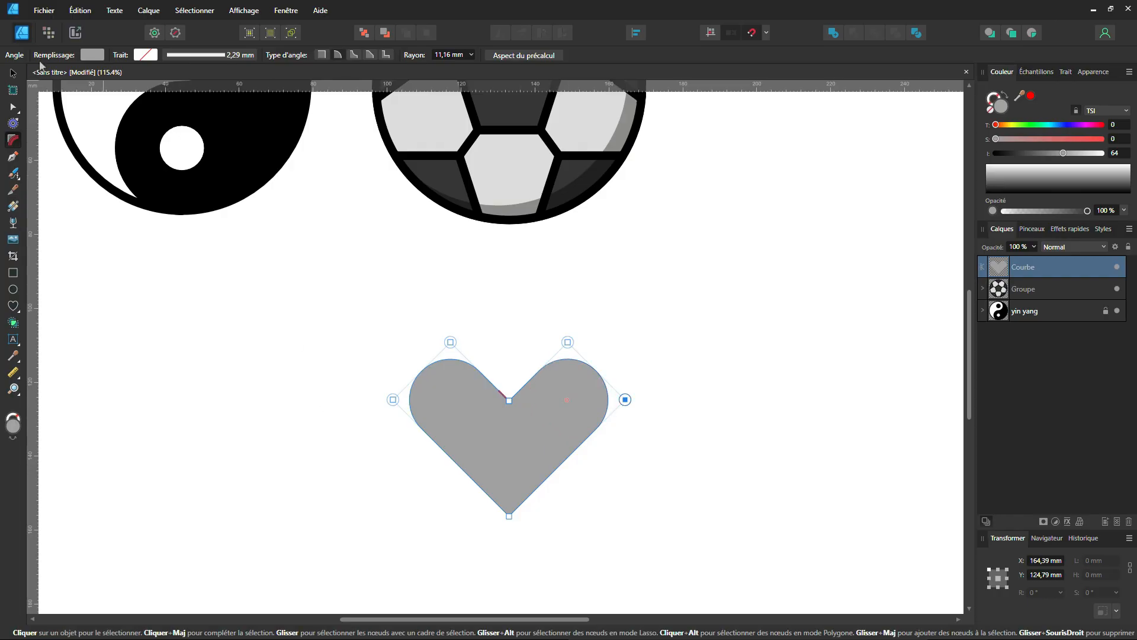
{"action": "left_click", "coordinate": [13, 73]}
{"action": "left_click", "coordinate": [382, 467]}
{"action": "scroll", "coordinate": [382, 467], "scroll_direction": "down", "scroll_amount": 3}
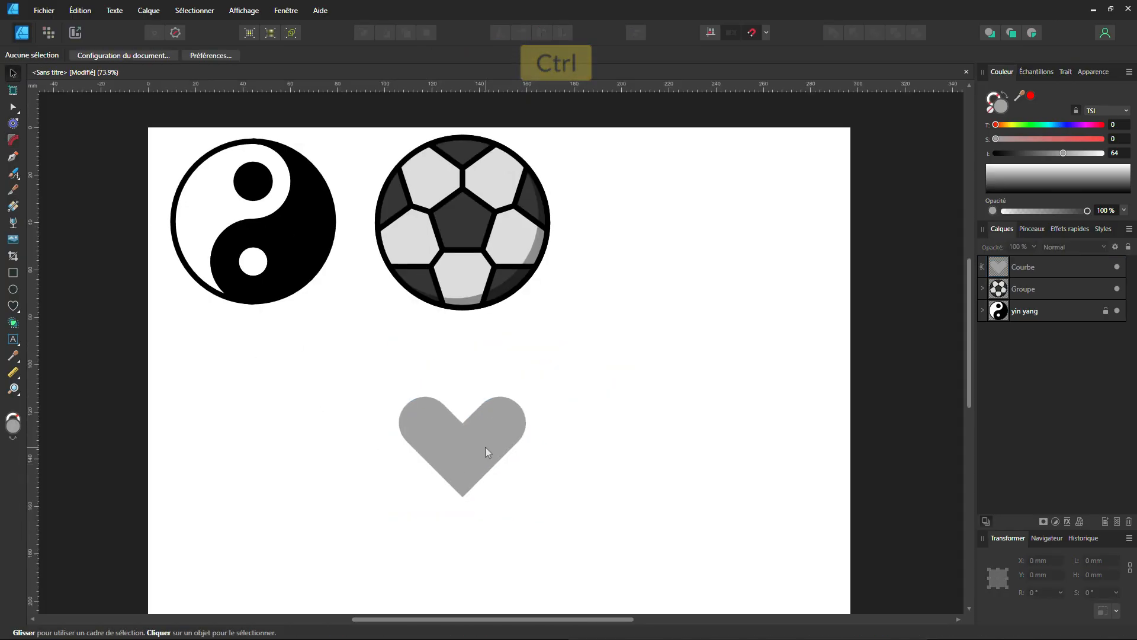
Try to enlarge the grey heart around its centre to about 117 × 88 mm, and undo the scaling.
{"action": "left_click", "coordinate": [485, 452]}
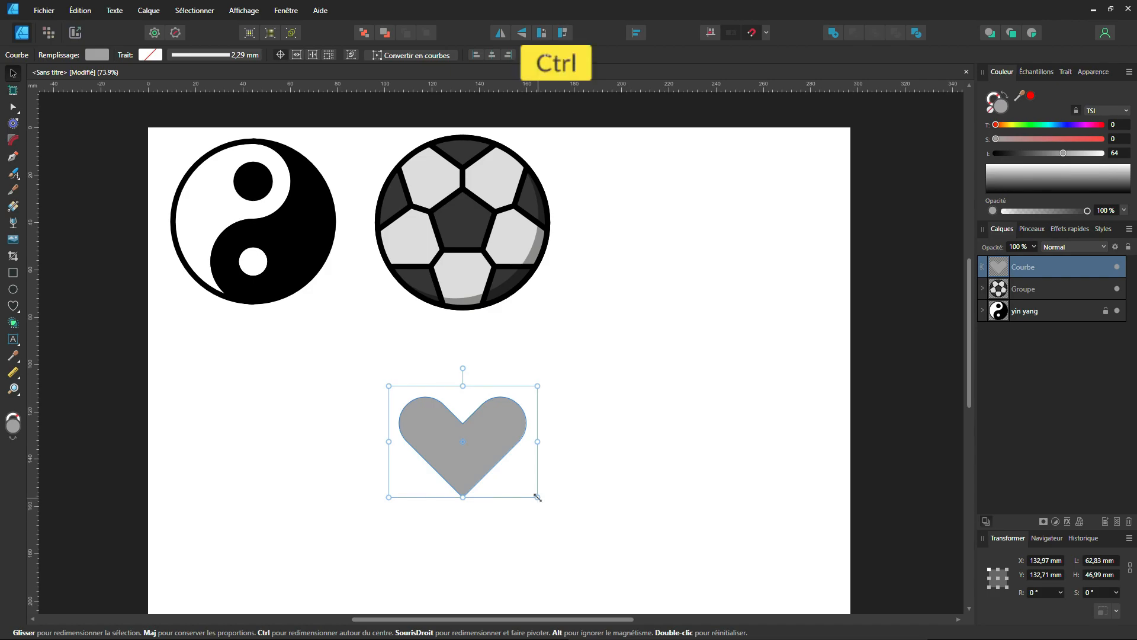
{"action": "left_click_drag", "start_coordinate": [537, 497], "coordinate": [601, 545]}
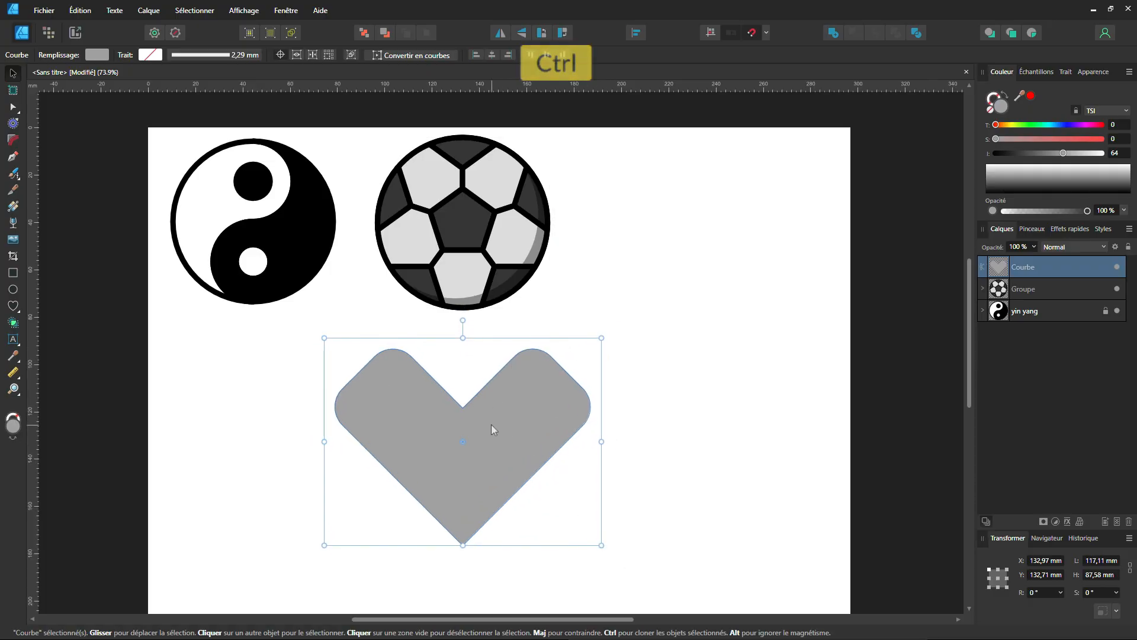
{"action": "key", "text": "ctrl+z"}
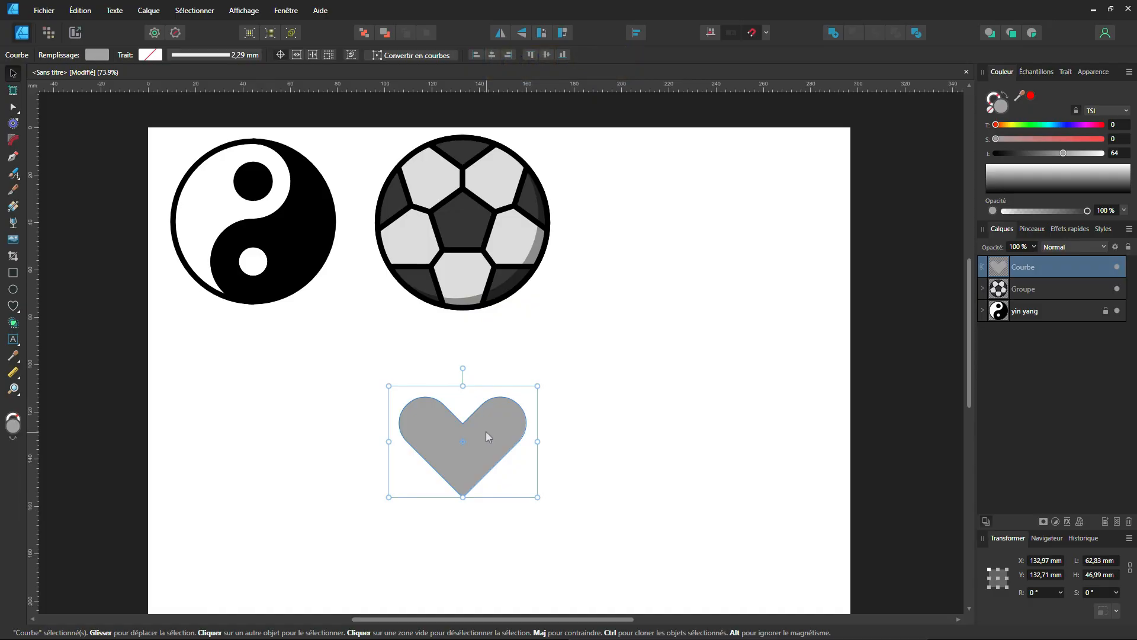
Convert the grey heart with its rounded corners to plain curves.
{"action": "right_click", "coordinate": [487, 437]}
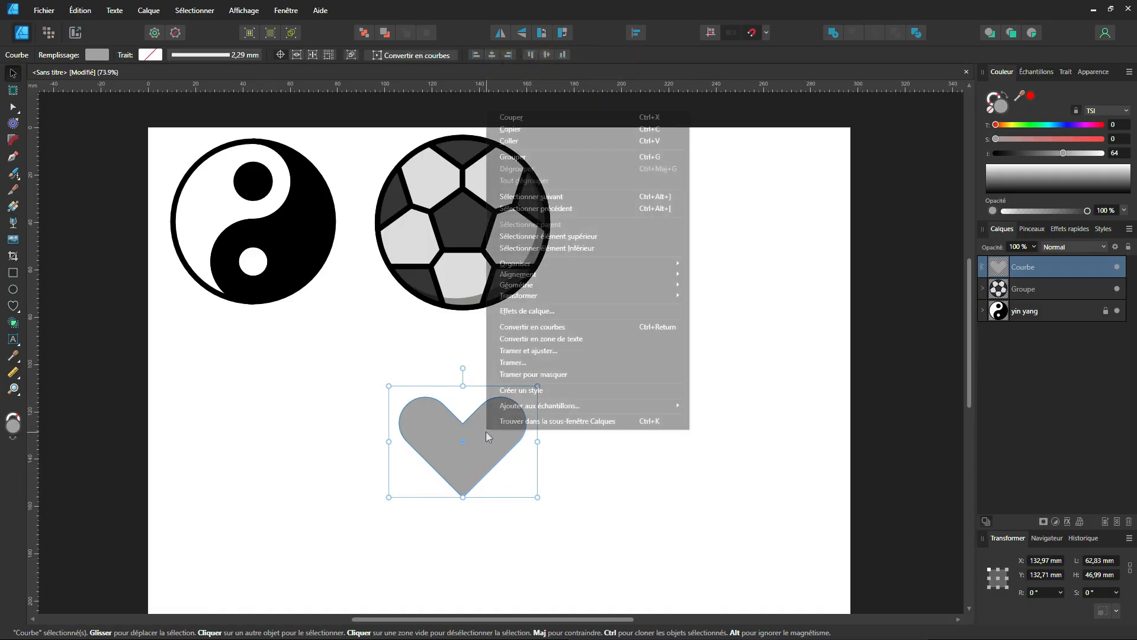
{"action": "left_click", "coordinate": [444, 425]}
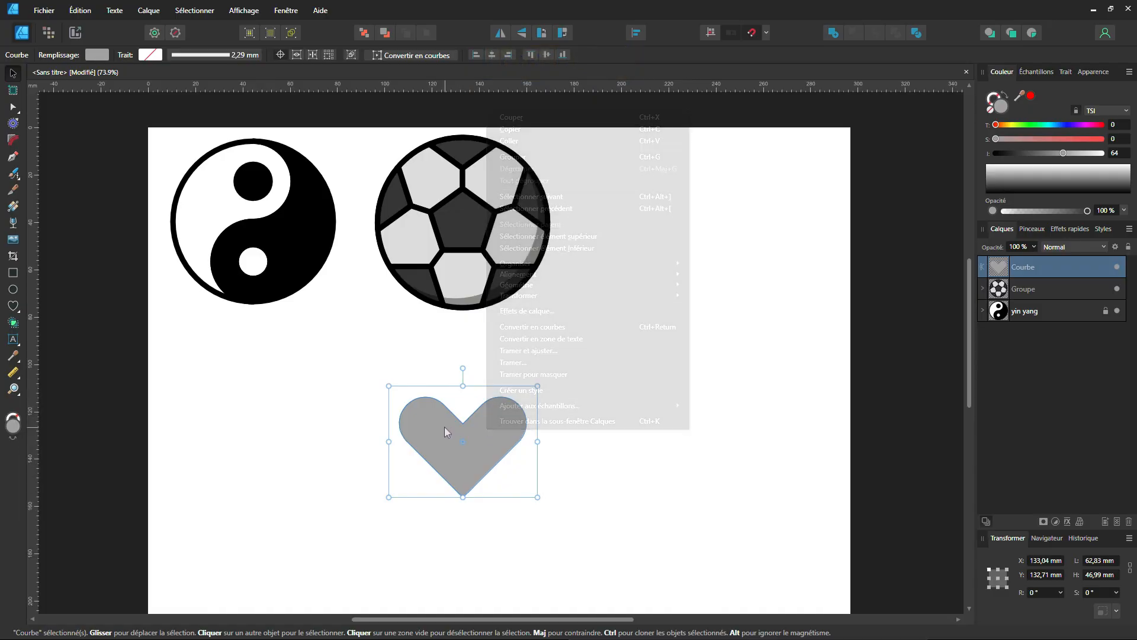
{"action": "left_click", "coordinate": [430, 55]}
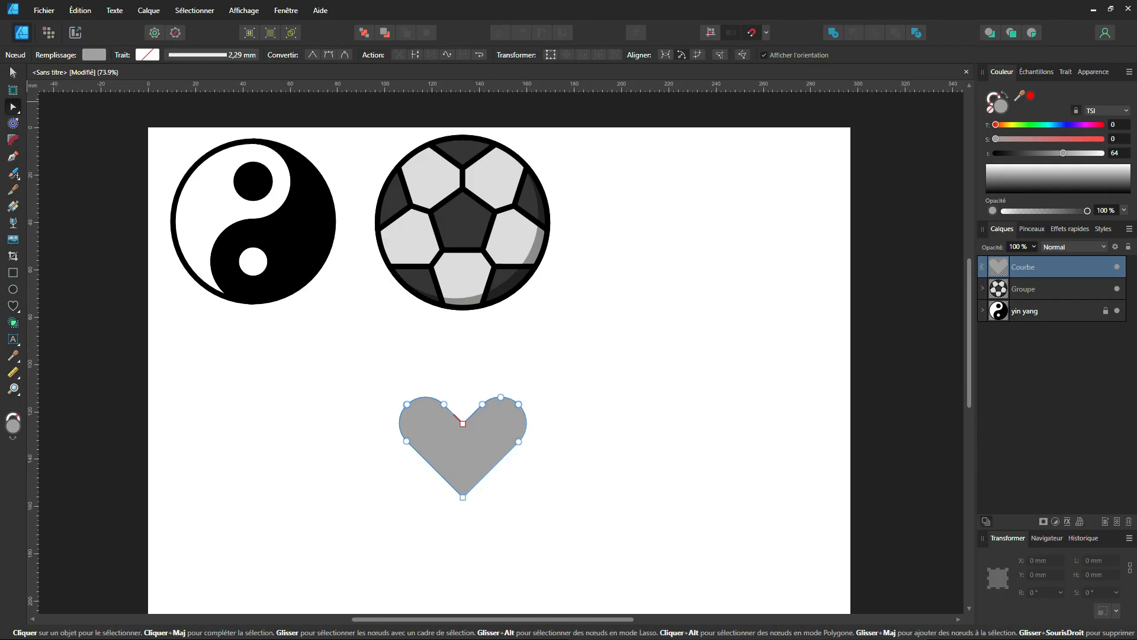
Colour the heart black and place it beside the football at a size of about 84 × 66 mm.
{"action": "left_click", "coordinate": [13, 72]}
{"action": "left_click_drag", "start_coordinate": [527, 396], "coordinate": [597, 377]}
{"action": "left_click_drag", "start_coordinate": [1063, 153], "coordinate": [845, 178]}
{"action": "left_click_drag", "start_coordinate": [513, 472], "coordinate": [753, 281]}
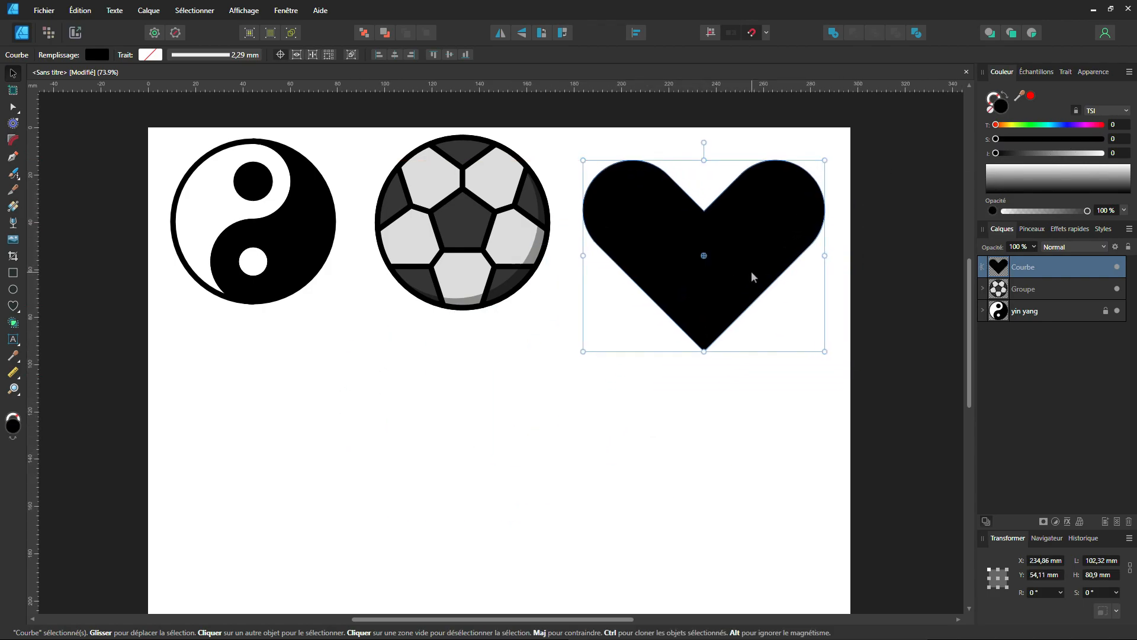
{"action": "left_click_drag", "start_coordinate": [825, 351], "coordinate": [807, 331]}
{"action": "left_click_drag", "start_coordinate": [736, 287], "coordinate": [712, 260]}
{"action": "left_click", "coordinate": [512, 391]}
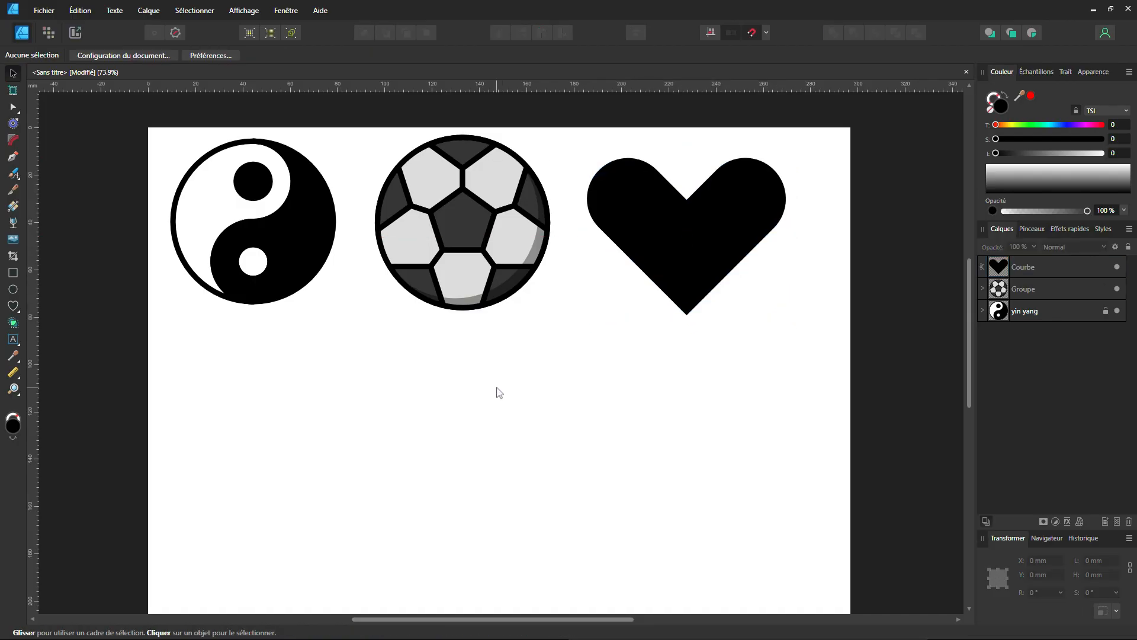
Draw an unfilled circle about 83 mm in diameter with a 5.41 mm black stroke below the three symbols.
{"action": "scroll", "coordinate": [540, 419], "scroll_direction": "down", "scroll_amount": 3}
{"action": "scroll", "coordinate": [678, 366], "scroll_direction": "up", "scroll_amount": 1}
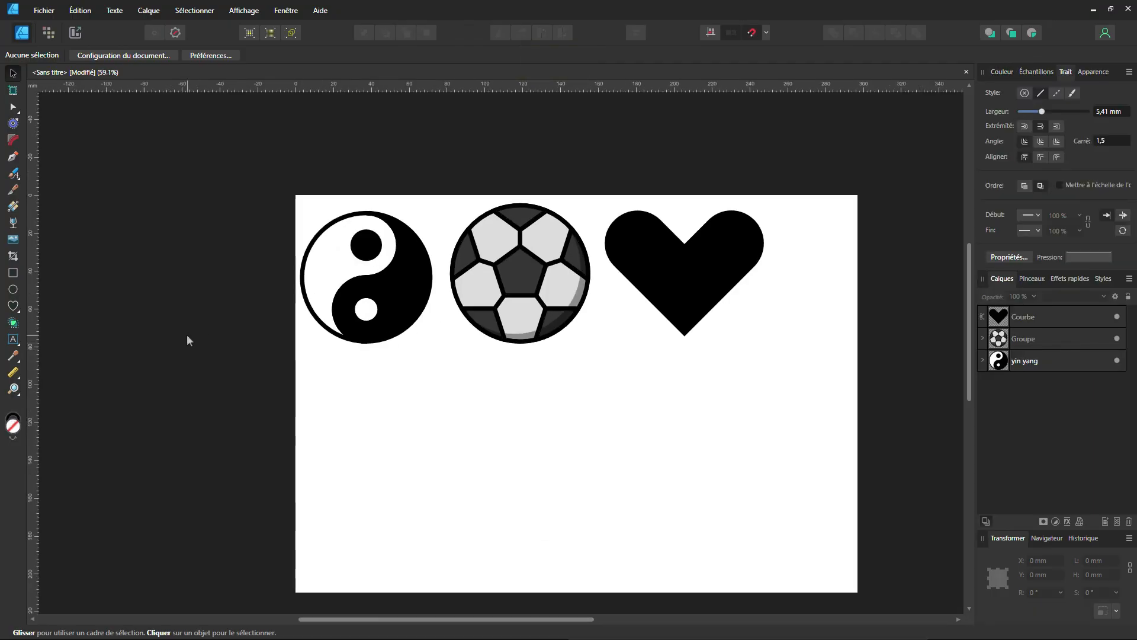
{"action": "left_click", "coordinate": [13, 289]}
{"action": "left_click_drag", "start_coordinate": [577, 438], "coordinate": [662, 511]}
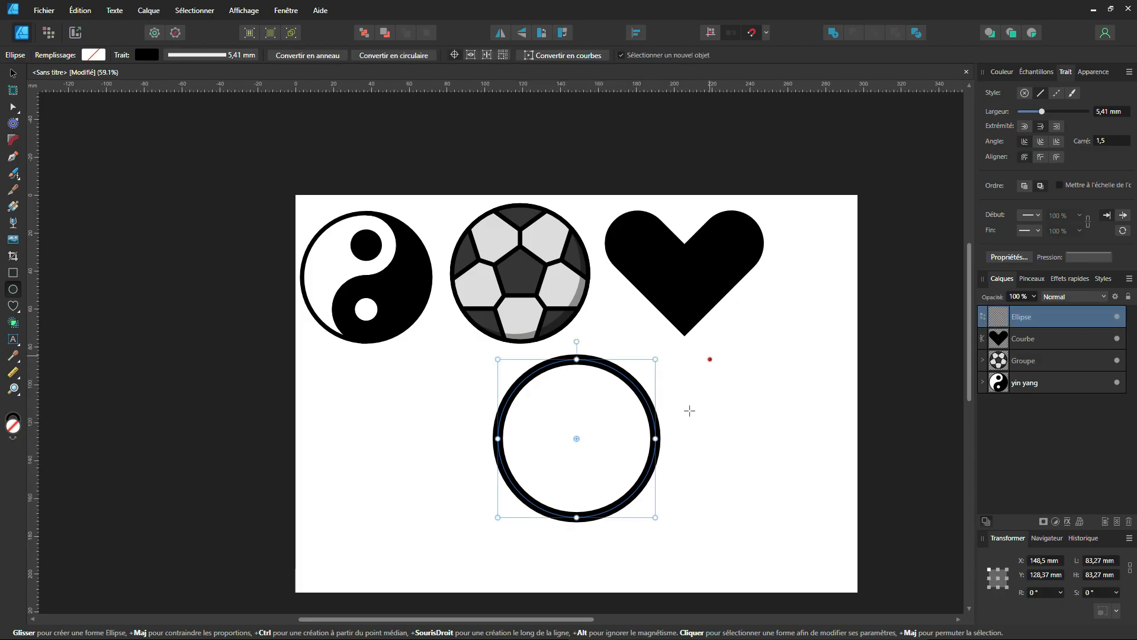
{"action": "left_click", "coordinate": [1008, 75]}
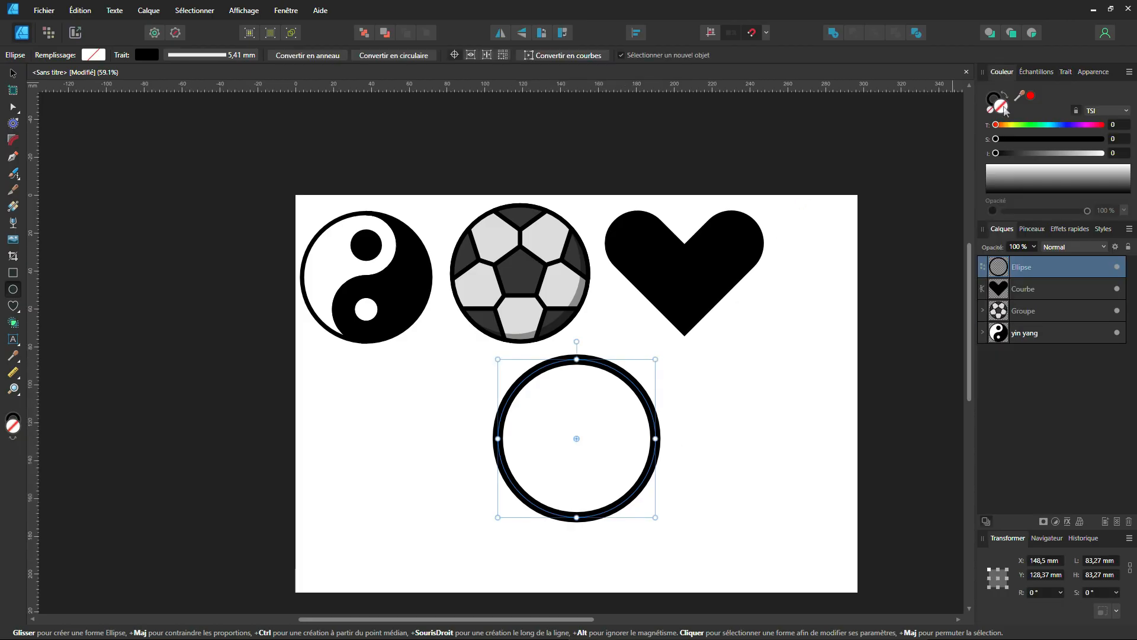
Draw a vertical straight line with the Pen tool from the top of the circle to its centre.
{"action": "left_click", "coordinate": [12, 156]}
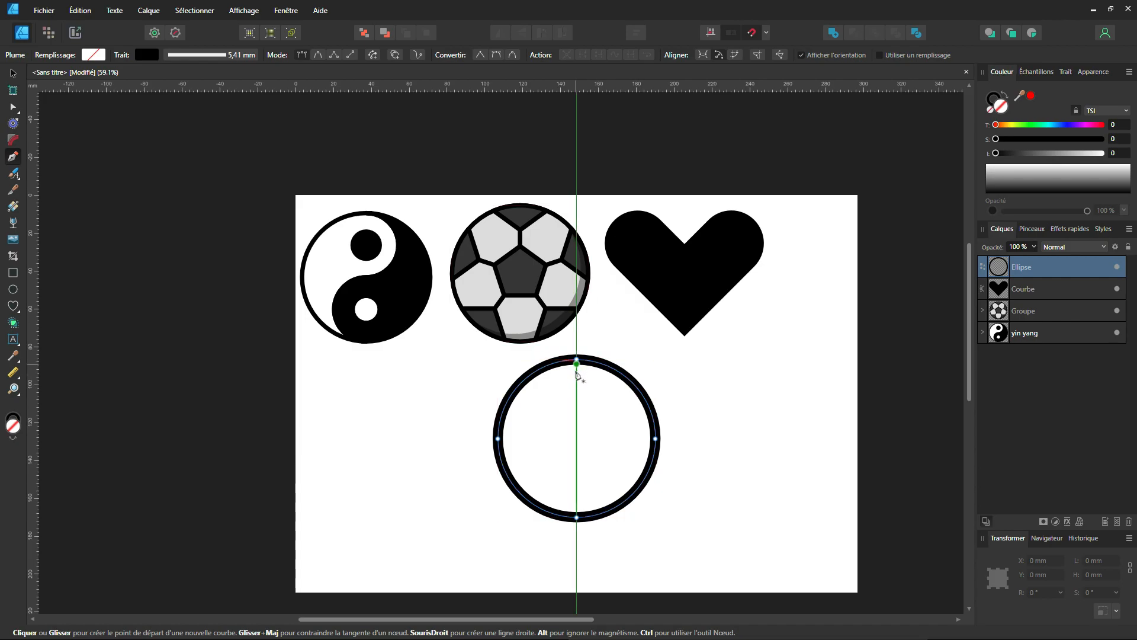
{"action": "left_click", "coordinate": [577, 359]}
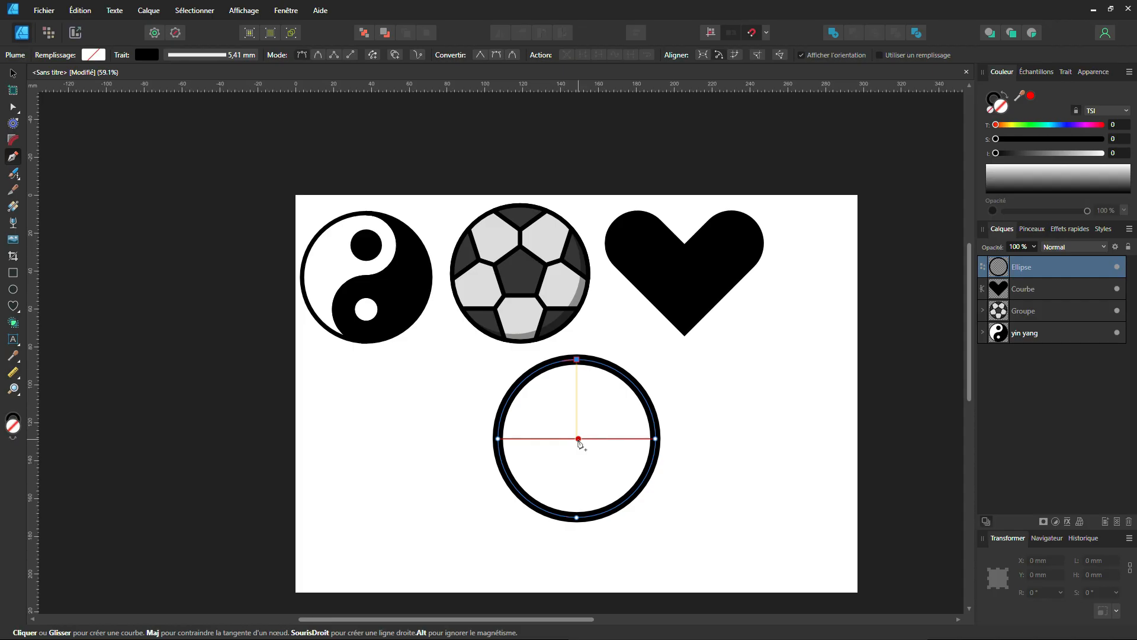
{"action": "left_click", "coordinate": [578, 438]}
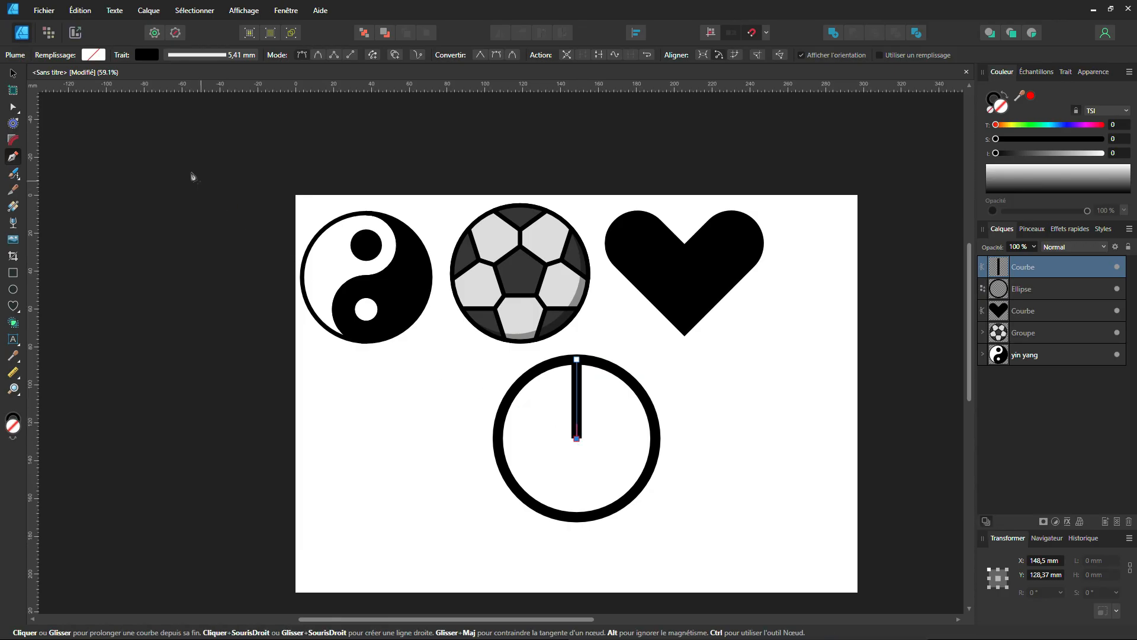
{"action": "left_click", "coordinate": [12, 73]}
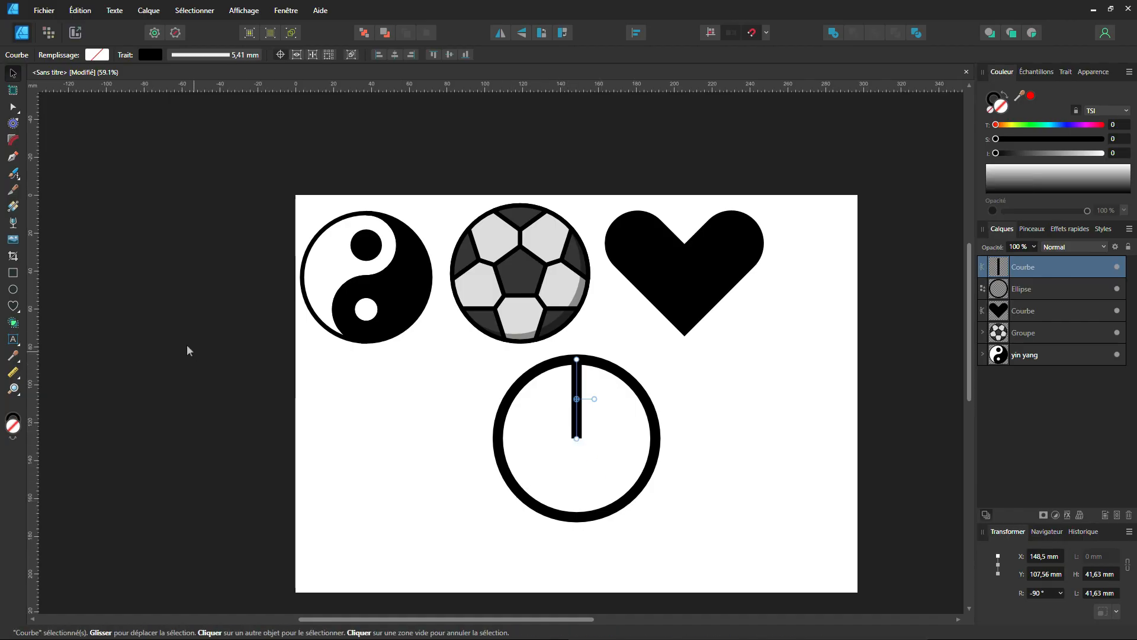
Draw an unfilled square about 59 mm wide beside the circle and rotate it by 45°.
{"action": "left_click", "coordinate": [13, 273]}
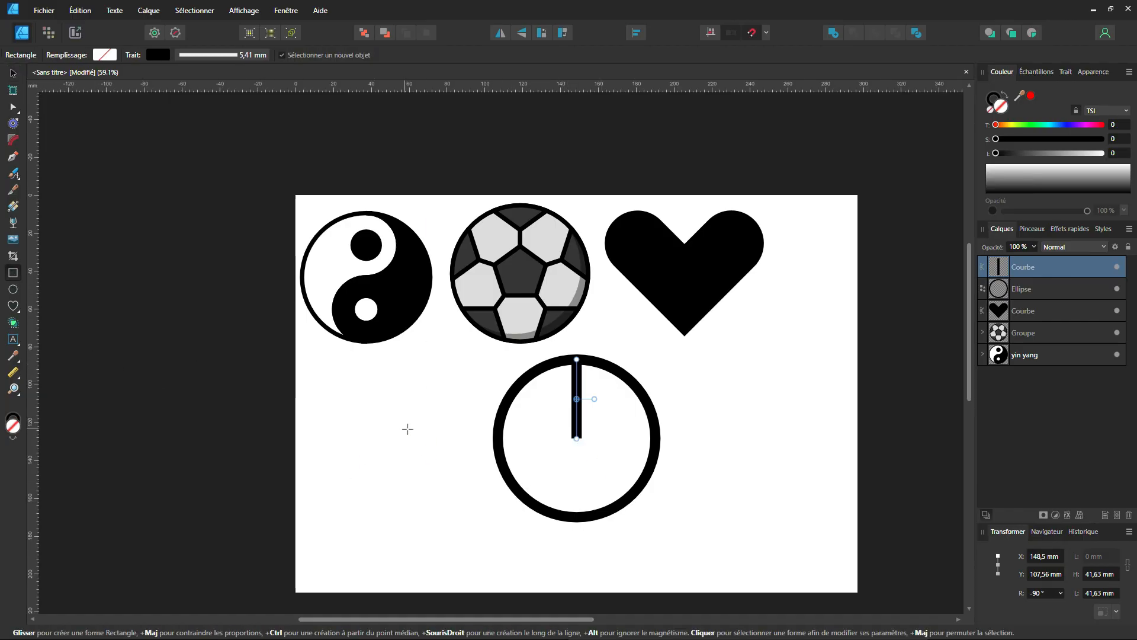
{"action": "left_click_drag", "start_coordinate": [396, 421], "coordinate": [453, 476]}
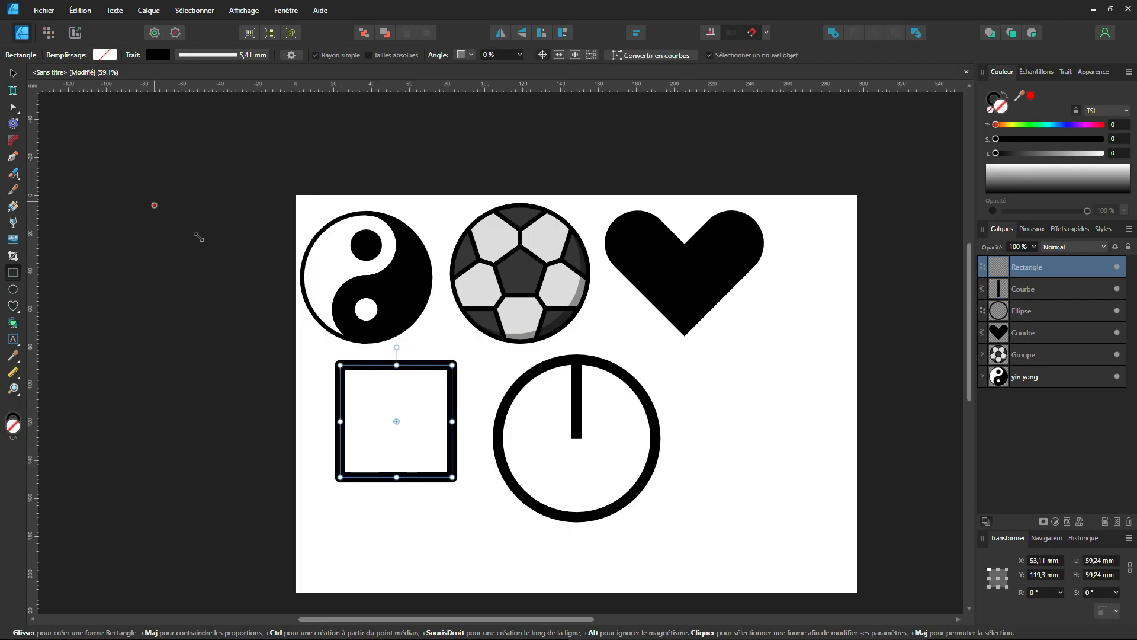
{"action": "left_click", "coordinate": [12, 72]}
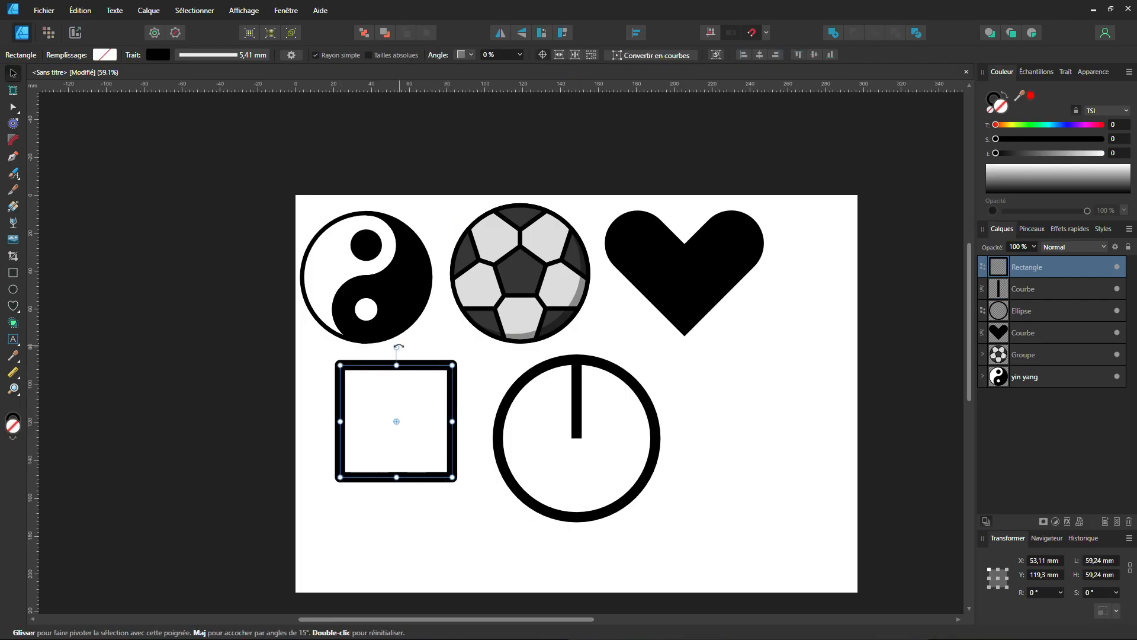
{"action": "left_click_drag", "start_coordinate": [398, 346], "coordinate": [442, 373]}
Move the rotated square so that its upper corner meets the line's end at the circle's centre.
{"action": "left_click_drag", "start_coordinate": [316, 433], "coordinate": [539, 549]}
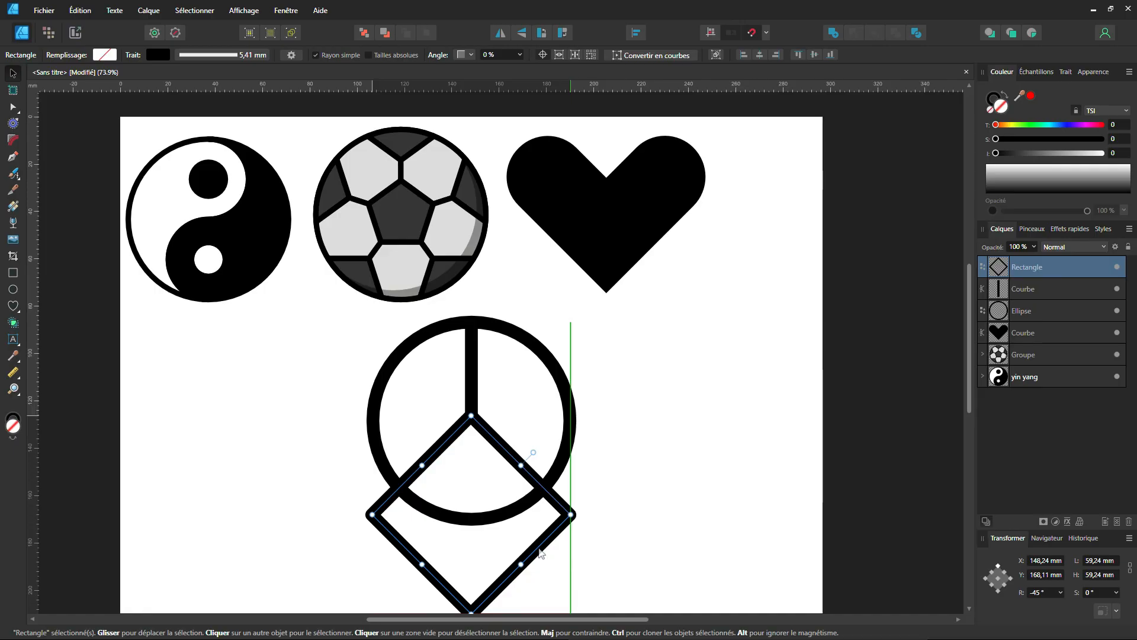
{"action": "scroll", "coordinate": [639, 397], "scroll_direction": "down", "scroll_amount": 2}
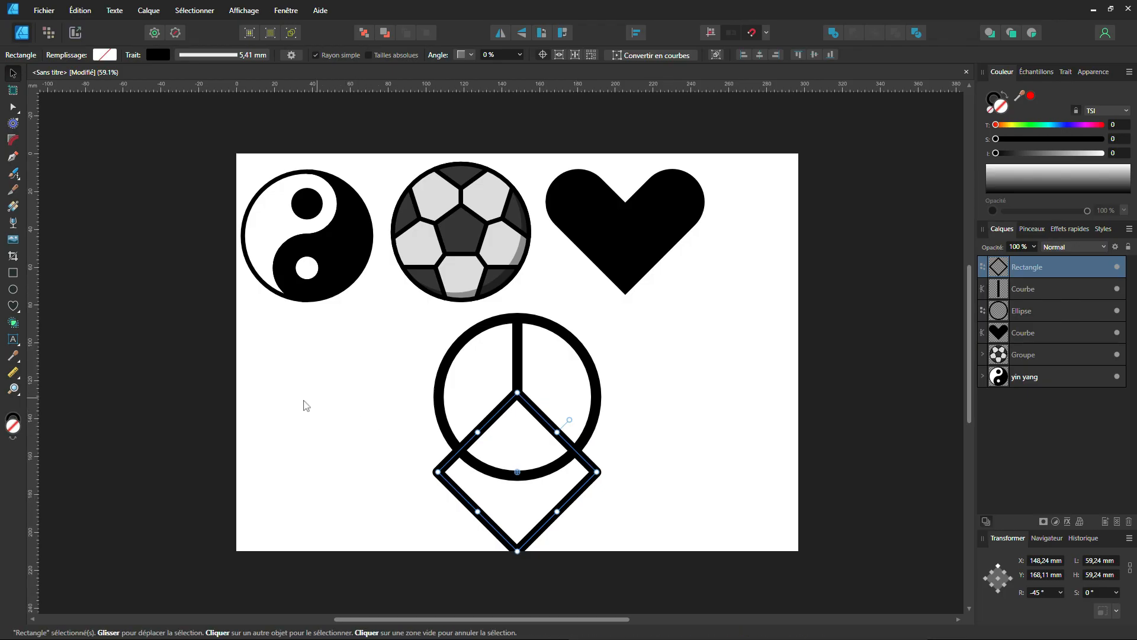
{"action": "left_click", "coordinate": [319, 418]}
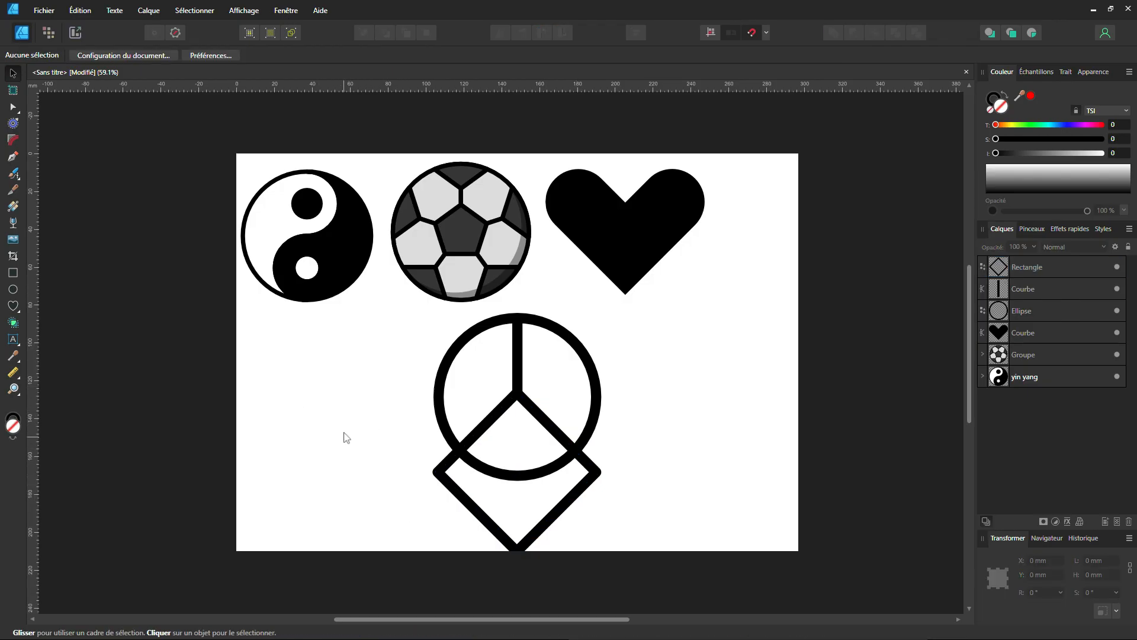
Remove the part of the square outside the circle with the Shape Builder, using the circle, line and square as the selection.
{"action": "left_click_drag", "start_coordinate": [399, 314], "coordinate": [715, 636]}
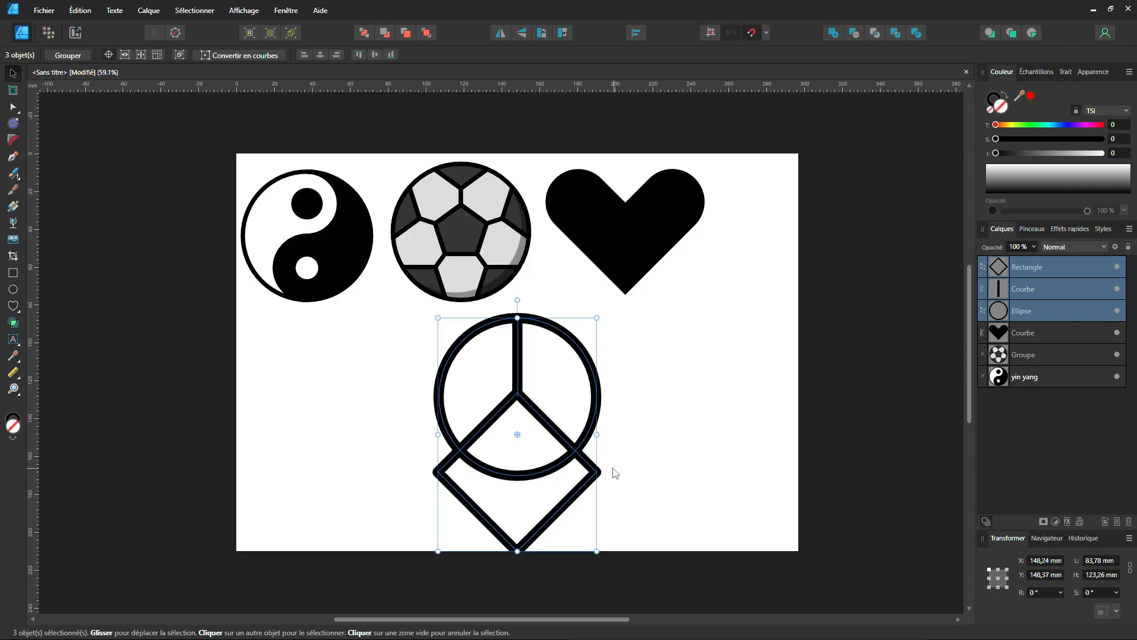
{"action": "left_click", "coordinate": [12, 324]}
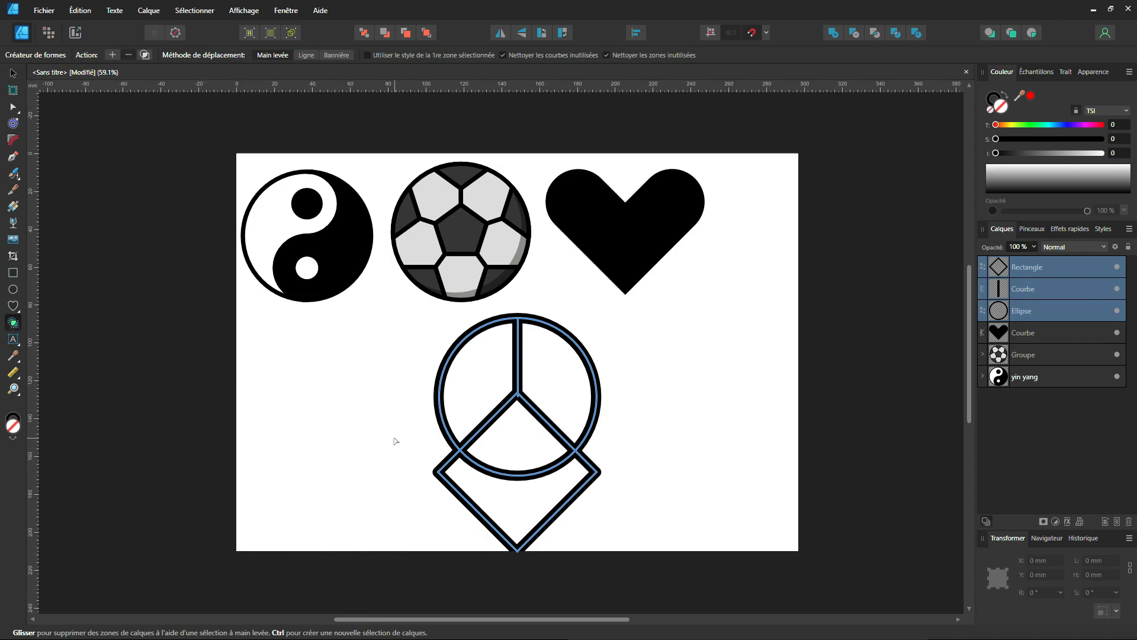
{"action": "mouse_move", "coordinate": [417, 443]}
{"action": "left_mouse_down"}
{"action": "mouse_move", "coordinate": [494, 495]}
{"action": "mouse_move", "coordinate": [569, 485]}
{"action": "mouse_move", "coordinate": [614, 454]}
{"action": "left_mouse_up"}
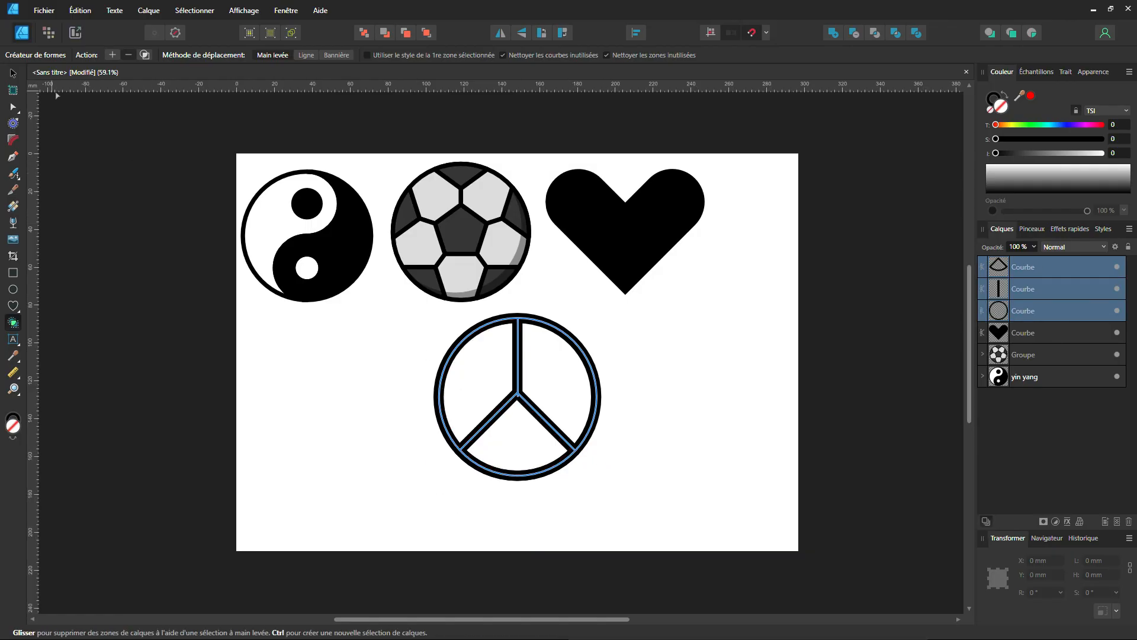
{"action": "left_click", "coordinate": [13, 75]}
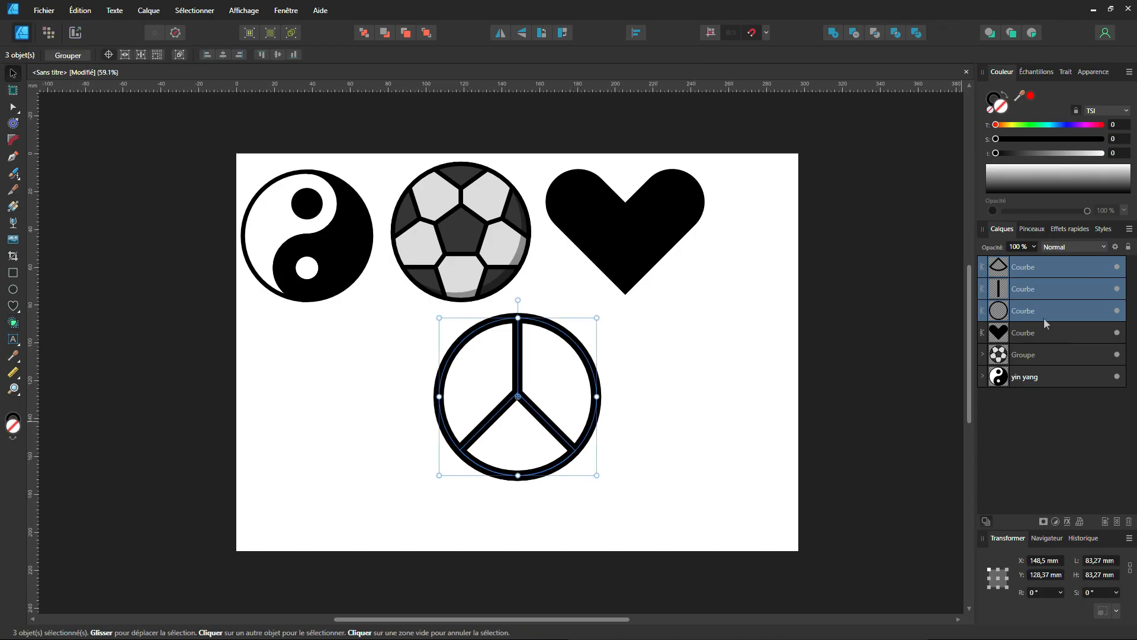
Group the three parts of the peace symbol and set the group's stroke width to 5.41 mm.
{"action": "left_click", "coordinate": [396, 373]}
{"action": "left_click_drag", "start_coordinate": [399, 328], "coordinate": [657, 525]}
{"action": "key", "text": "ctrl+g"}
{"action": "left_click", "coordinate": [1065, 72]}
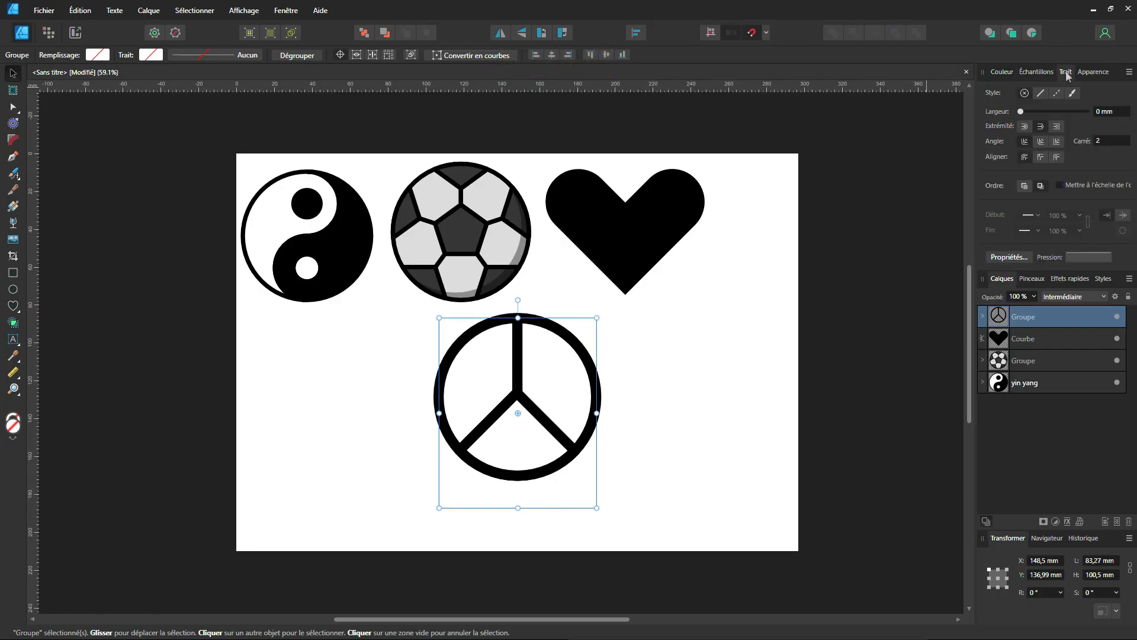
{"action": "left_click_drag", "start_coordinate": [1021, 112], "coordinate": [1041, 116]}
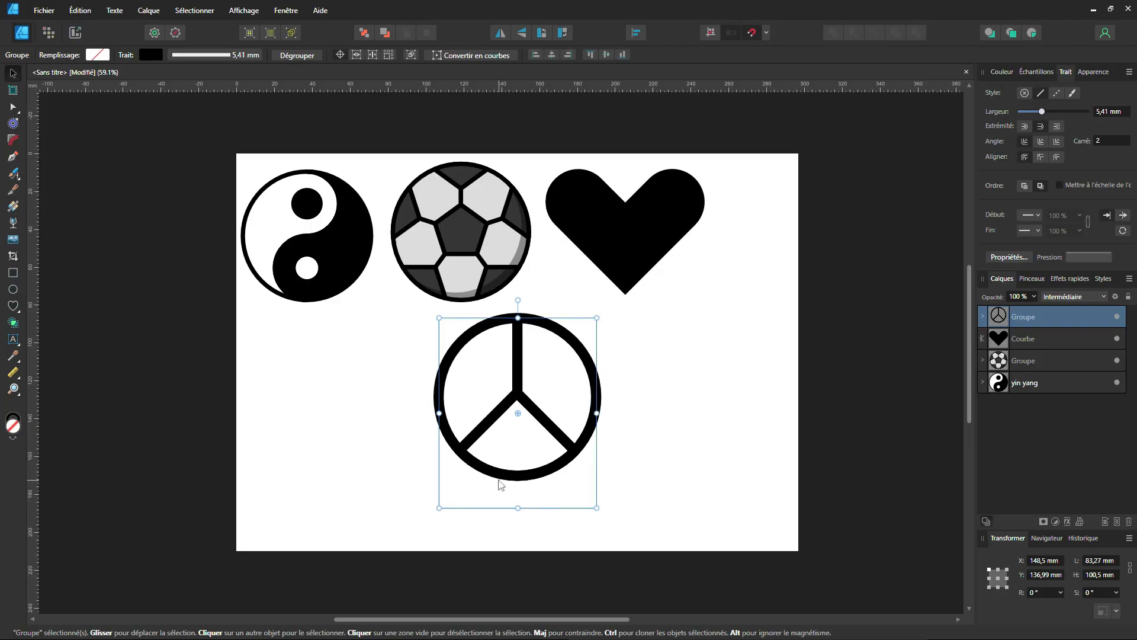
Arrange the symbols in a two-by-two grid on the page, with yin-yang and football above heart and peace symbol.
{"action": "left_click_drag", "start_coordinate": [507, 477], "coordinate": [595, 503]}
{"action": "left_click", "coordinate": [616, 269]}
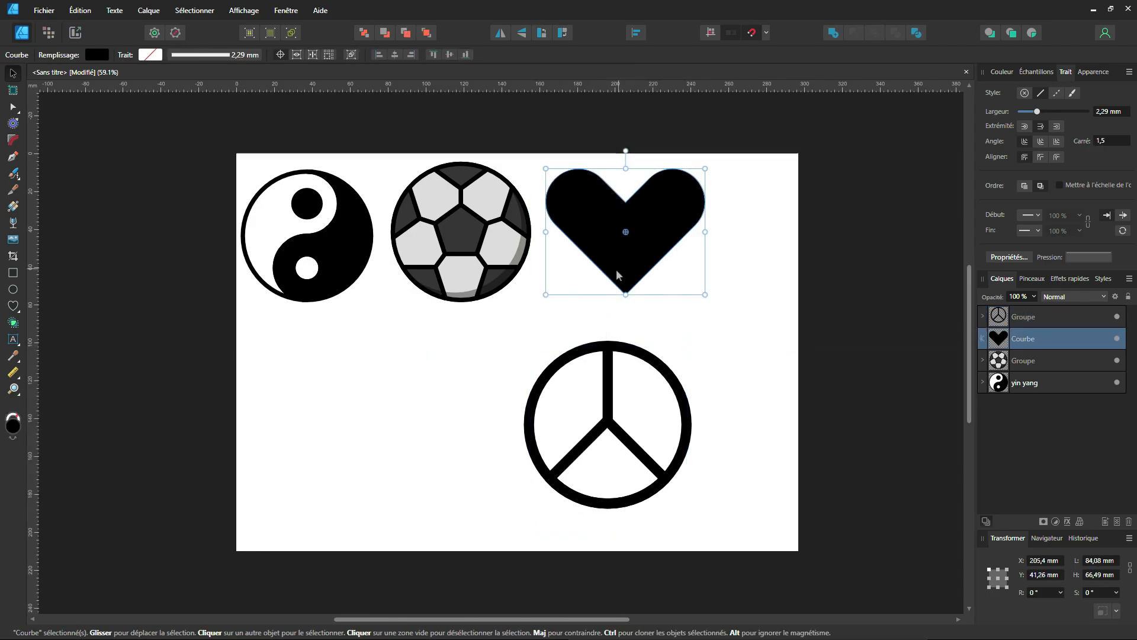
{"action": "left_click_drag", "start_coordinate": [626, 263], "coordinate": [432, 450]}
{"action": "left_click_drag", "start_coordinate": [380, 139], "coordinate": [564, 306]}
{"action": "left_click_drag", "start_coordinate": [504, 287], "coordinate": [651, 300]}
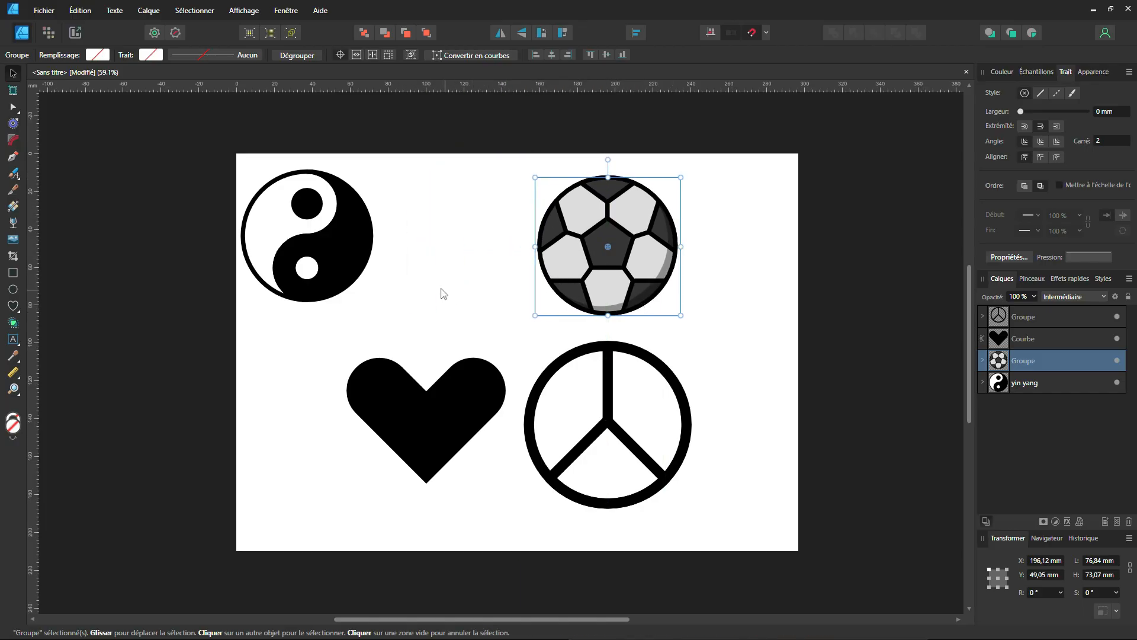
{"action": "left_click_drag", "start_coordinate": [212, 143], "coordinate": [431, 325]}
{"action": "left_click_drag", "start_coordinate": [347, 267], "coordinate": [456, 278]}
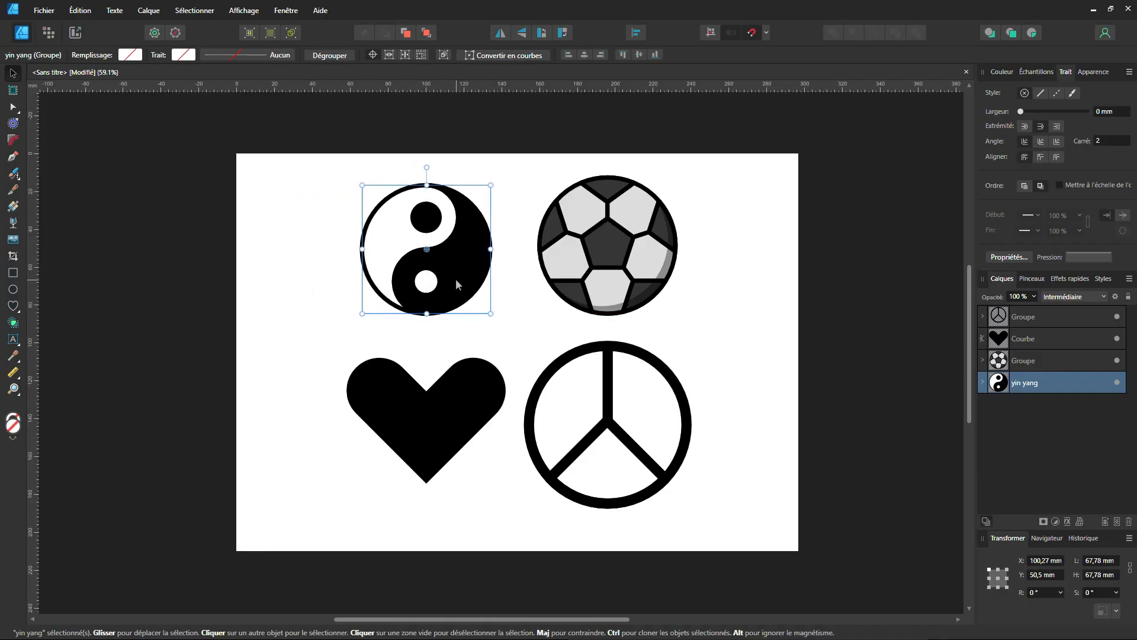